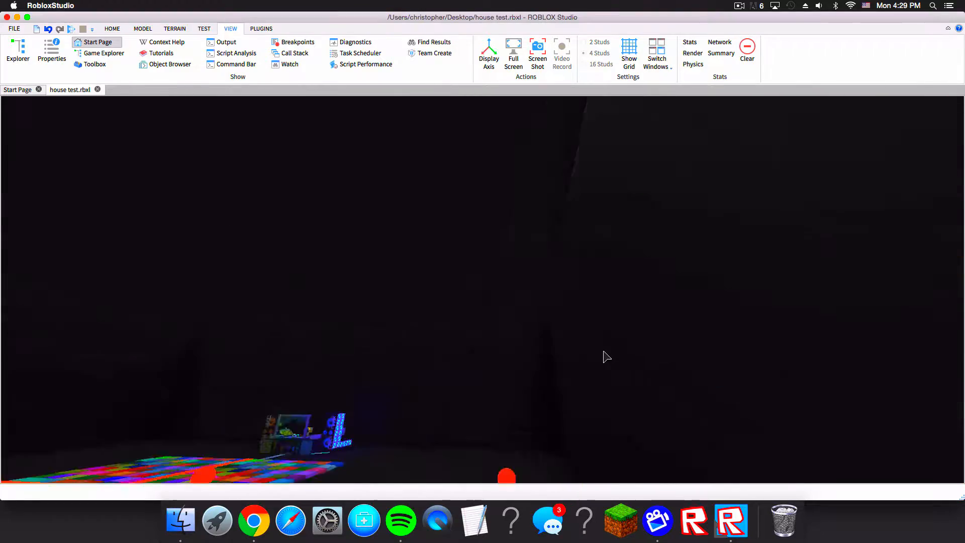
Step: Fly around the scene to examine the striped staircase and its two side walls
key(w)
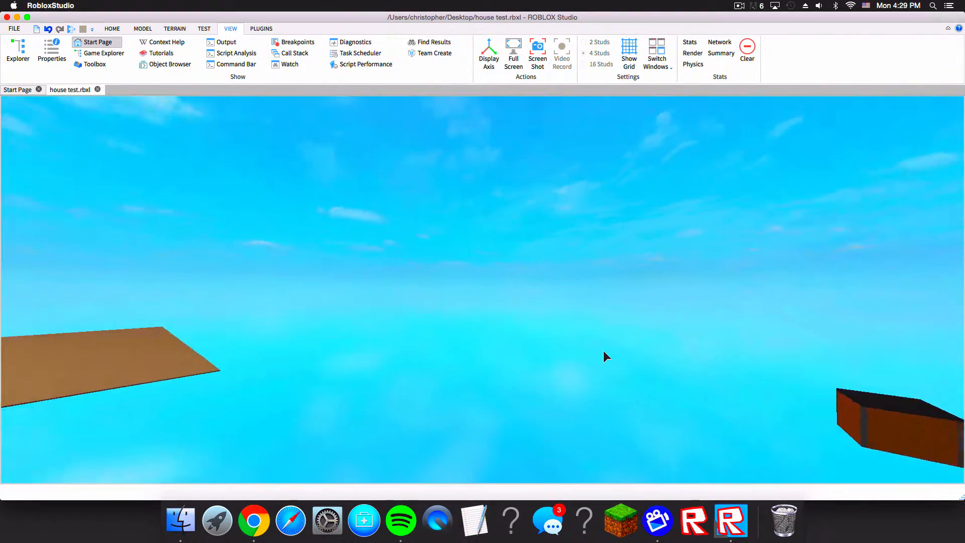
right_drag(583, 309, 579, 304)
key(w)
key(s)
key(w)
key(s)
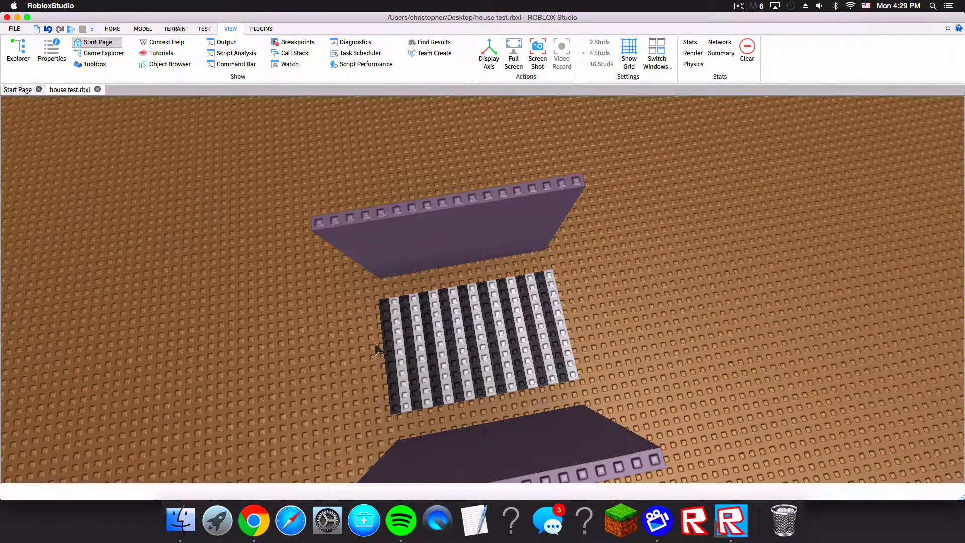
key(w)
right_drag(512, 329, 493, 291)
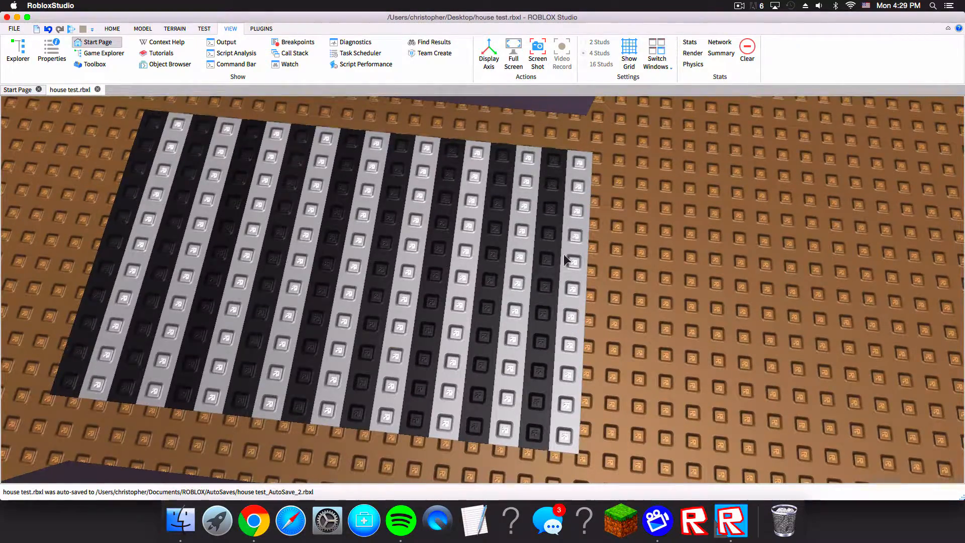
right_drag(564, 255, 543, 206)
key(s)
key(s)
key(w)
key(s)
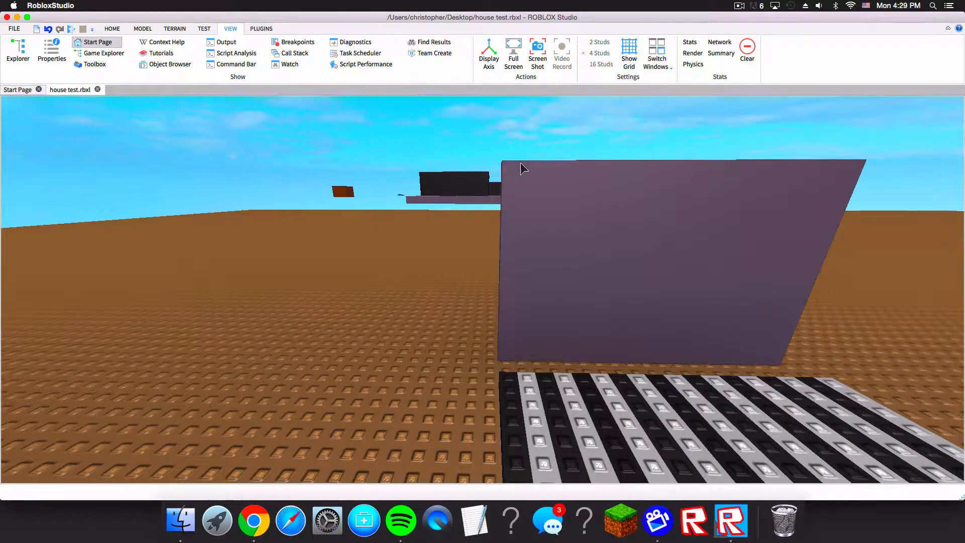
Step: Circle the staircase at ground level to view the side walls from different angles
key(d)
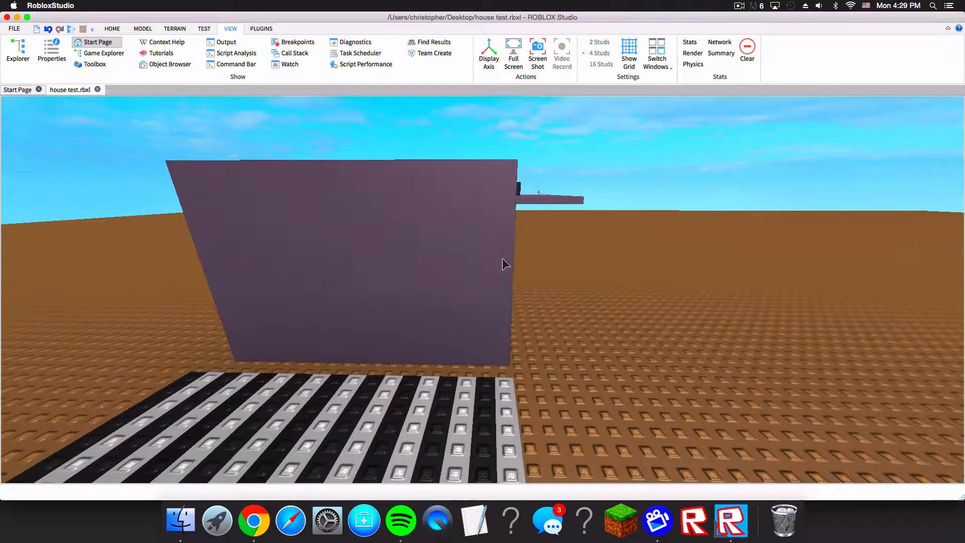
key(d)
right_drag(436, 239, 438, 240)
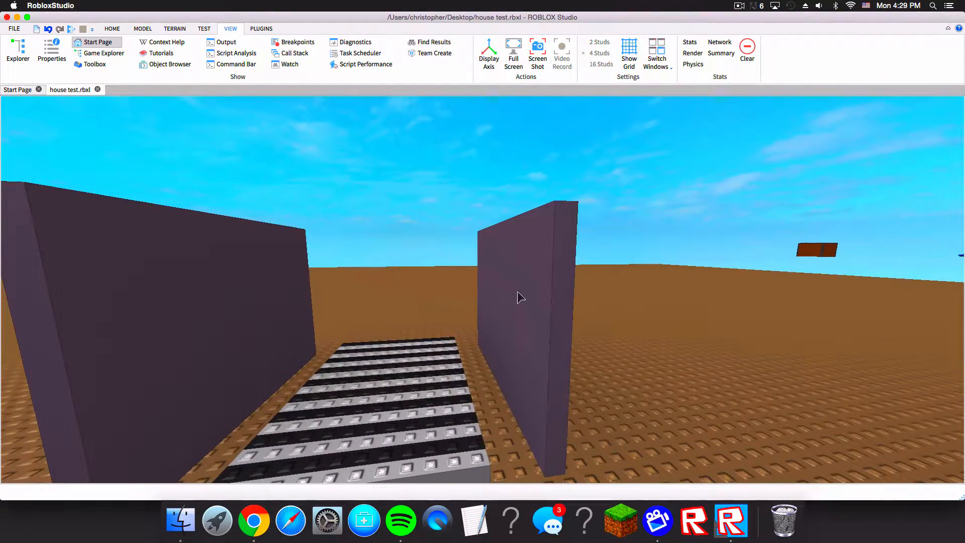
right_drag(517, 292, 444, 338)
right_drag(422, 296, 493, 270)
key(w)
key(s)
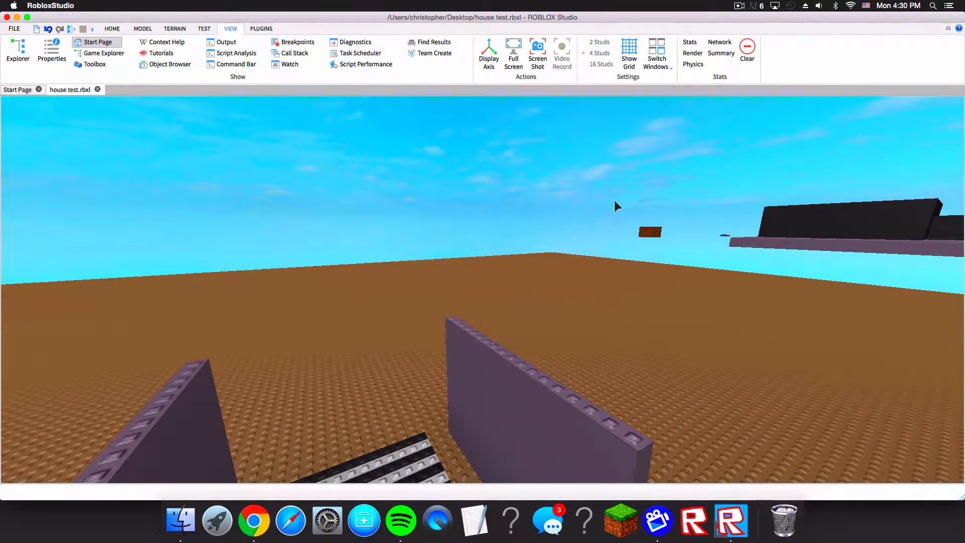
right_drag(670, 188, 662, 186)
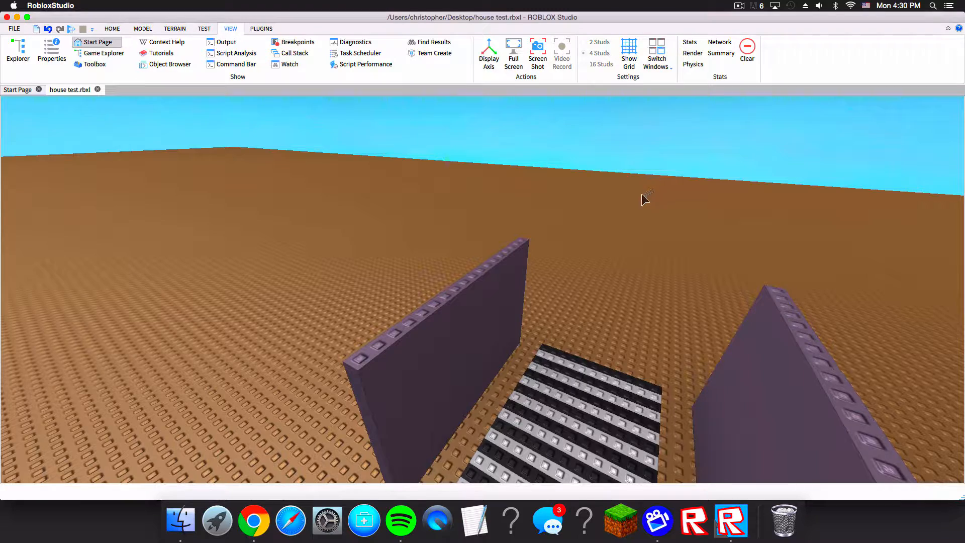
right_drag(670, 236, 720, 297)
right_drag(586, 338, 582, 237)
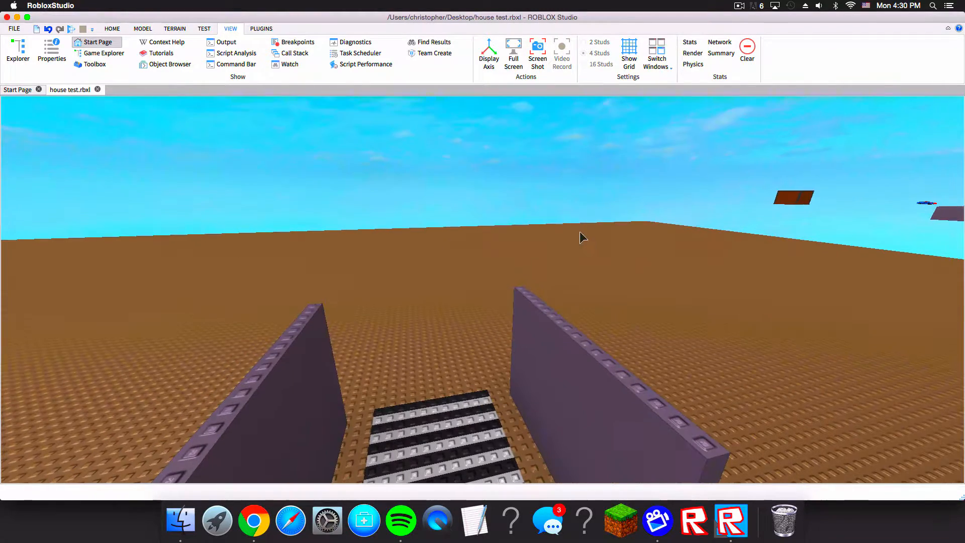
Step: Survey the staircase and walls from above and from in front
click(111, 29)
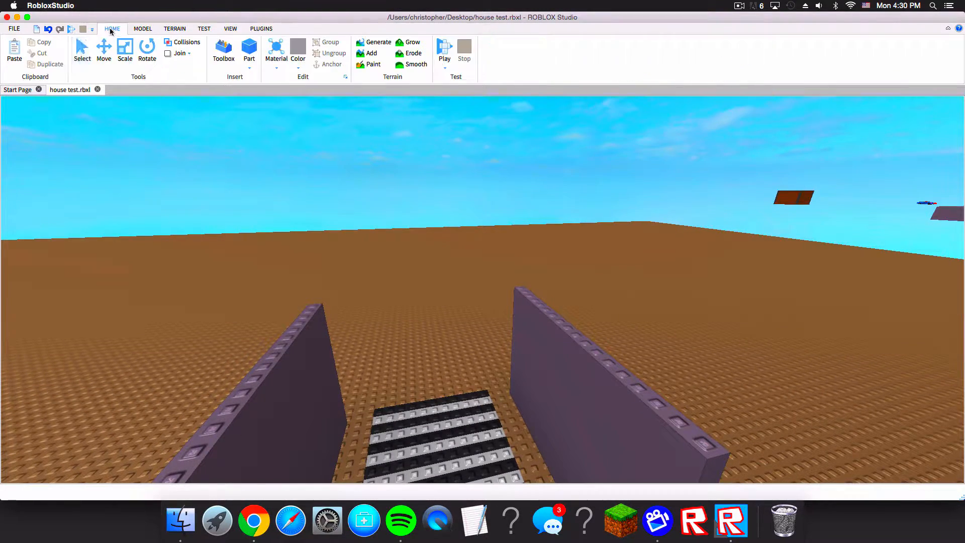
right_drag(341, 192, 553, 304)
scroll(448, 239, down, 5)
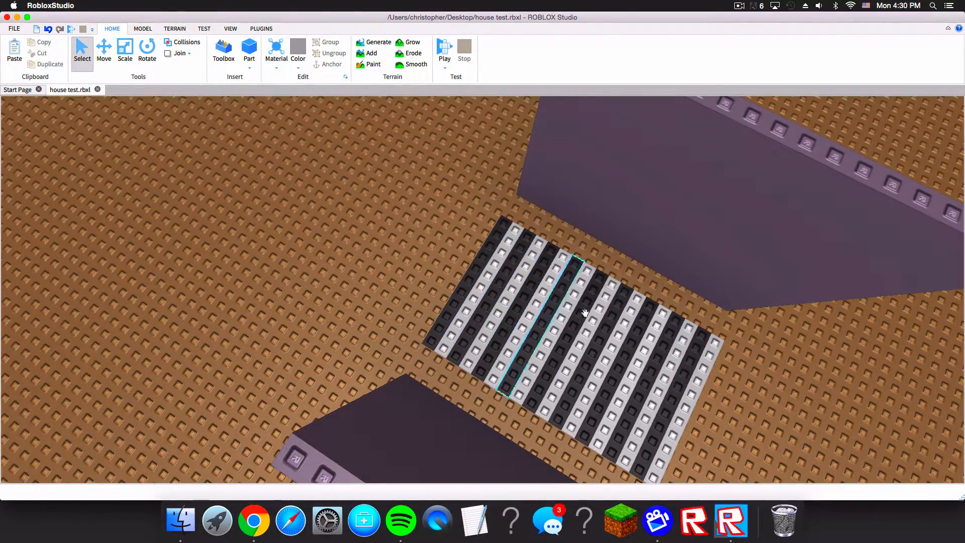
right_drag(652, 321, 671, 332)
scroll(671, 333, down, 8)
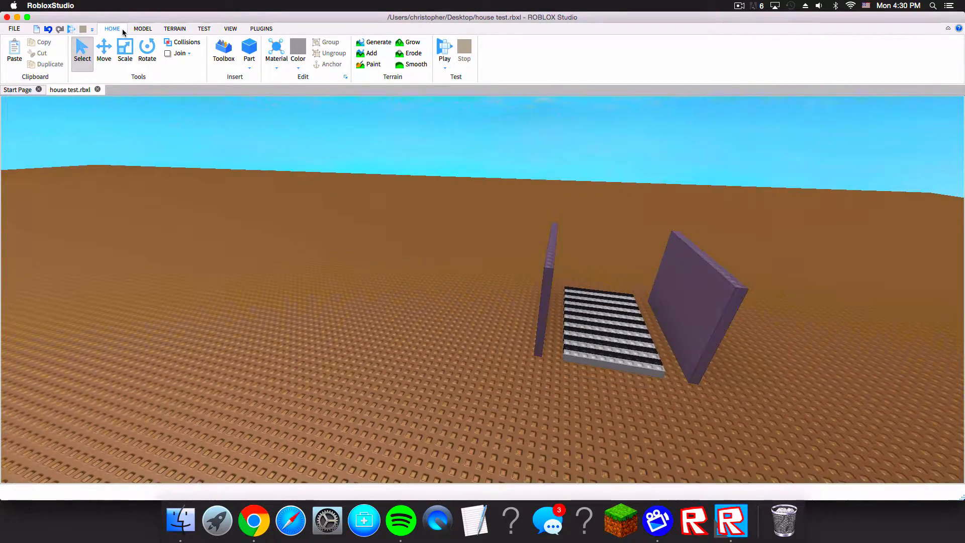
right_drag(555, 318, 418, 310)
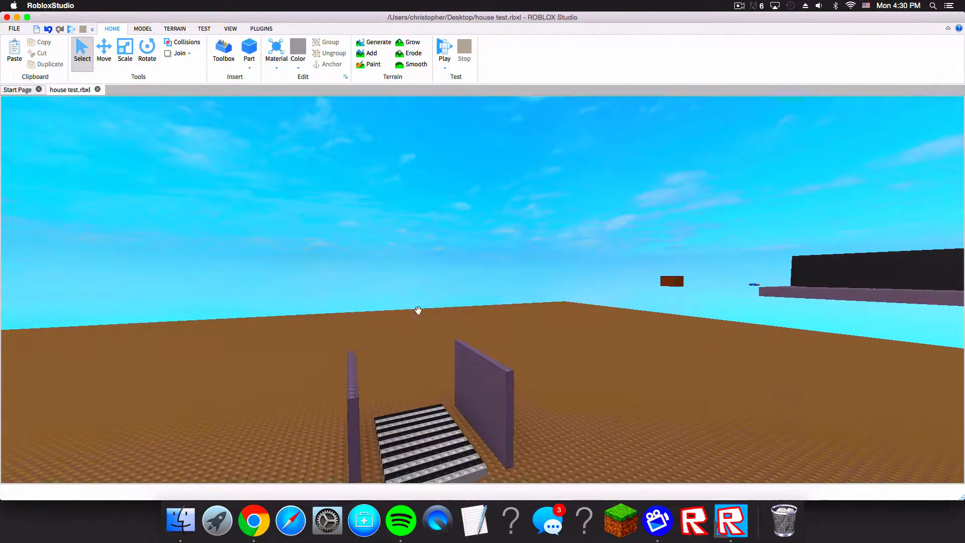
right_drag(377, 456, 296, 204)
key(w)
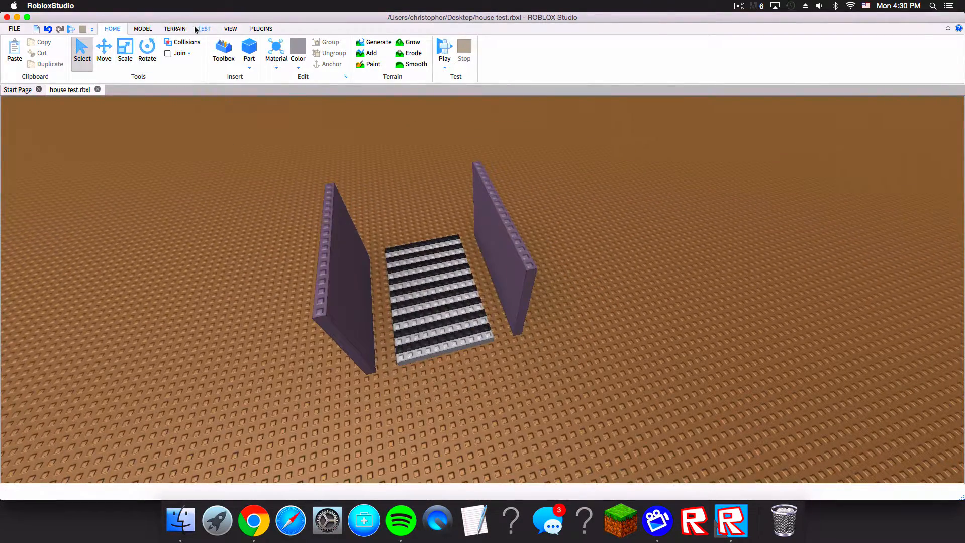
Step: Try to resize the left wall with the Scale tool
click(102, 56)
right_drag(271, 200, 211, 131)
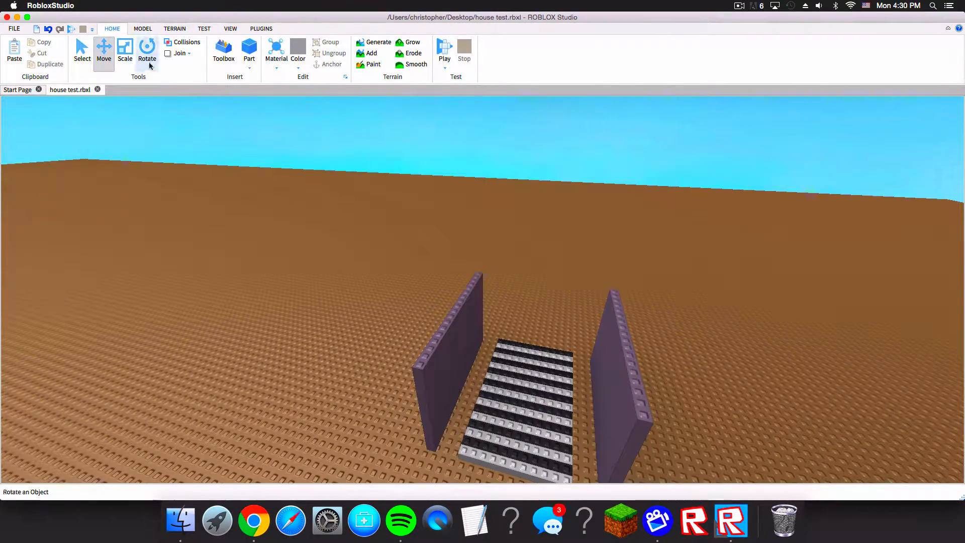
click(107, 59)
click(123, 50)
key(s)
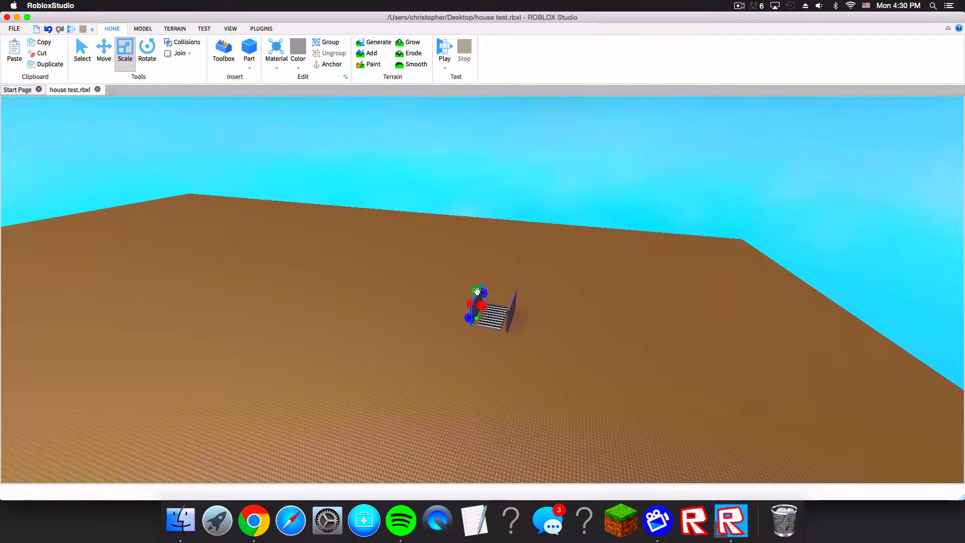
drag(476, 293, 478, 268)
right_drag(479, 268, 478, 268)
drag(478, 268, 478, 268)
right_drag(478, 267, 478, 267)
drag(479, 268, 441, 440)
right_drag(441, 440, 440, 445)
click(500, 367)
right_drag(500, 367, 502, 366)
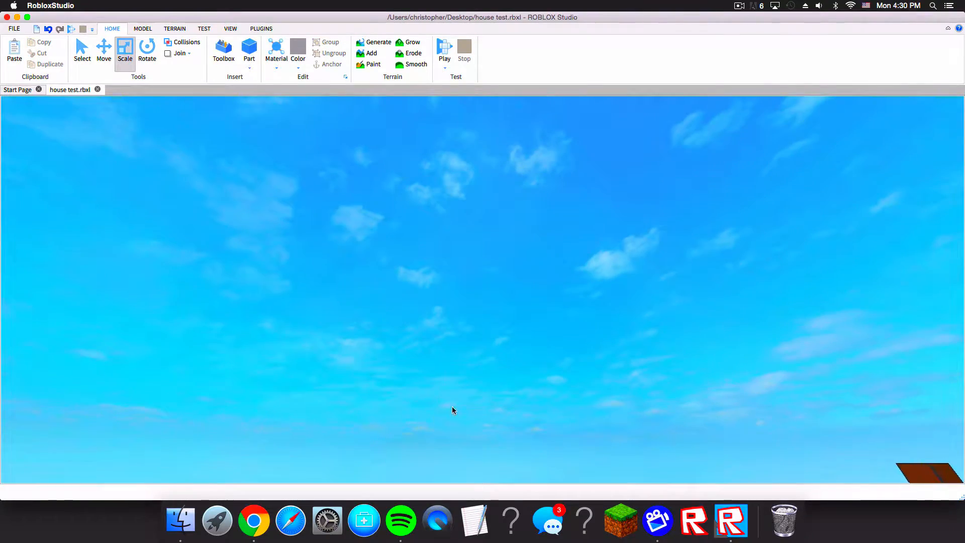
right_drag(327, 195, 327, 194)
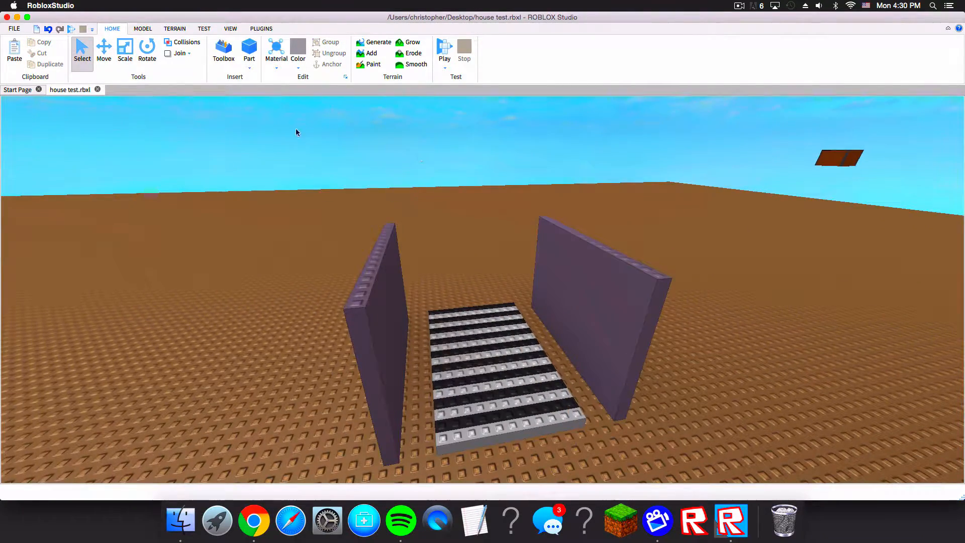
click(261, 29)
click(141, 28)
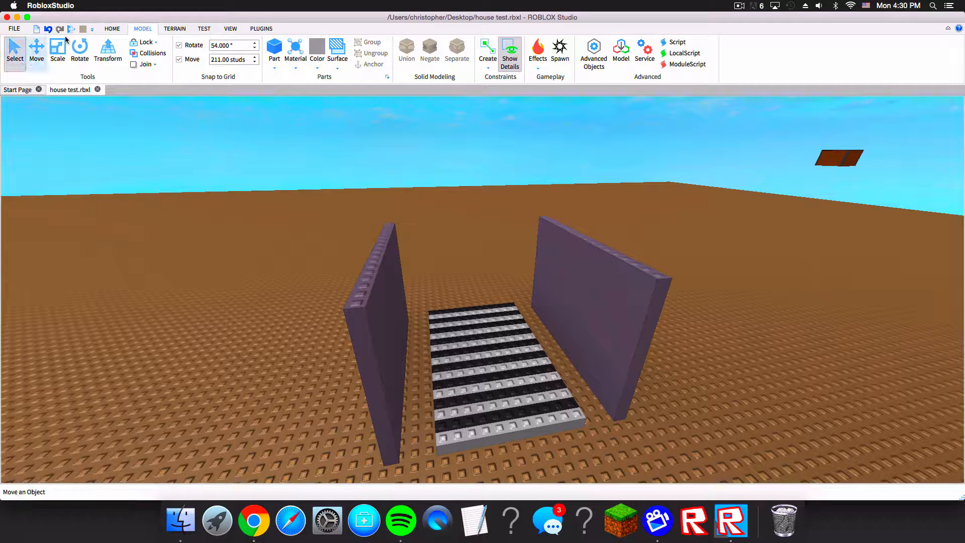
click(112, 29)
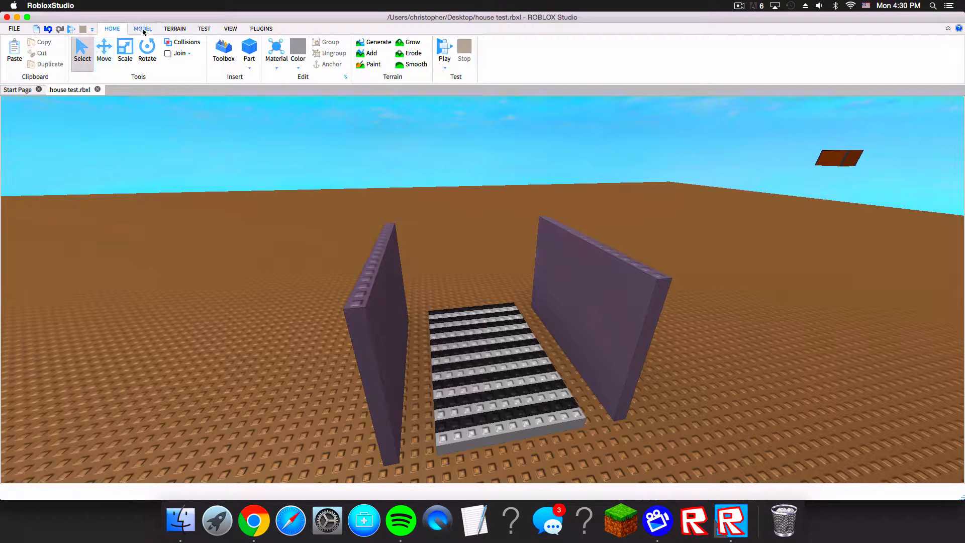
Step: Move the left wall sideways and vertically with the Move tool's handles
click(105, 50)
scroll(323, 239, down, 5)
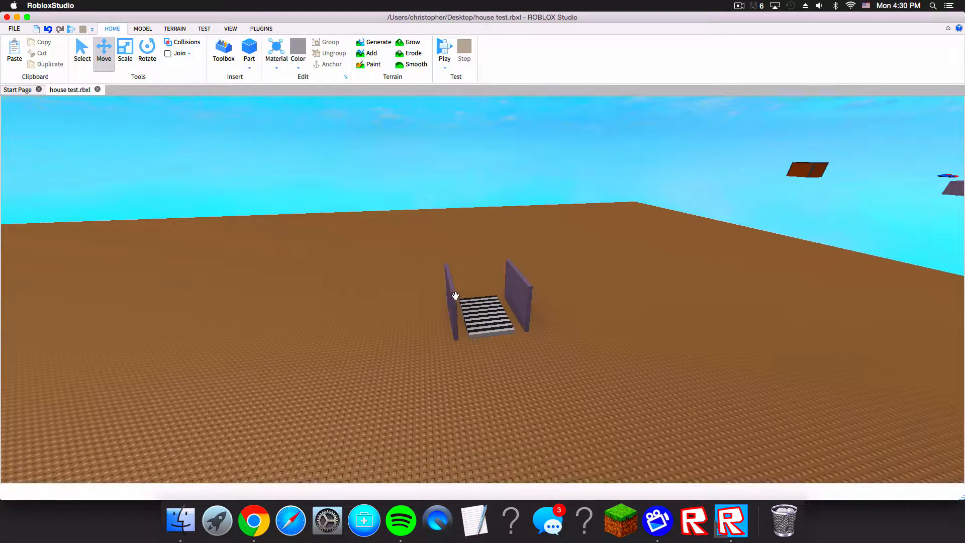
click(455, 295)
right_drag(455, 295, 326, 272)
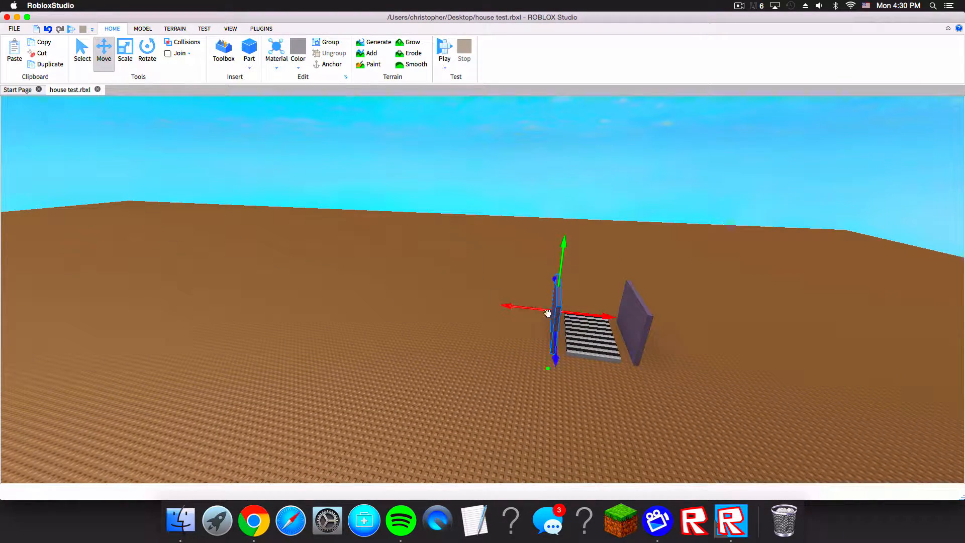
drag(512, 305, 347, 275)
right_drag(564, 337, 549, 258)
click(426, 226)
key(d)
key(w)
key(d)
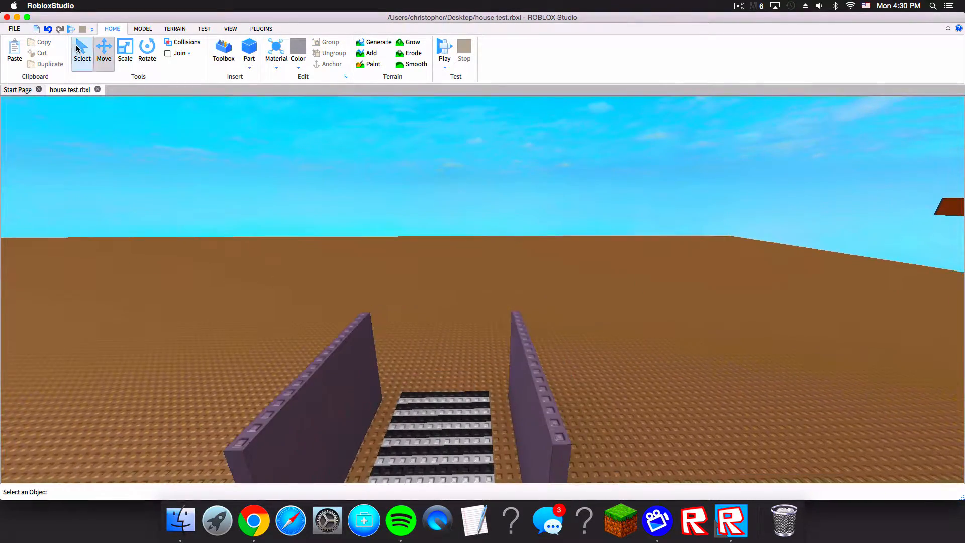
Step: Select and drag the left wall into place beside the staircase
click(78, 49)
right_drag(344, 173, 342, 179)
click(395, 266)
right_drag(395, 266, 351, 228)
click(351, 228)
key(s)
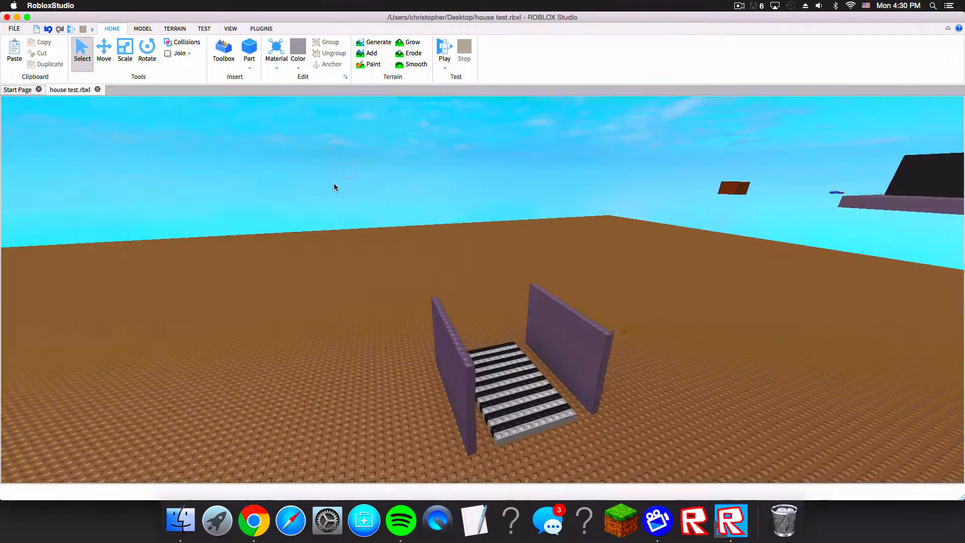
key(w)
key(d)
Step: Try to resize the left wall's height with the Scale tool
click(126, 60)
right_drag(435, 288, 432, 423)
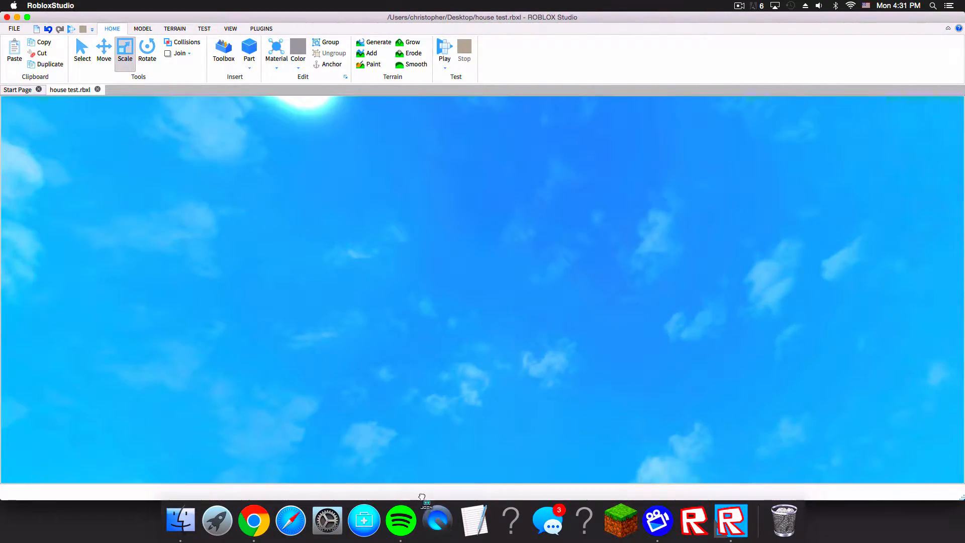
right_drag(428, 470, 437, 467)
click(437, 467)
right_drag(381, 327, 206, 176)
key(w)
key(s)
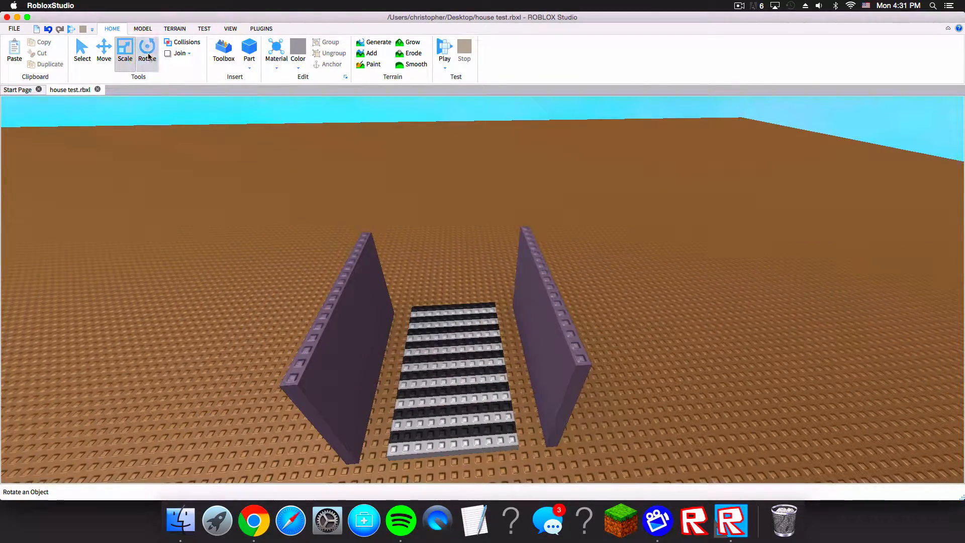
Step: Rotate the left wall with the Rotate tool
click(149, 57)
click(331, 329)
key(s)
click(410, 273)
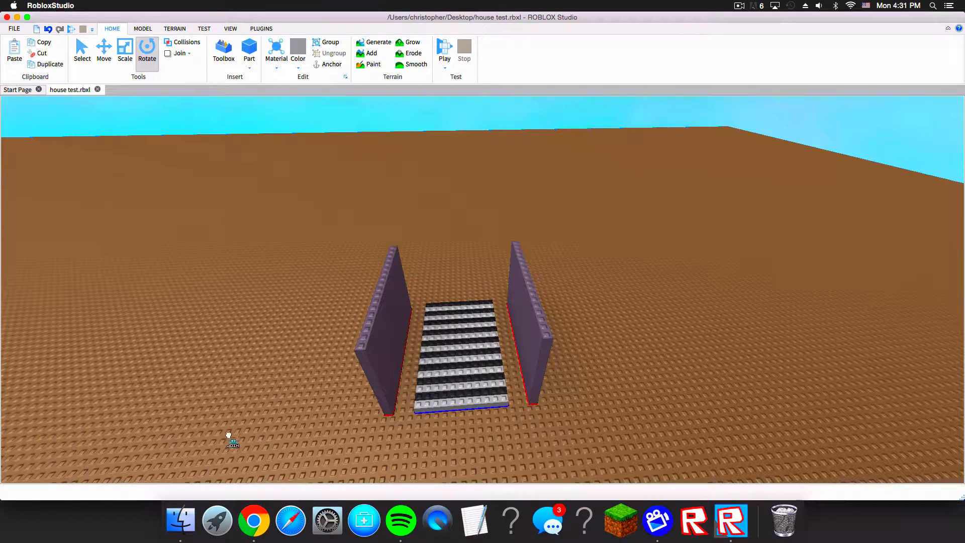
click(386, 305)
click(490, 322)
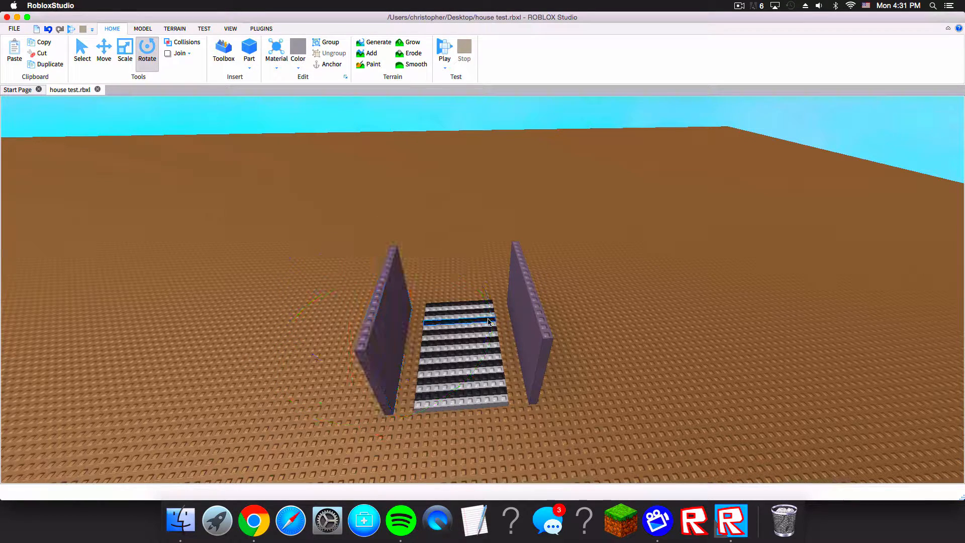
click(408, 334)
drag(492, 319, 304, 251)
drag(272, 289, 284, 355)
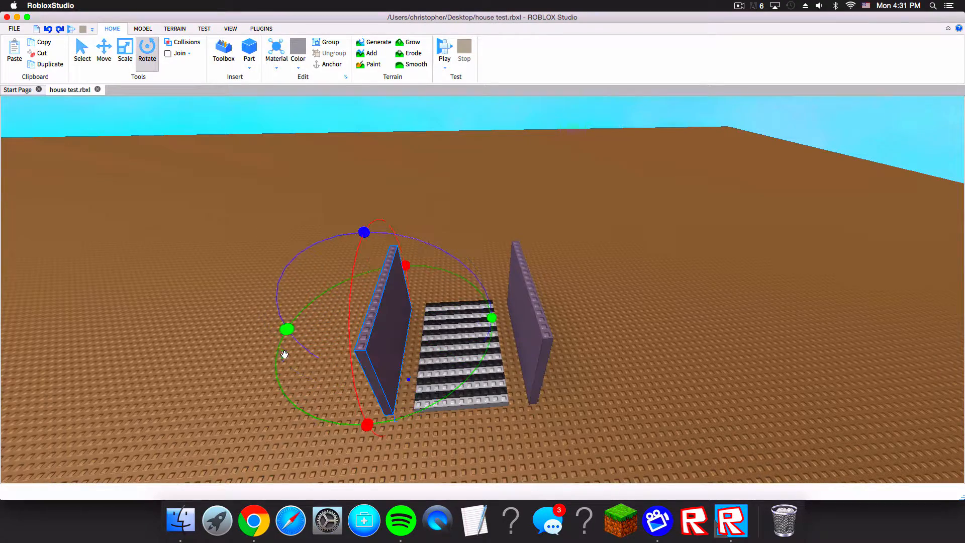
click(146, 55)
Step: Open the Building Tools by F3X plugin
key(w)
key(a)
key(w)
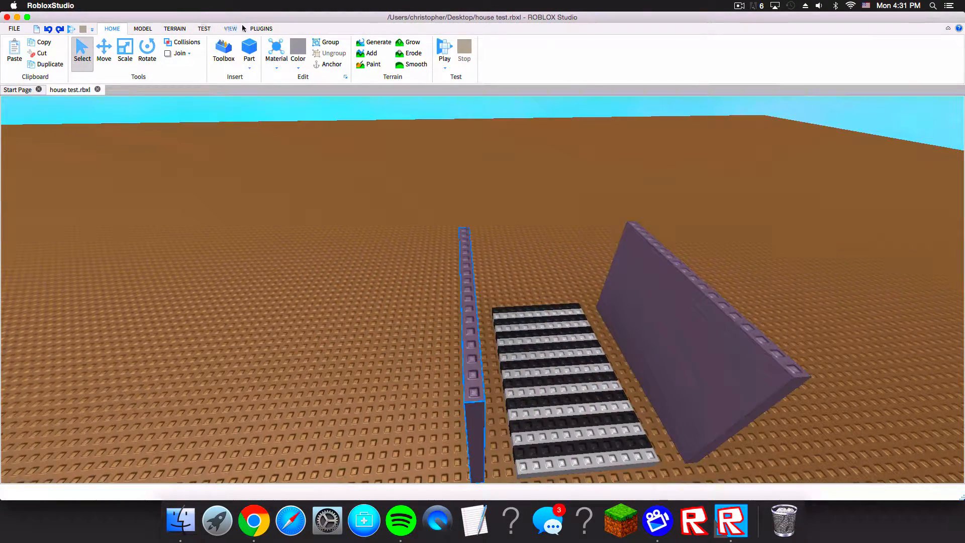
click(260, 28)
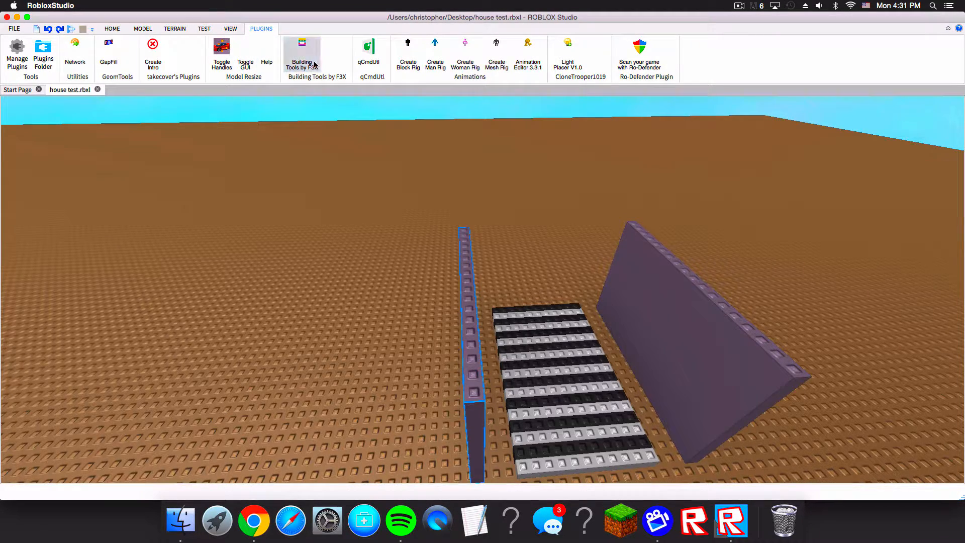
click(314, 64)
right_drag(344, 171, 355, 169)
key(d)
key(s)
click(387, 132)
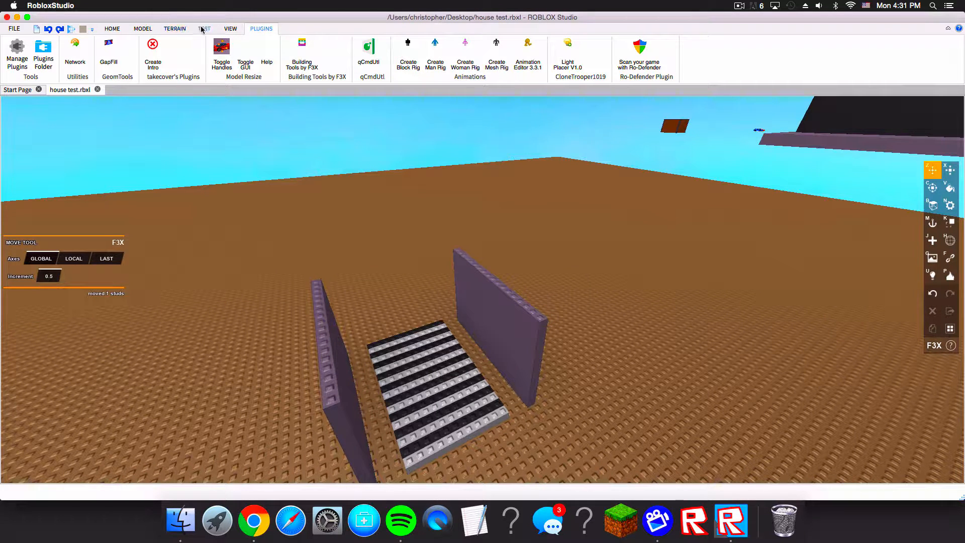
Step: Open the Explorer and Properties windows
click(204, 28)
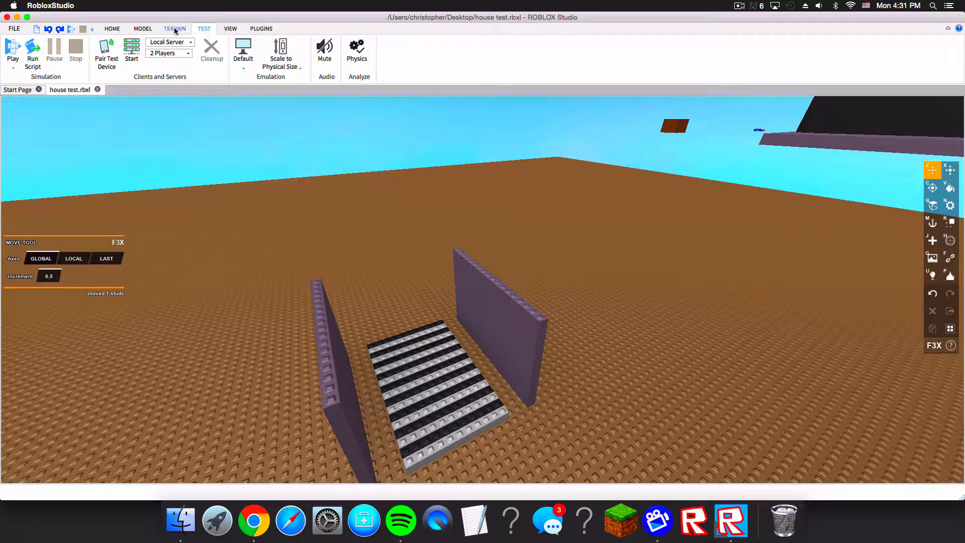
click(231, 30)
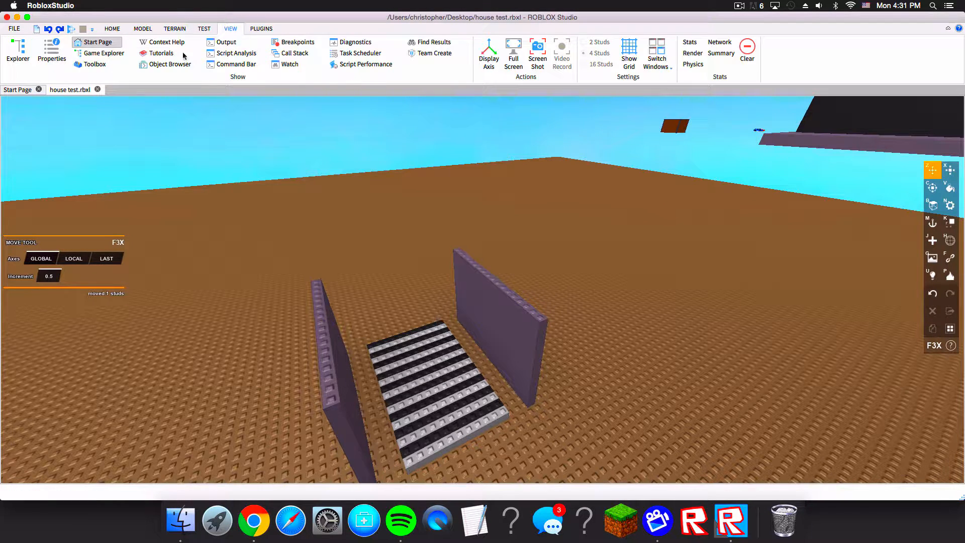
click(17, 55)
click(49, 60)
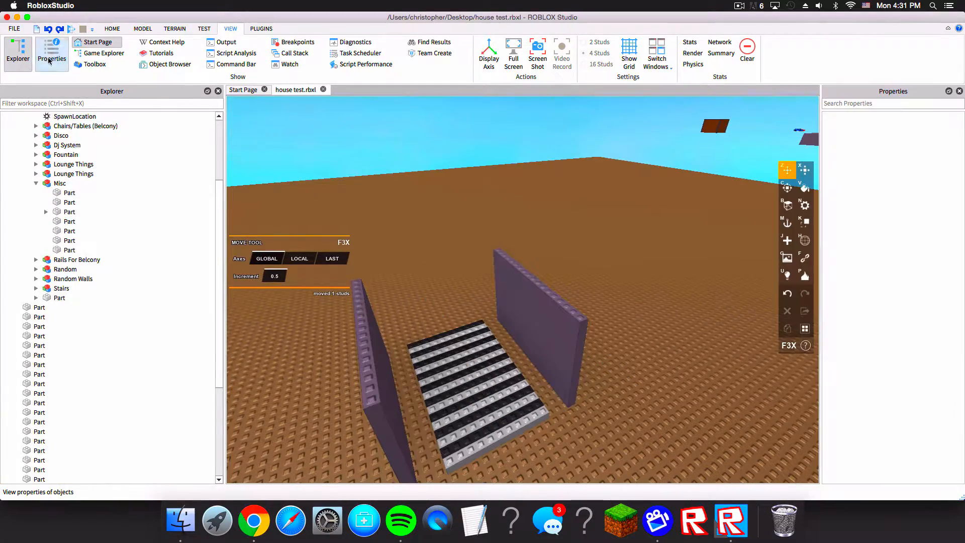
Step: Examine the staircase and side walls, collapsing the Place (Group Before) folder in the Explorer
right_drag(469, 201, 569, 155)
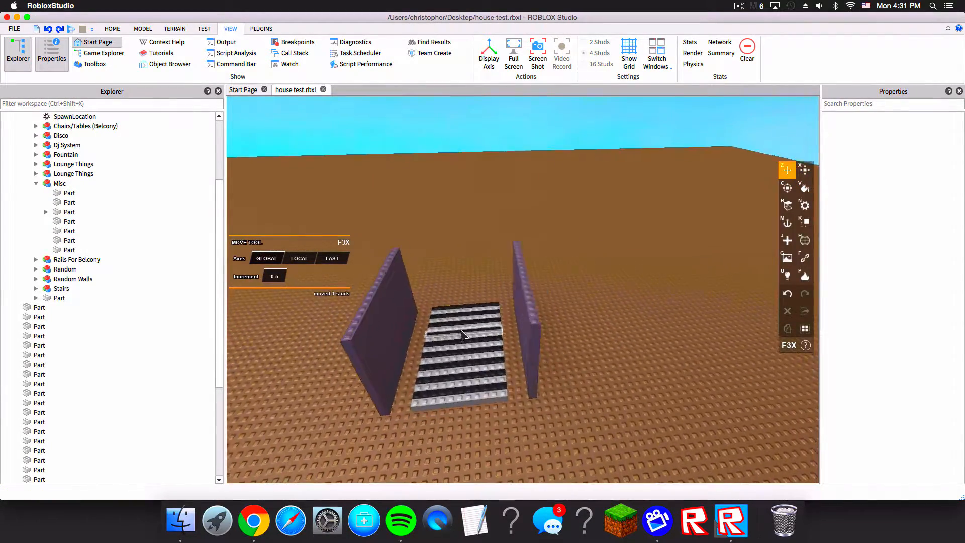
right_drag(463, 334, 512, 340)
scroll(512, 340, down, 3)
scroll(97, 165, up, 5)
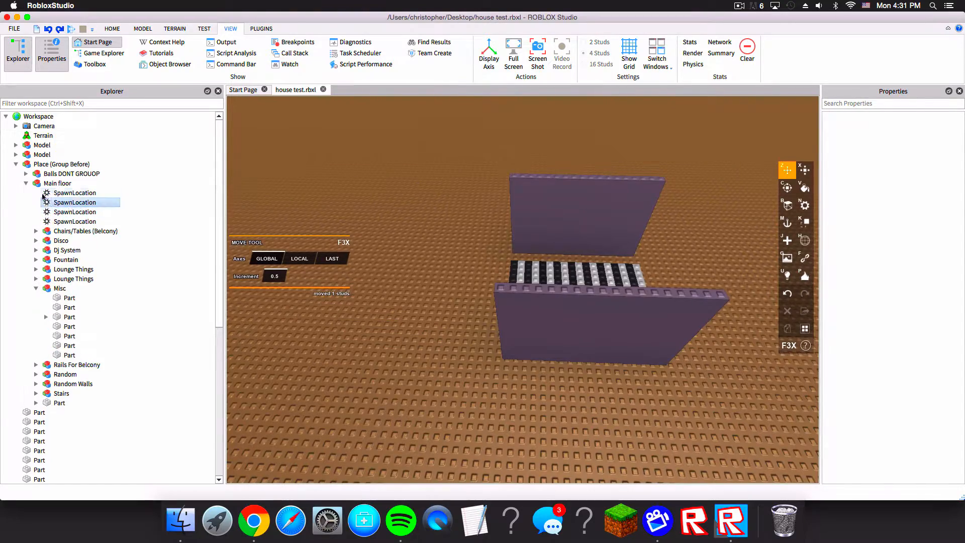
click(15, 164)
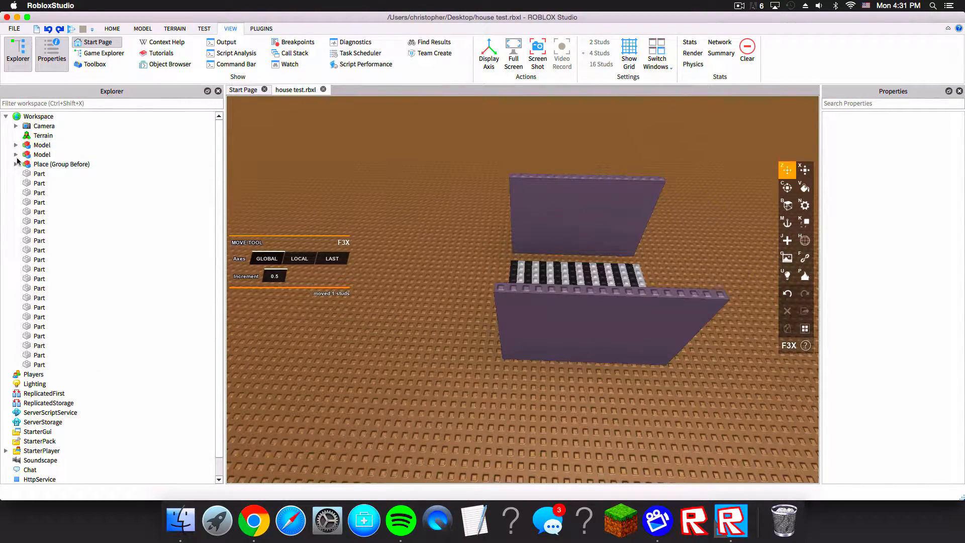
right_click(197, 174)
right_drag(432, 142, 497, 251)
scroll(497, 251, up, 5)
scroll(497, 251, down, 2)
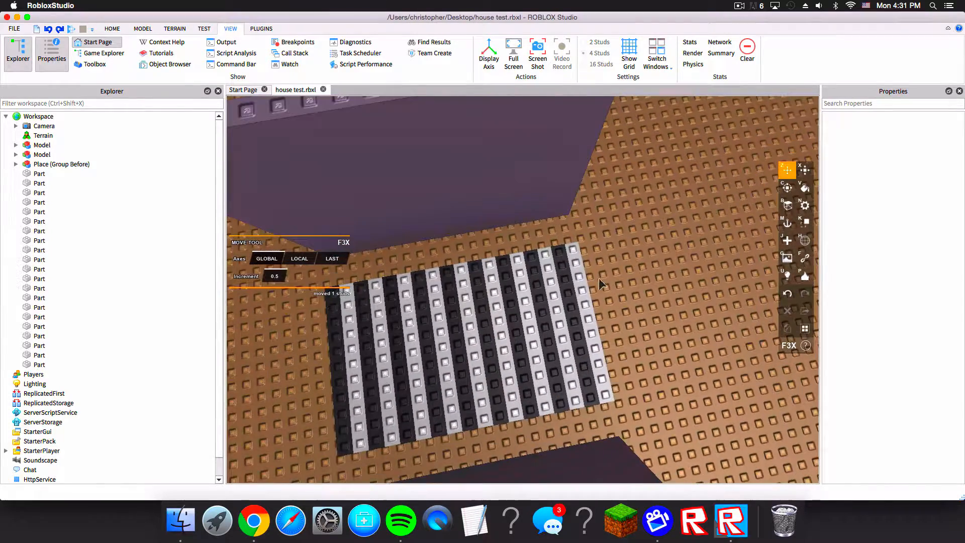
Step: Select the outermost stair stripe and move it away from the staircase
right_drag(585, 285, 586, 287)
click(559, 308)
key(shift+c)
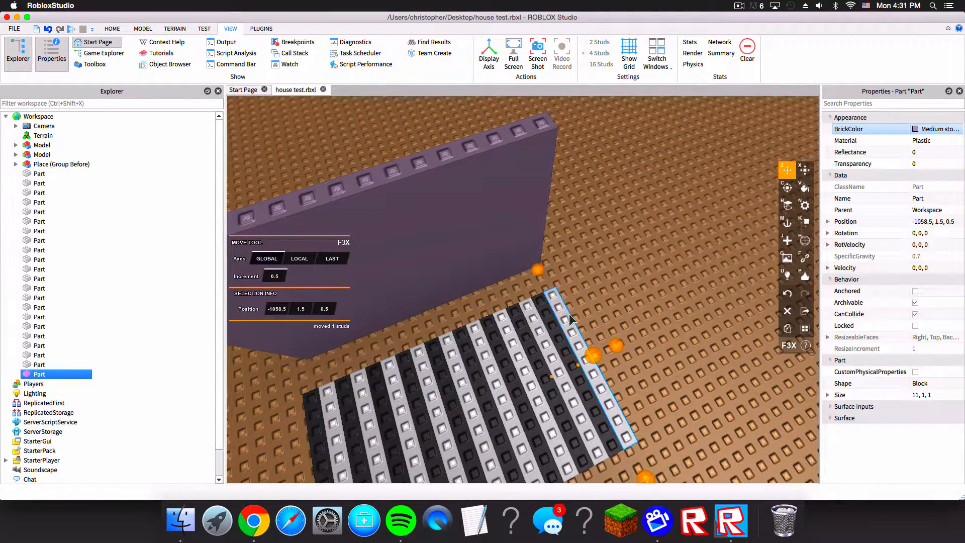
right_drag(620, 360, 626, 356)
drag(583, 233, 628, 200)
right_drag(628, 199, 579, 244)
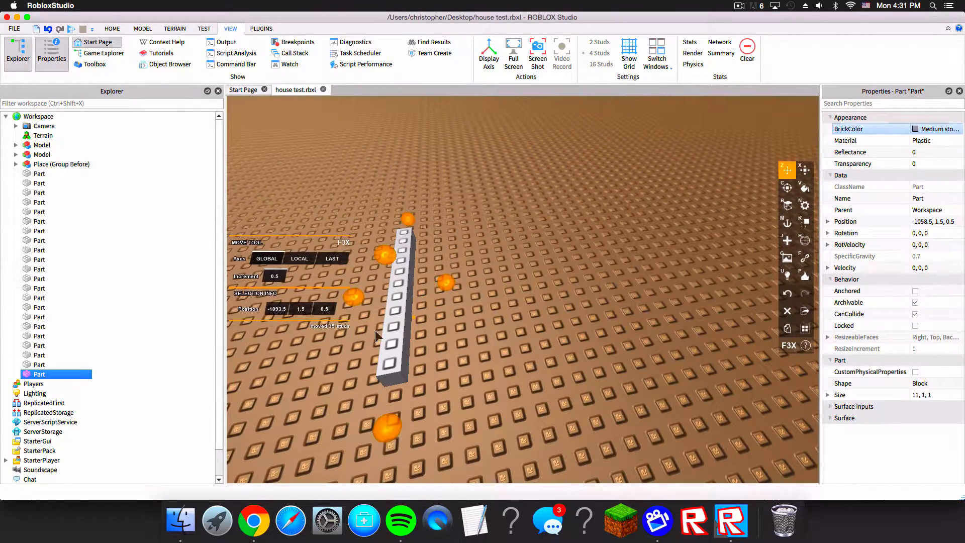
Step: Duplicate the moved stripe and delete the duplicate
click(529, 214)
key(a)
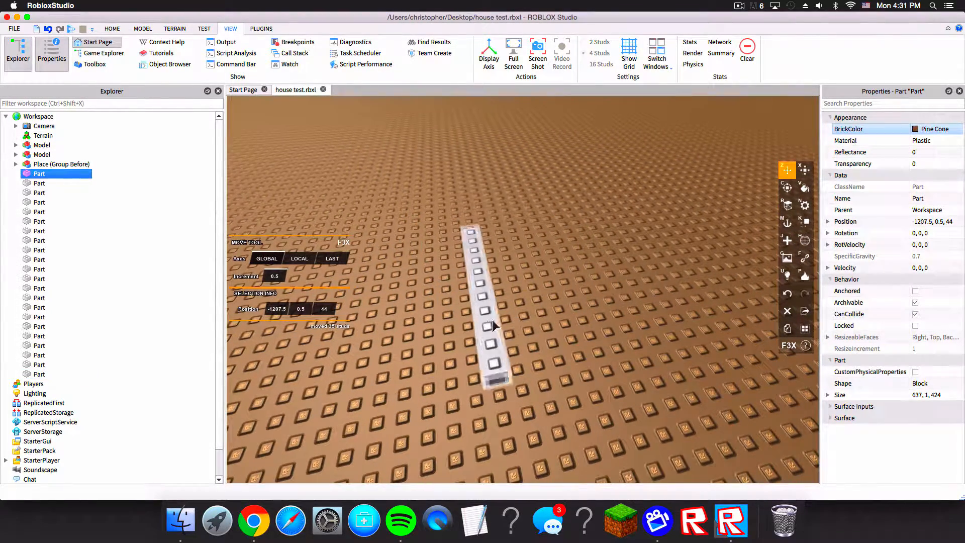
click(490, 320)
key(super+d)
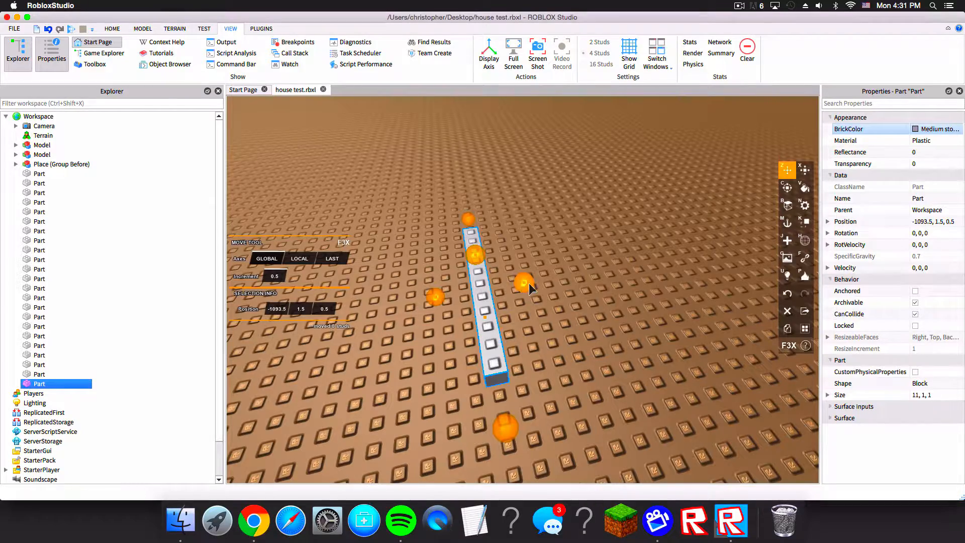
drag(529, 282, 537, 280)
key(super+z)
right_drag(583, 267, 583, 266)
key(s)
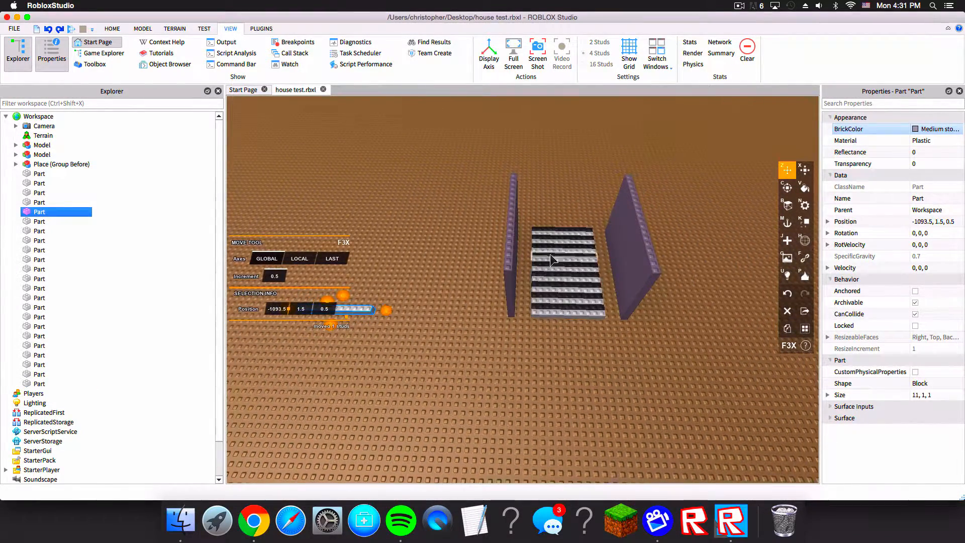
key(a)
key(Delete)
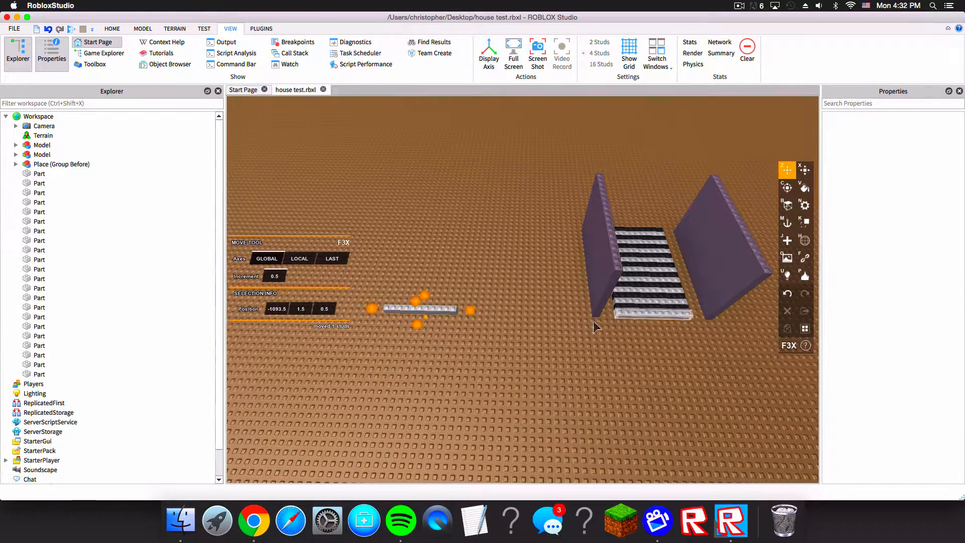
Step: Delete the stray stripe lying beside the staircase
right_drag(502, 299, 498, 300)
click(455, 309)
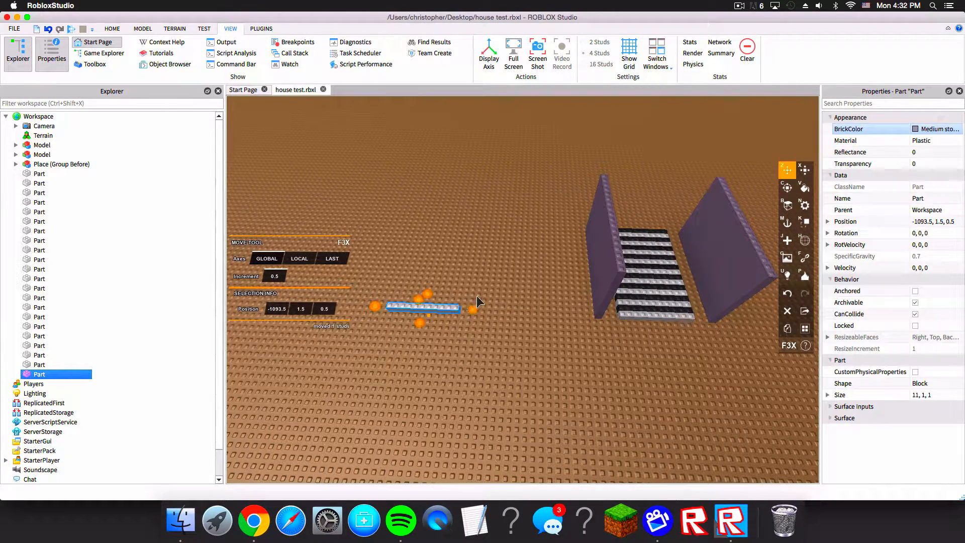
key(Delete)
key(w)
right_drag(498, 279, 513, 253)
key(s)
key(a)
scroll(590, 198, down, 10)
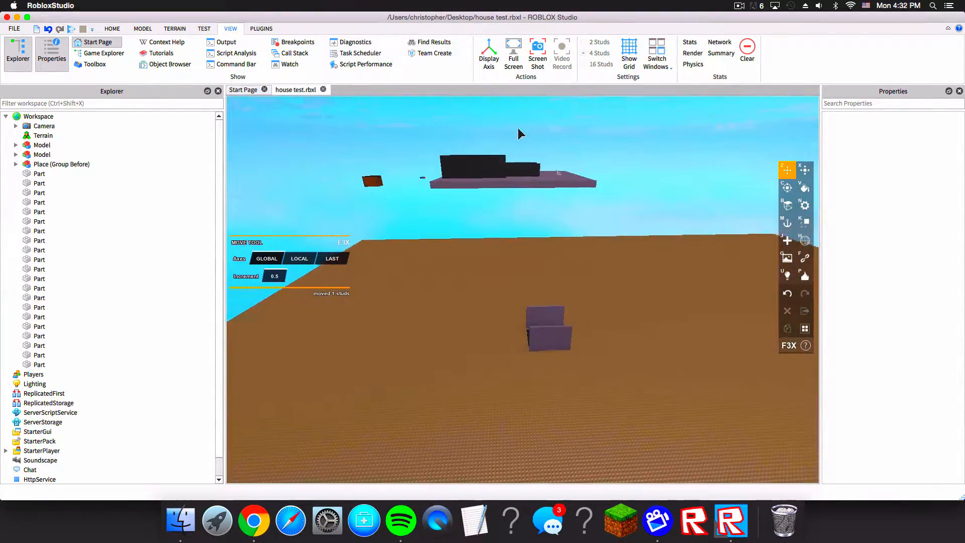
right_drag(517, 128, 516, 116)
key(w)
right_drag(439, 181, 453, 166)
key(s)
key(w)
key(s)
key(a)
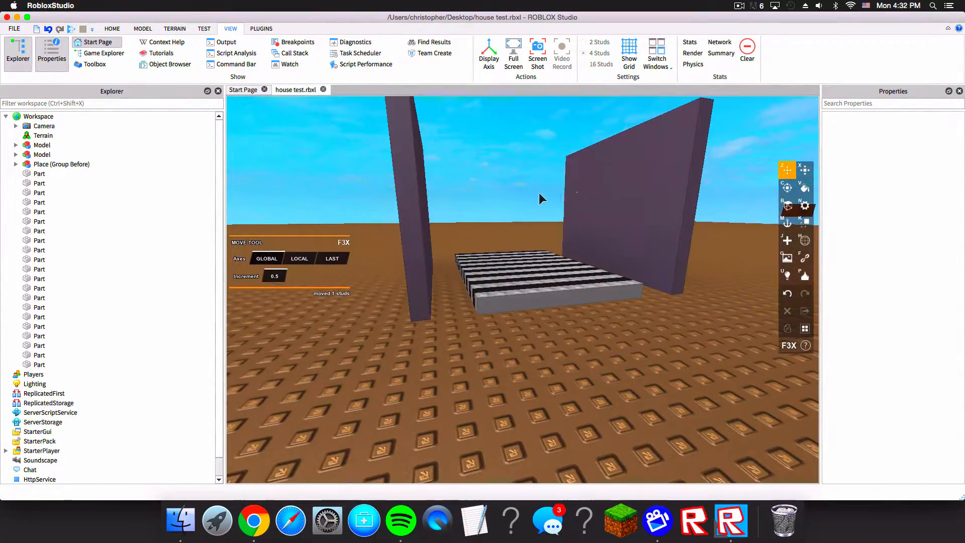
Step: Raise the first black stair stripe to a height of 2 studs with the F3X Resize tool
click(805, 169)
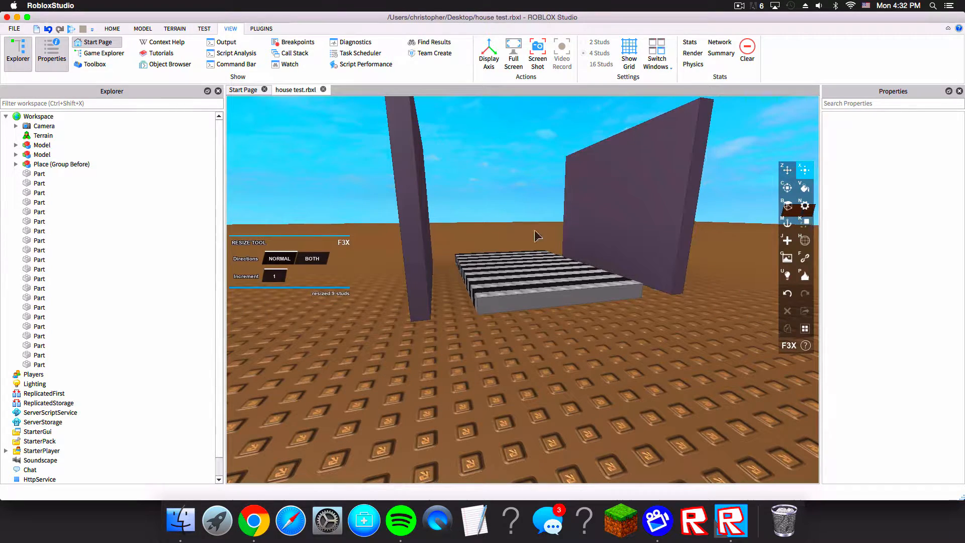
click(143, 28)
click(109, 29)
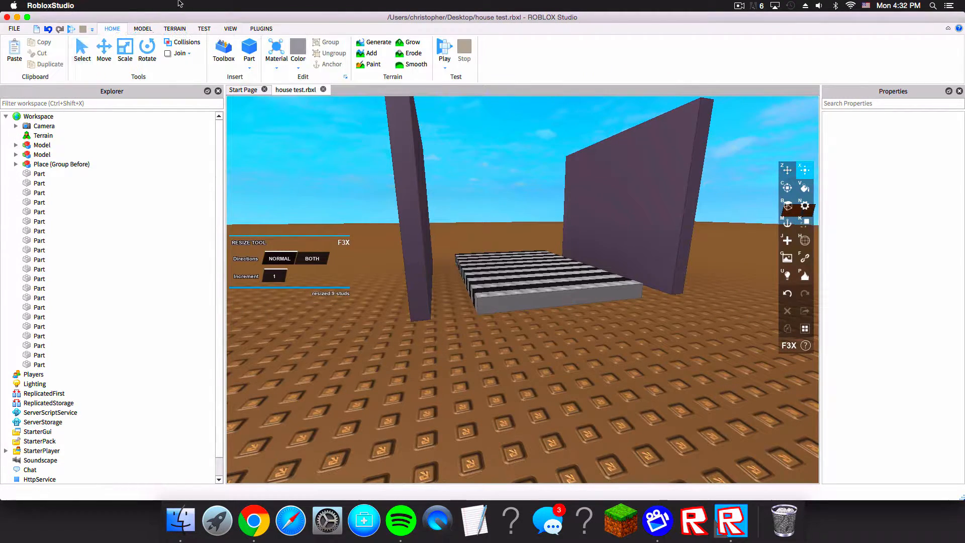
right_drag(622, 194, 590, 197)
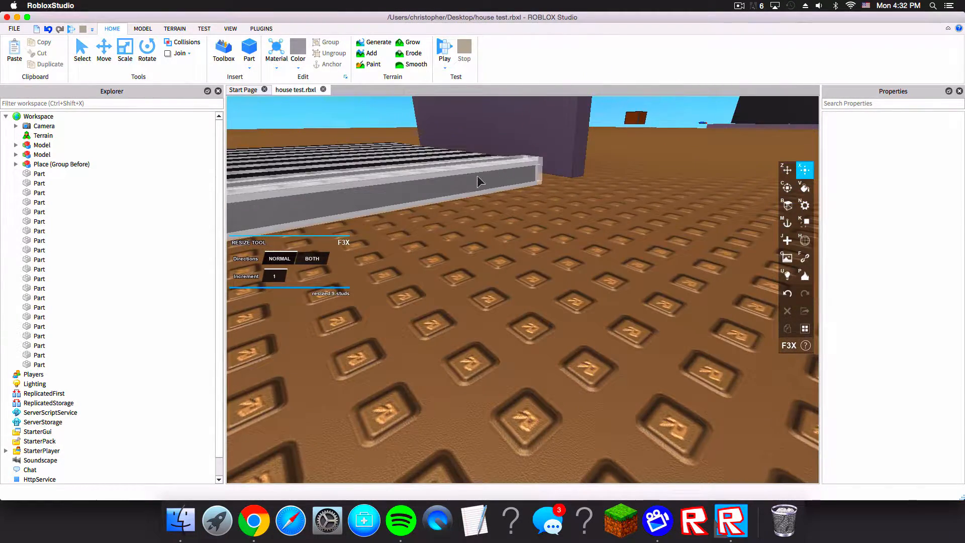
right_drag(478, 181, 481, 181)
scroll(524, 207, down, 5)
right_drag(523, 207, 523, 208)
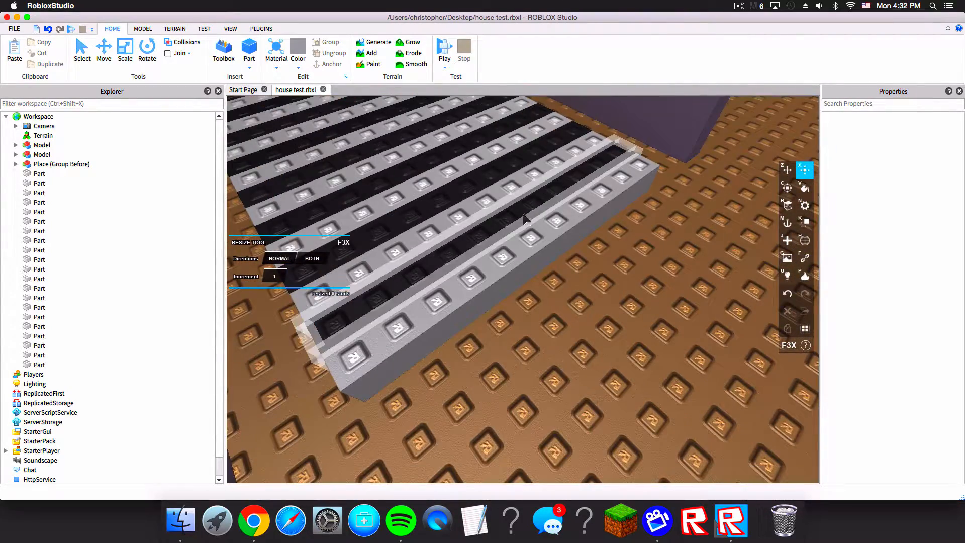
click(524, 206)
scroll(522, 210, down, 5)
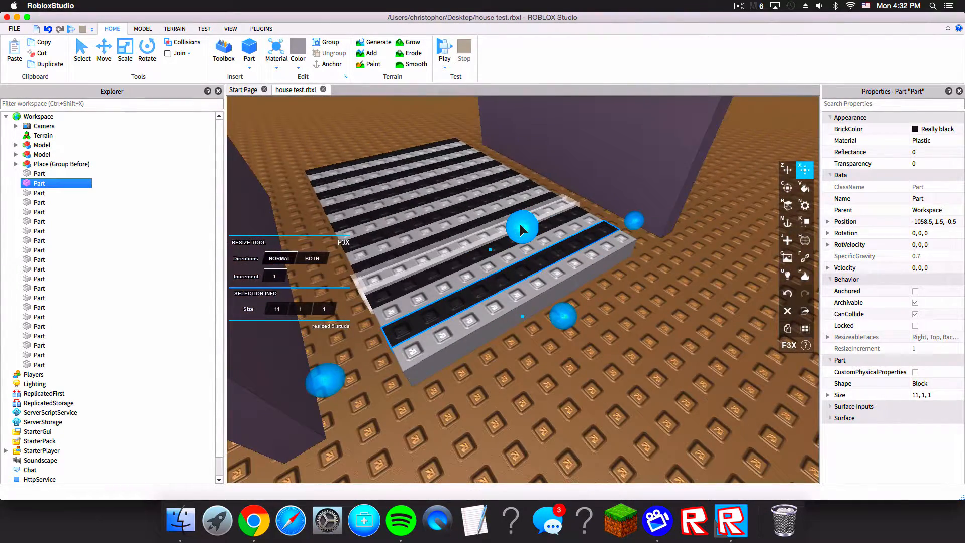
drag(520, 224, 517, 206)
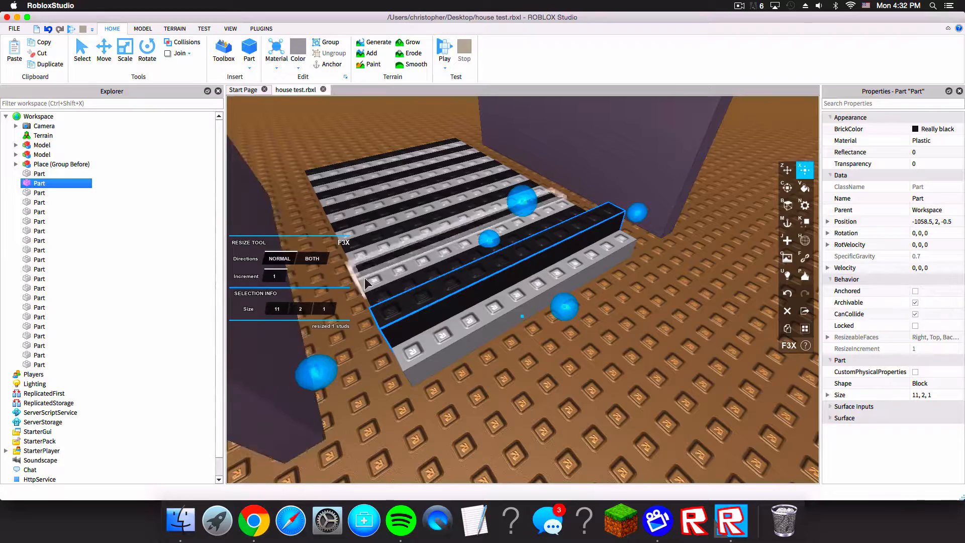
Step: Raise the next two stair stripes to heights of 3 and 4 studs
right_drag(475, 273, 472, 271)
scroll(472, 276, down, 5)
click(484, 201)
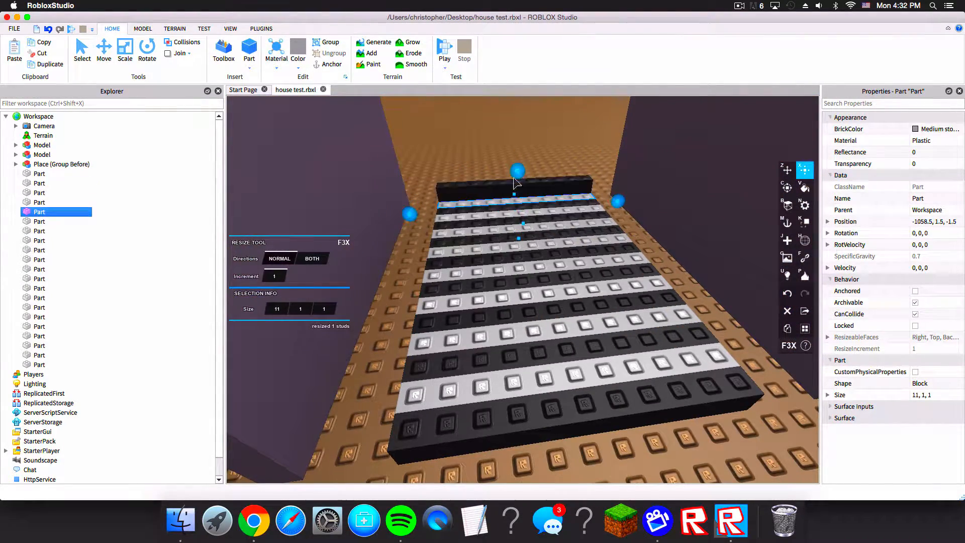
drag(525, 153, 525, 135)
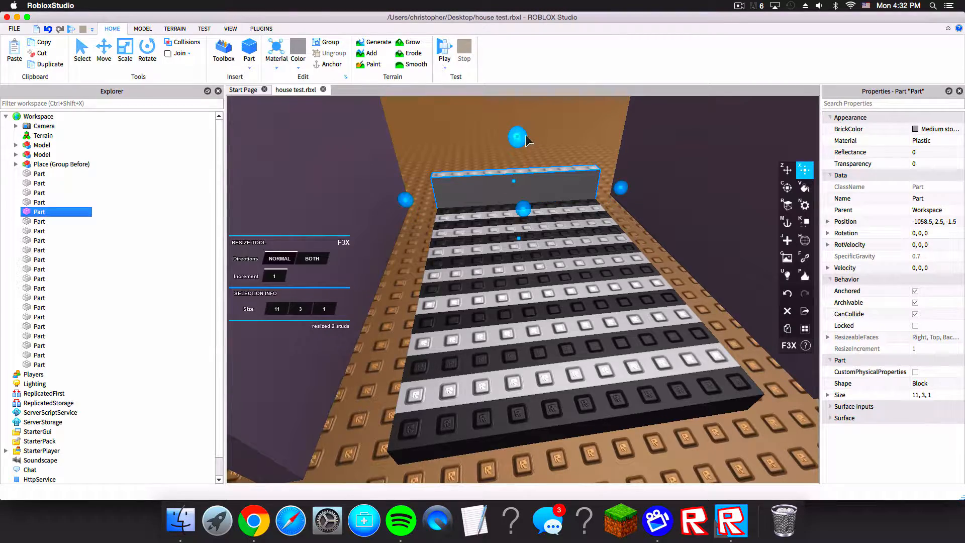
right_drag(526, 135, 525, 134)
scroll(506, 269, down, 1)
click(504, 271)
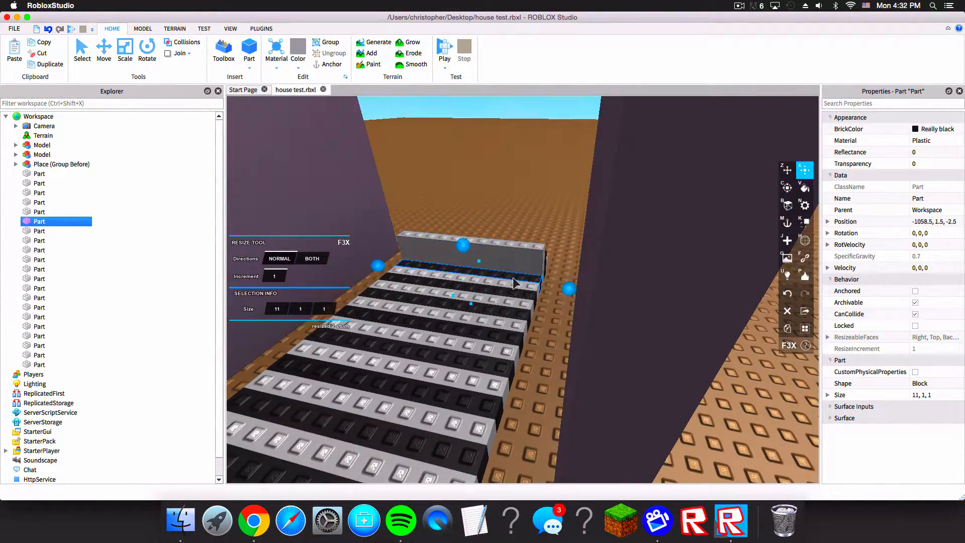
drag(464, 246, 469, 200)
Step: Raise the following two stair stripes to heights of 5 and 6 studs
right_click(471, 202)
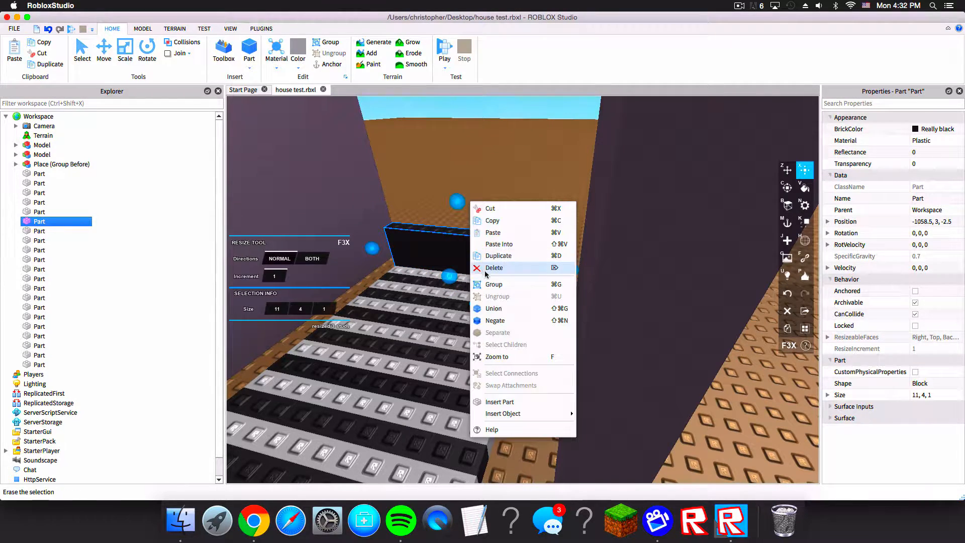
click(436, 272)
click(436, 272)
drag(451, 256, 462, 200)
right_drag(493, 284, 493, 285)
click(494, 285)
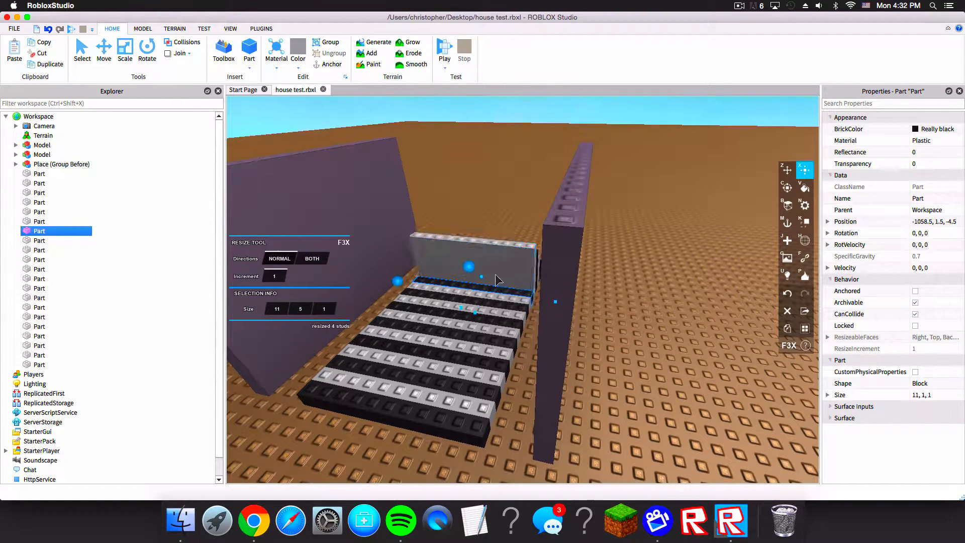
drag(467, 265, 469, 211)
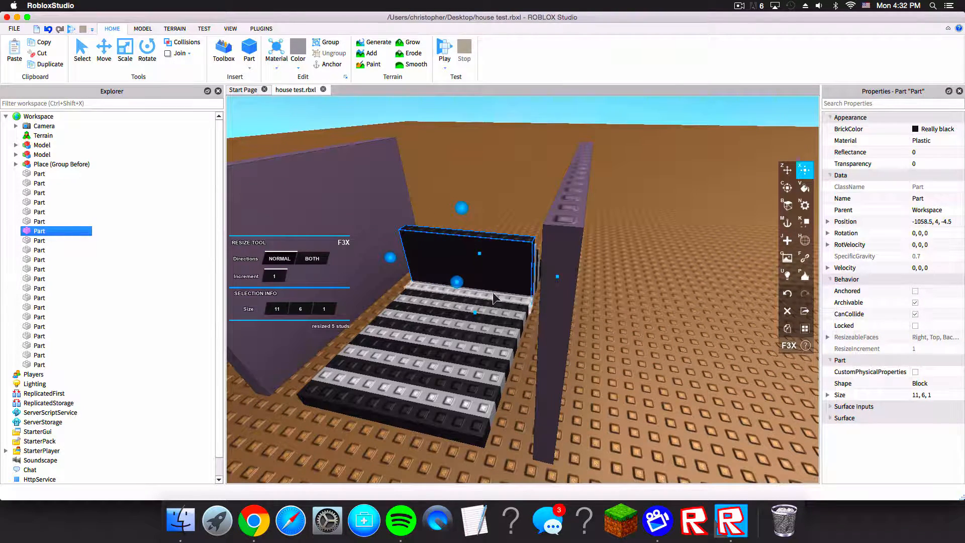
Step: Raise the next two stair stripes to heights of 7 and 8 studs
click(496, 301)
drag(466, 274, 454, 198)
click(475, 301)
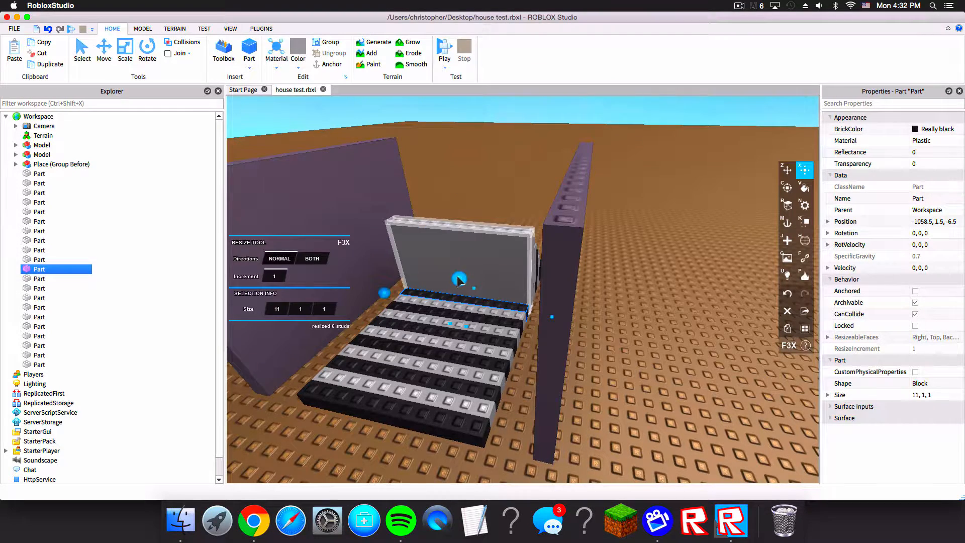
drag(458, 280, 444, 188)
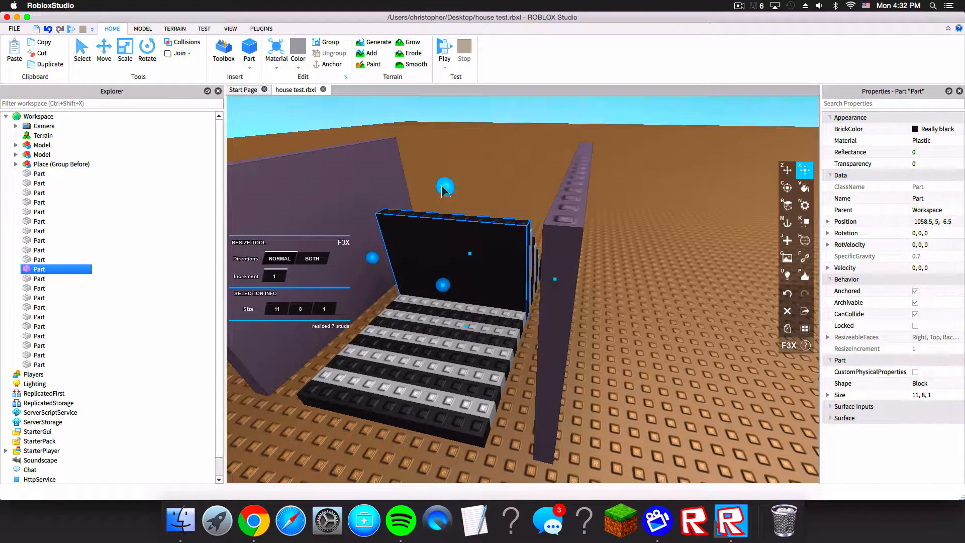
Step: Raise the following two stair stripes to heights of 9 and 10 studs
click(477, 310)
drag(454, 287, 436, 171)
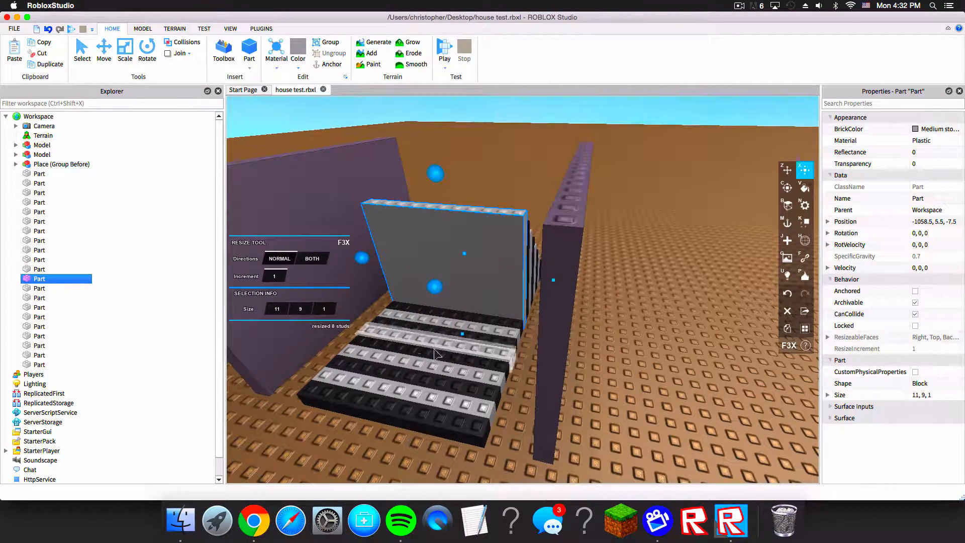
click(472, 319)
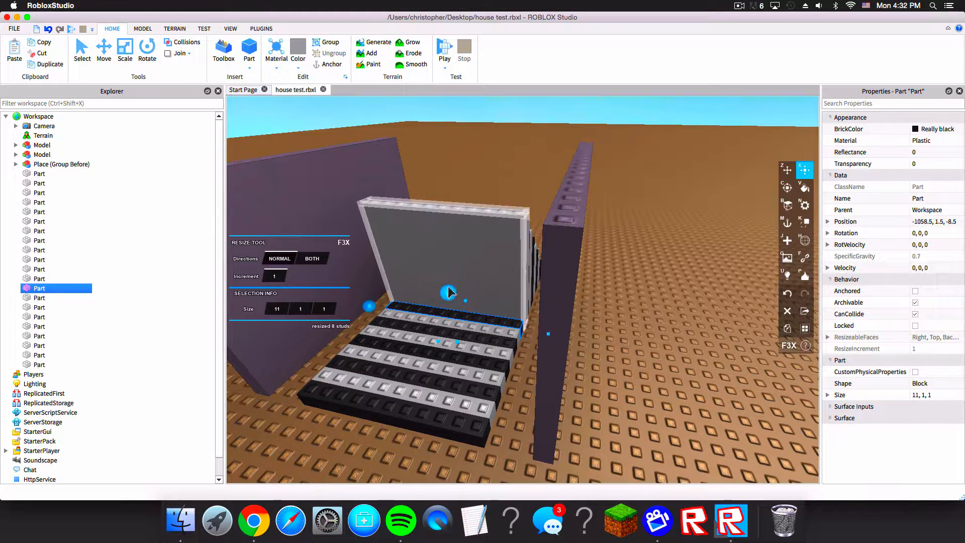
drag(443, 293, 424, 155)
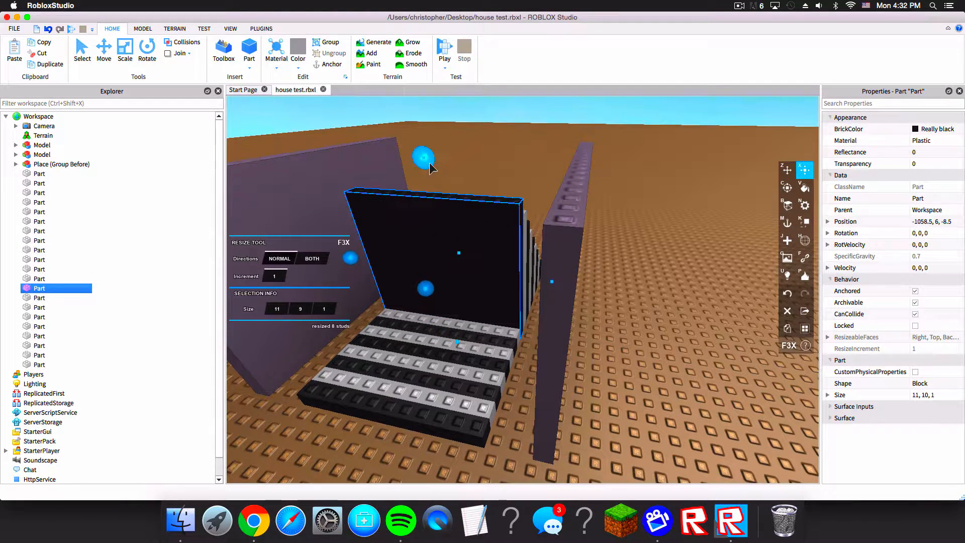
Step: Raise the next two stair stripes to heights of 11 and 12 studs
click(470, 325)
drag(444, 297, 425, 139)
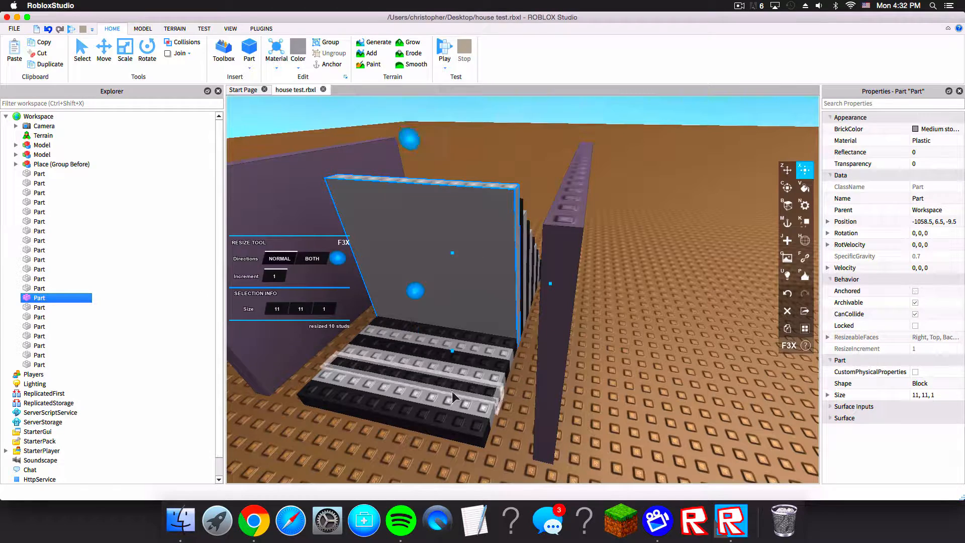
click(463, 315)
drag(428, 309, 407, 110)
Step: Raise the next stair stripe to a height of 13 studs
click(440, 340)
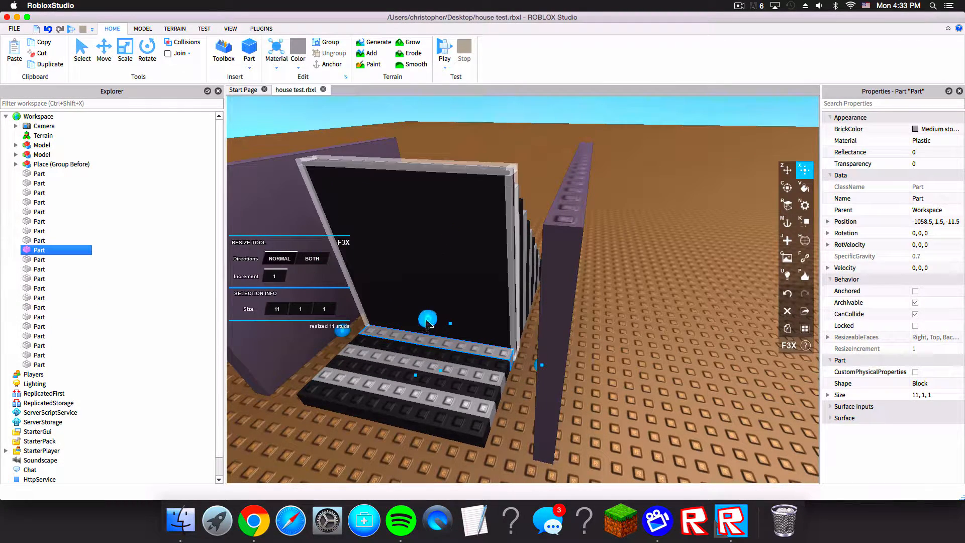
drag(426, 319, 384, 101)
right_drag(491, 214, 517, 238)
key(w)
key(a)
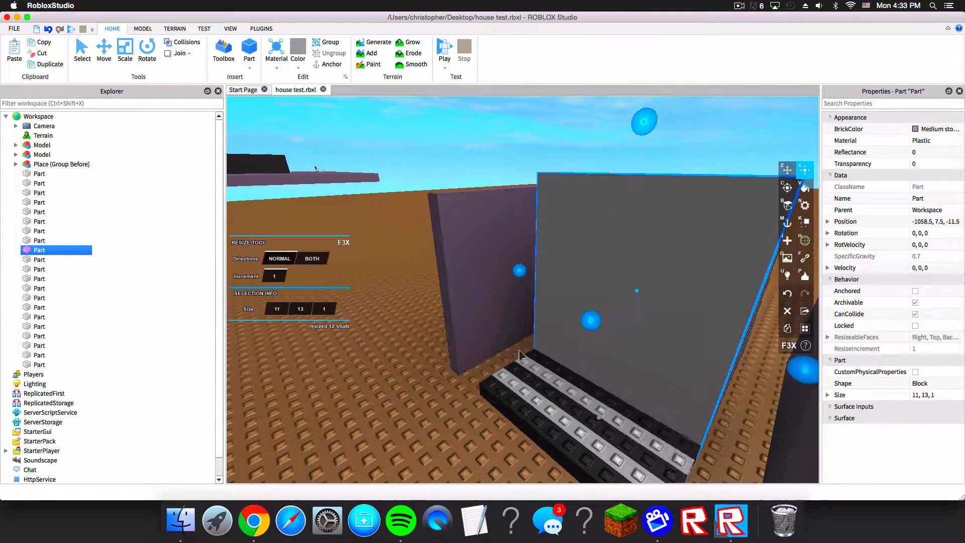
Step: Raise the next two stair stripes to heights of 14 and 15 studs
click(571, 374)
drag(598, 358, 620, 101)
key(s)
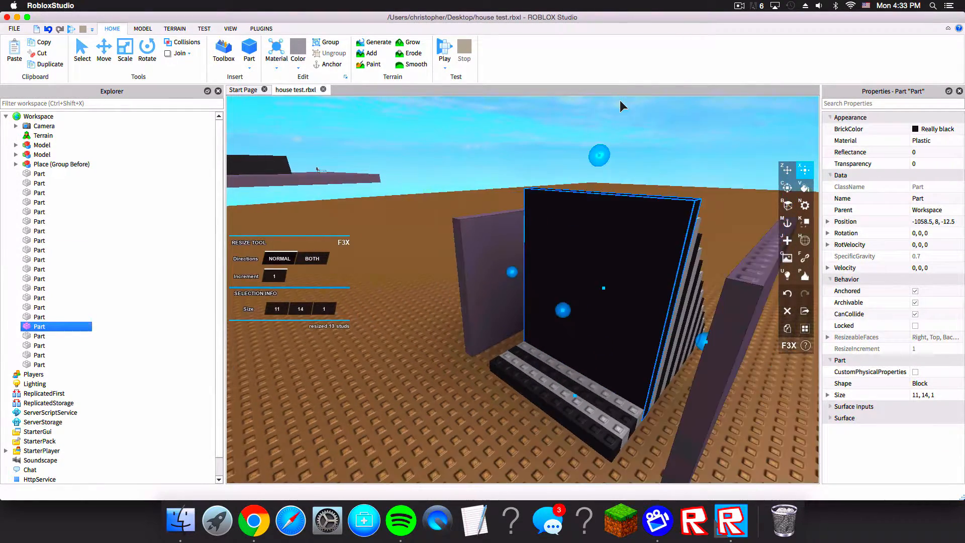
click(553, 371)
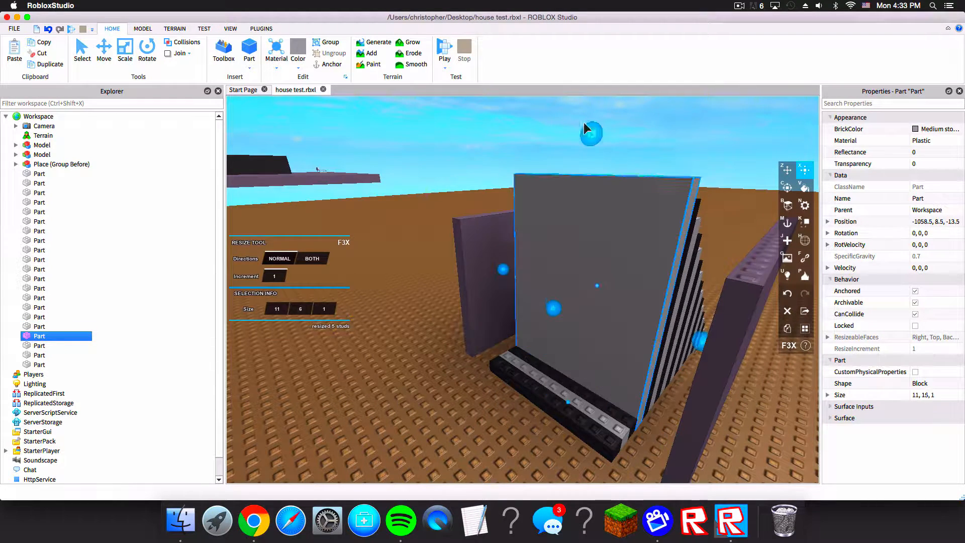
drag(572, 352, 583, 141)
Step: Raise the next stair stripe to a height of 16 studs
click(539, 375)
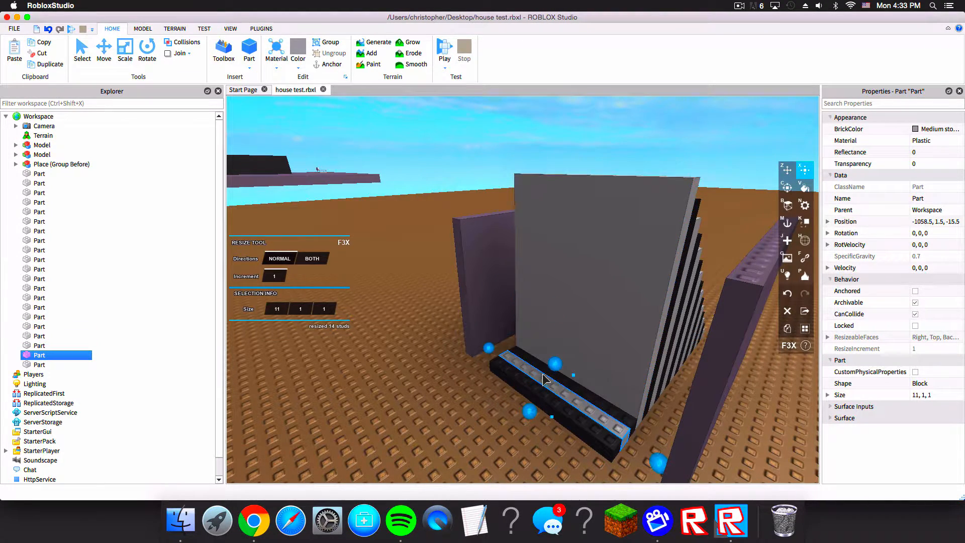
drag(553, 356, 577, 106)
key(d)
right_drag(584, 121, 584, 121)
key(s)
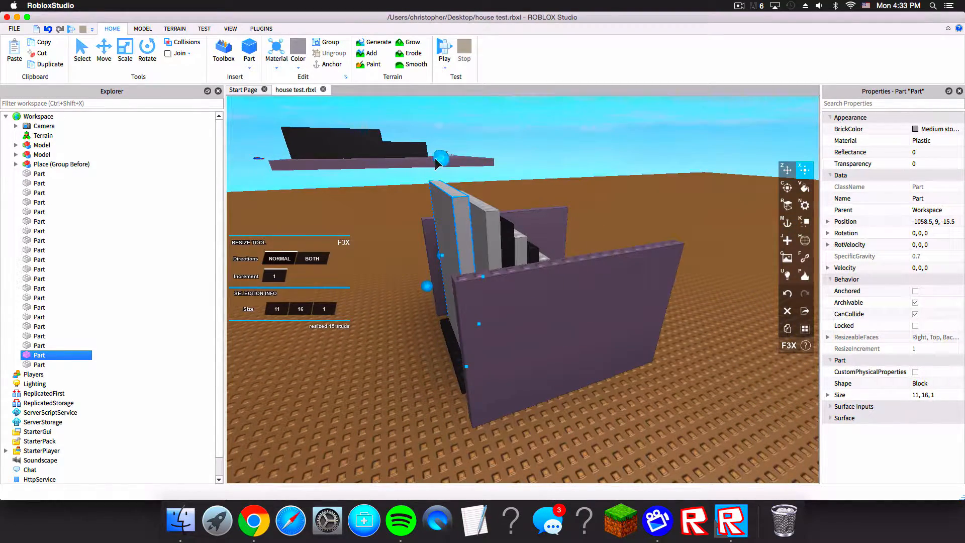
Step: Raise the following stair stripe to a height of 17 studs
drag(437, 134, 436, 123)
right_drag(436, 123, 549, 333)
key(w)
key(s)
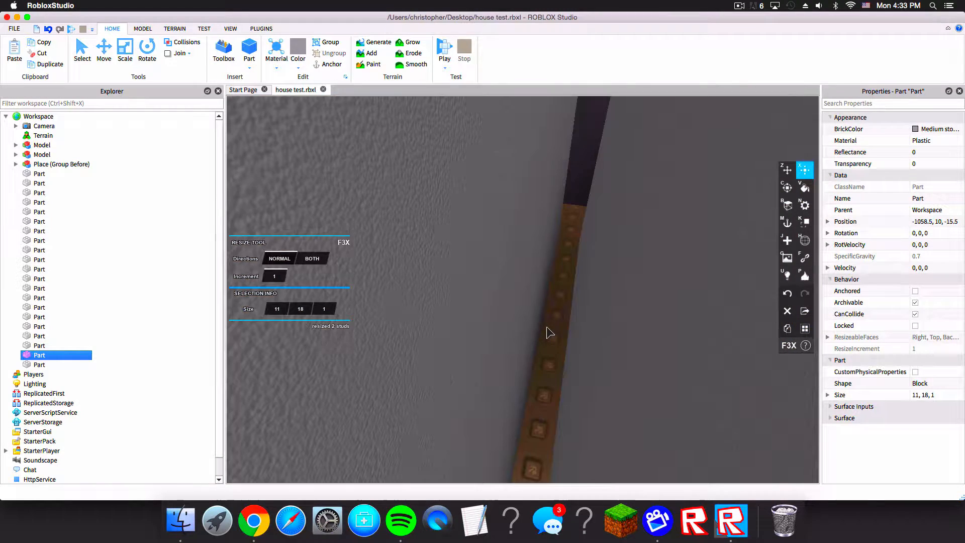
scroll(548, 328, down, 2)
scroll(548, 328, up, 2)
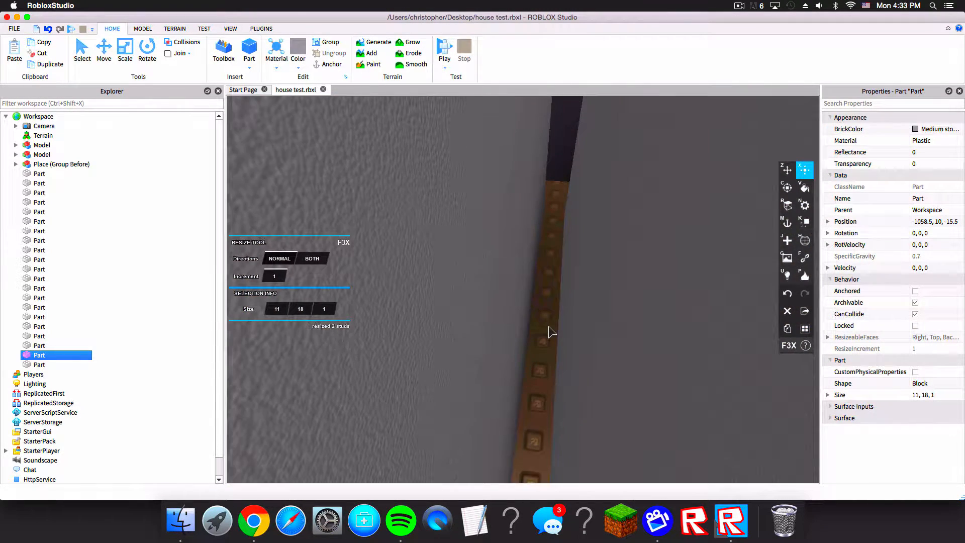
scroll(555, 324, up, 1)
key(d)
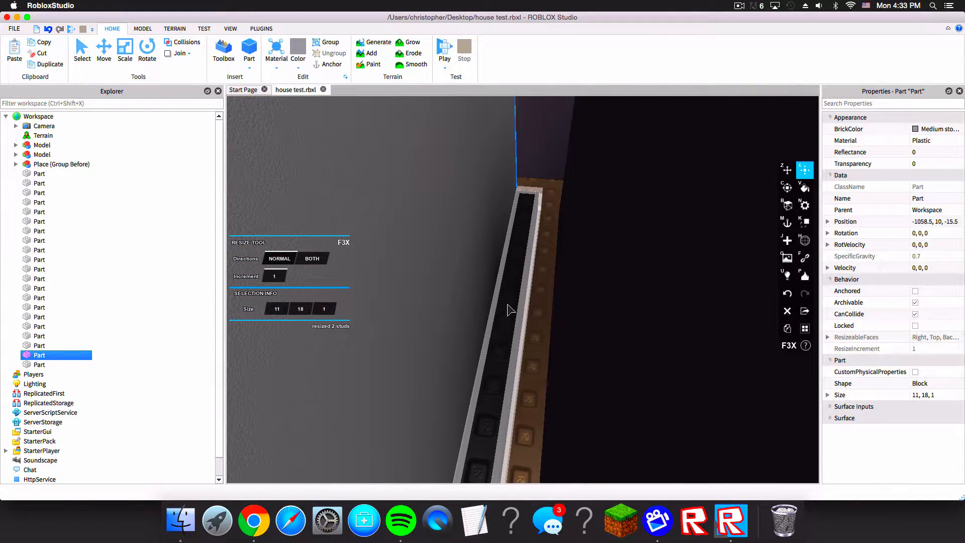
click(507, 310)
drag(561, 255, 561, 219)
right_drag(563, 222, 562, 222)
key(s)
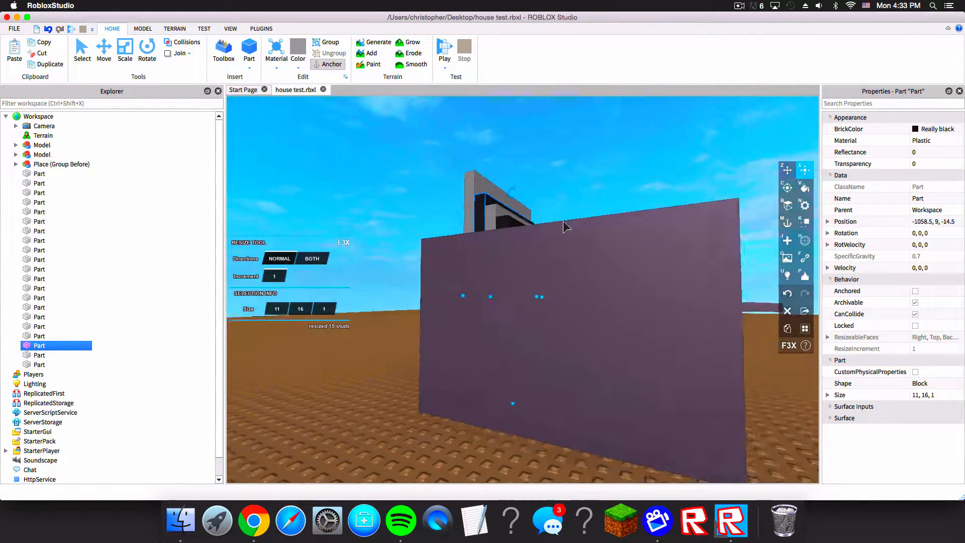
drag(513, 184, 513, 189)
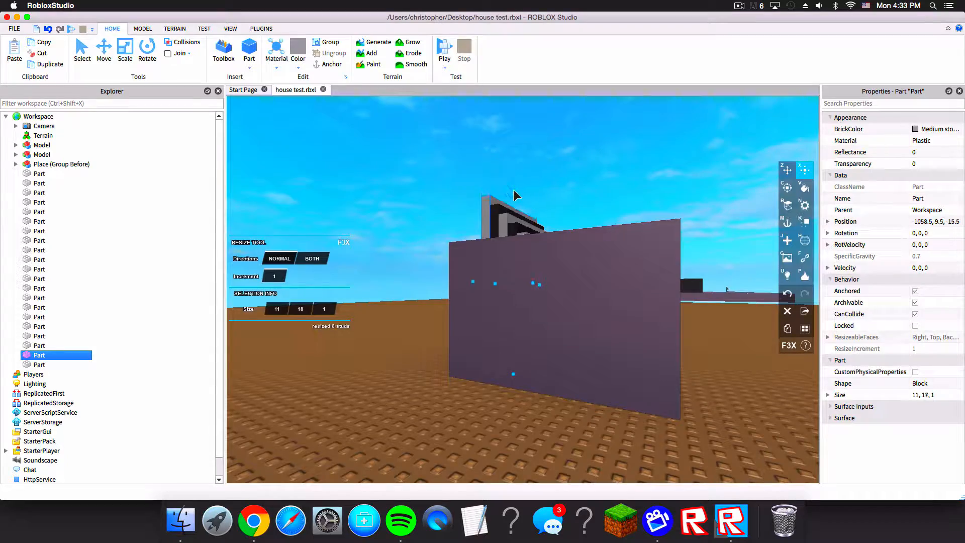
Step: Raise the last stair stripe at the end of the staircase to a height of 18 studs
key(w)
right_drag(513, 191, 514, 192)
key(s)
key(w)
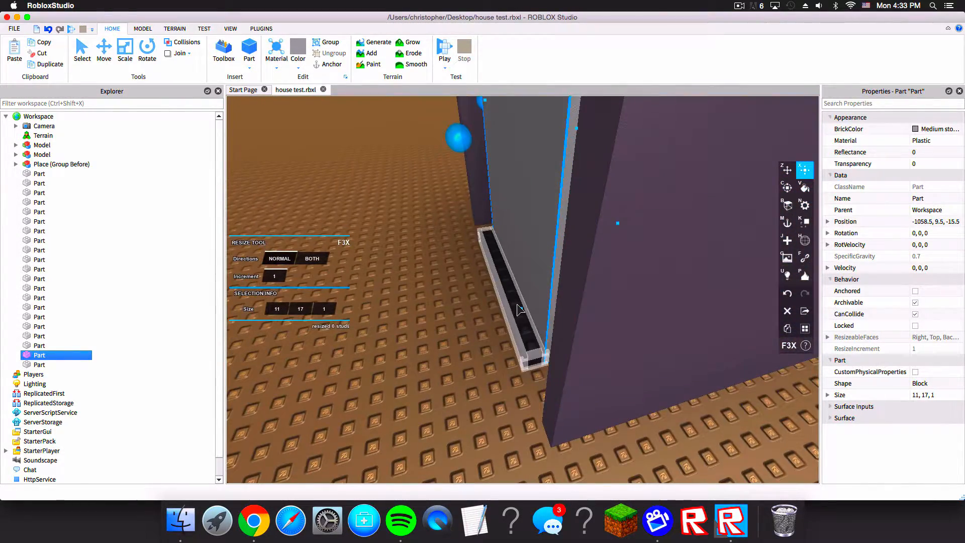
key(s)
click(501, 279)
click(506, 273)
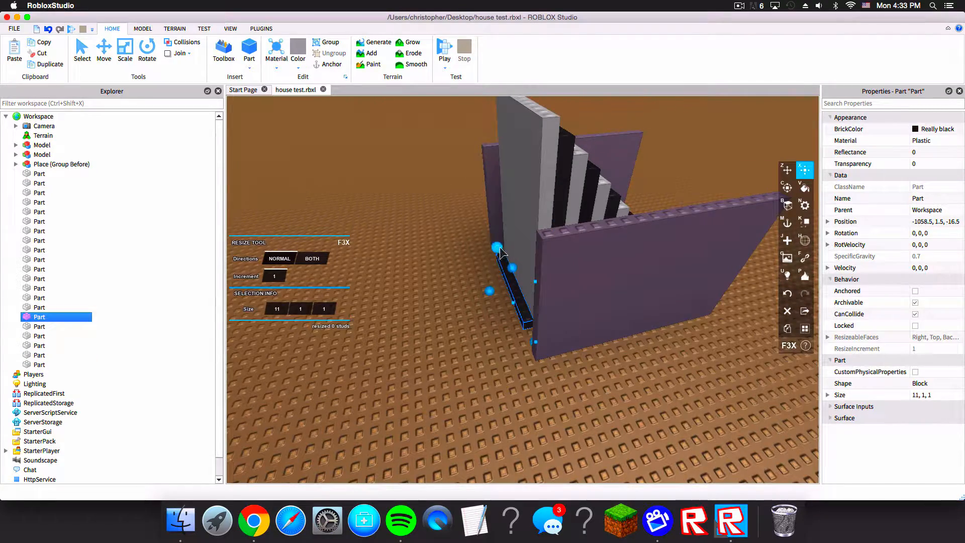
right_drag(511, 266, 510, 267)
key(w)
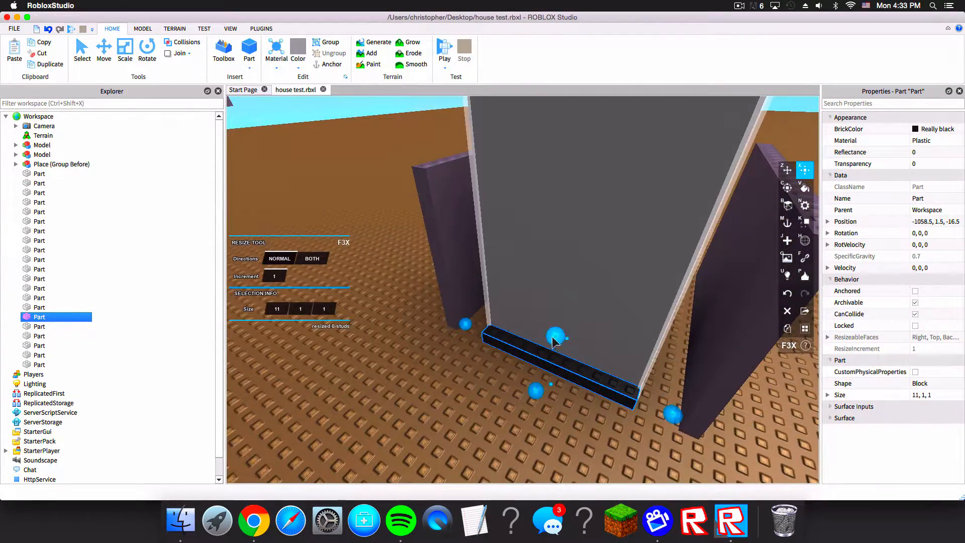
drag(552, 336, 551, 328)
right_drag(552, 336, 552, 336)
drag(552, 328, 555, 302)
key(s)
right_drag(554, 302, 565, 284)
key(s)
click(373, 174)
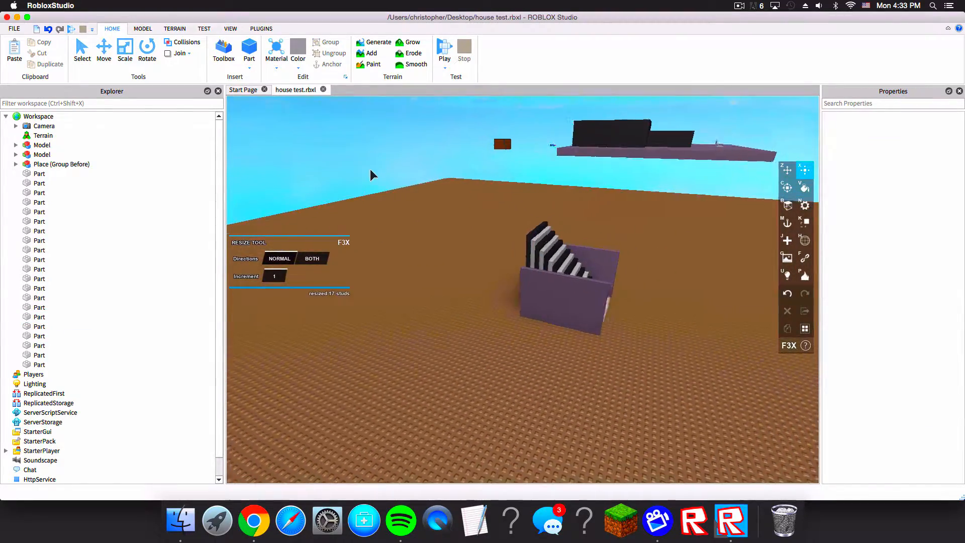
Step: Delete the purple side wall in front of the staircase
right_drag(371, 171, 375, 172)
key(w)
click(532, 231)
key(Delete)
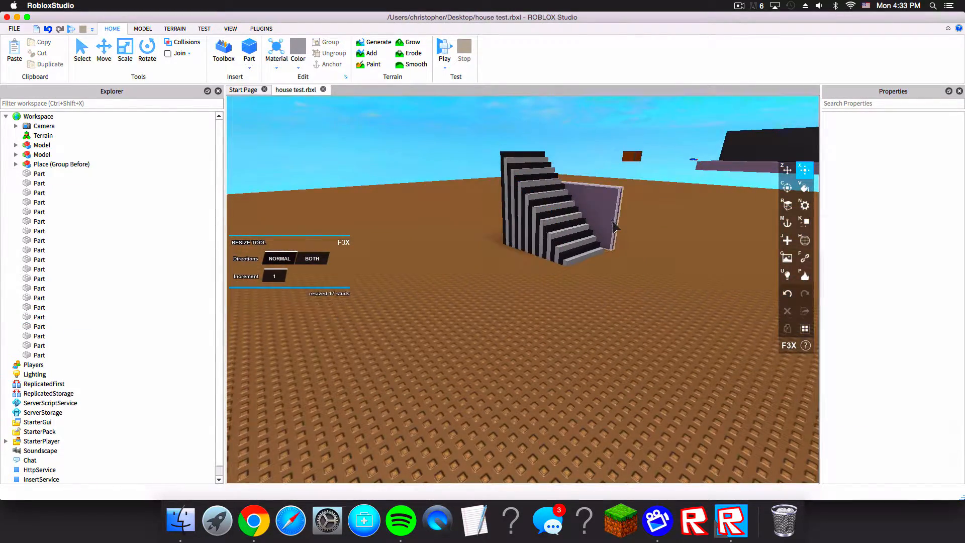
Step: Turn off the Building Tools by F3X plugin
key(w)
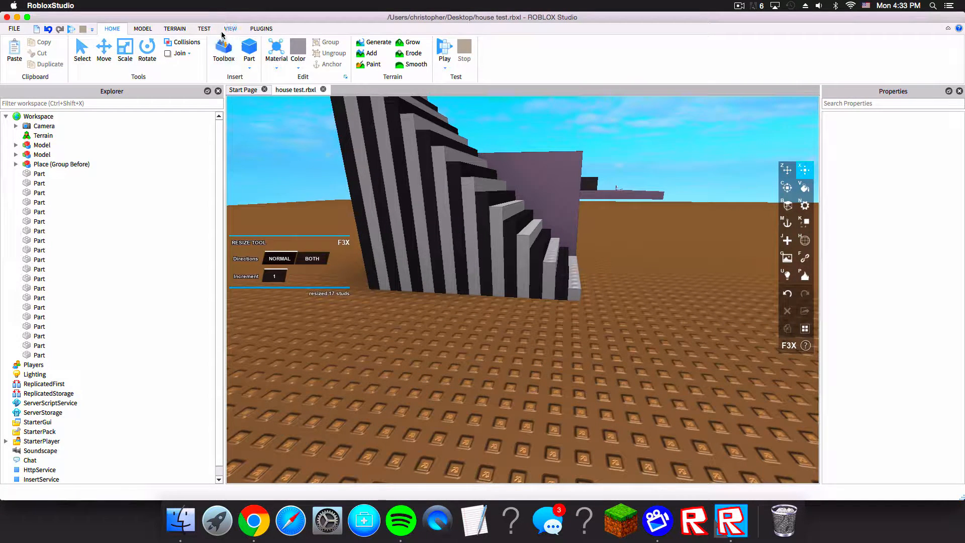
click(261, 29)
click(309, 53)
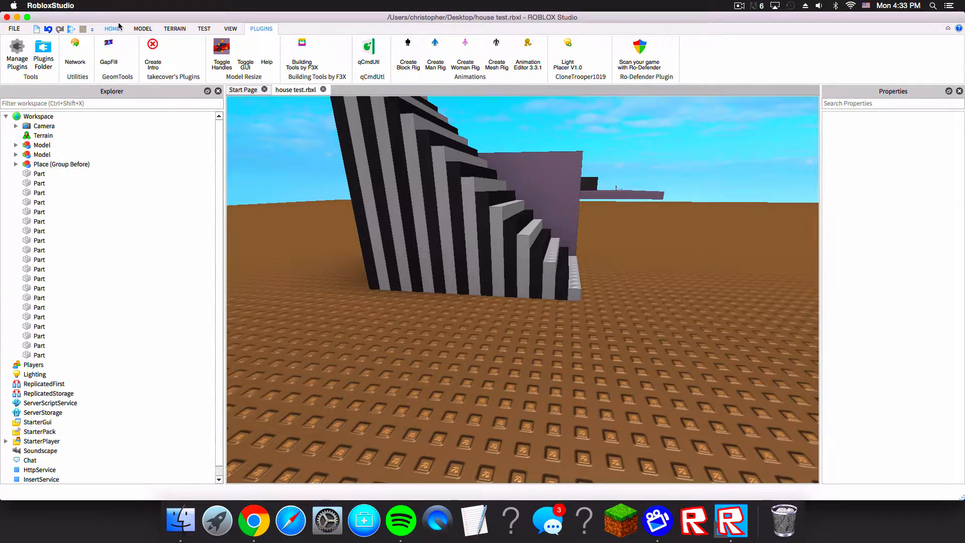
click(116, 28)
right_drag(327, 128, 634, 217)
key(s)
key(a)
click(540, 228)
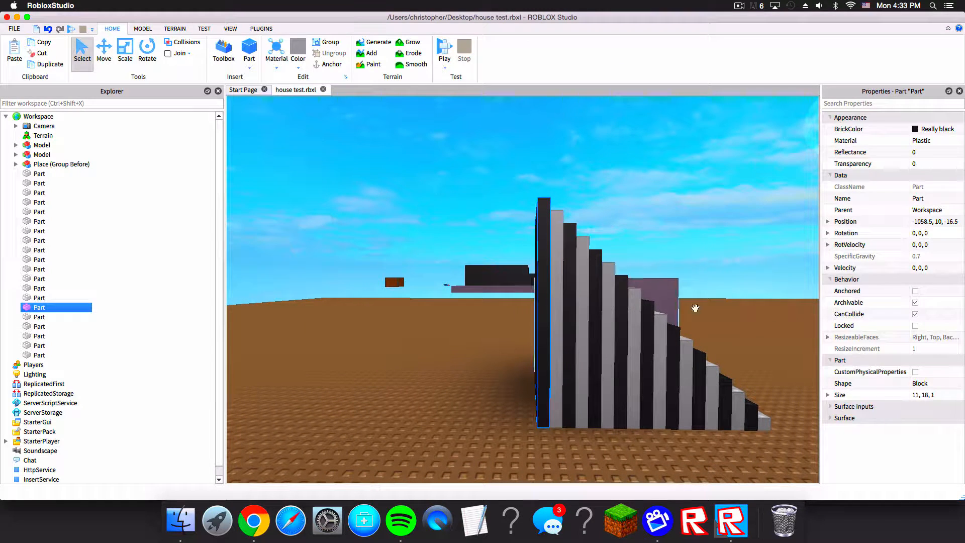
click(915, 129)
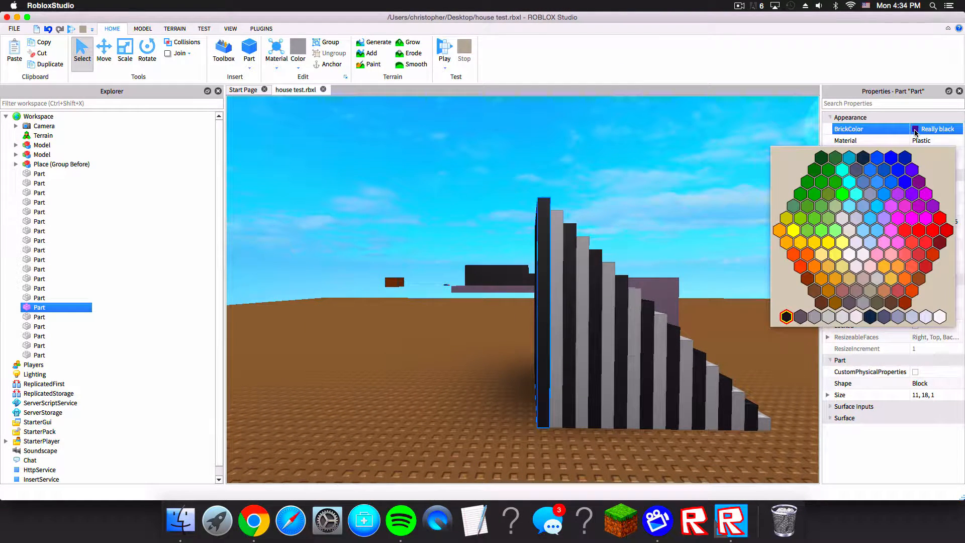
click(595, 170)
Step: Select the remaining side wall beside the staircase and delete it
key(w)
key(a)
right_drag(595, 169, 600, 168)
key(s)
key(d)
key(w)
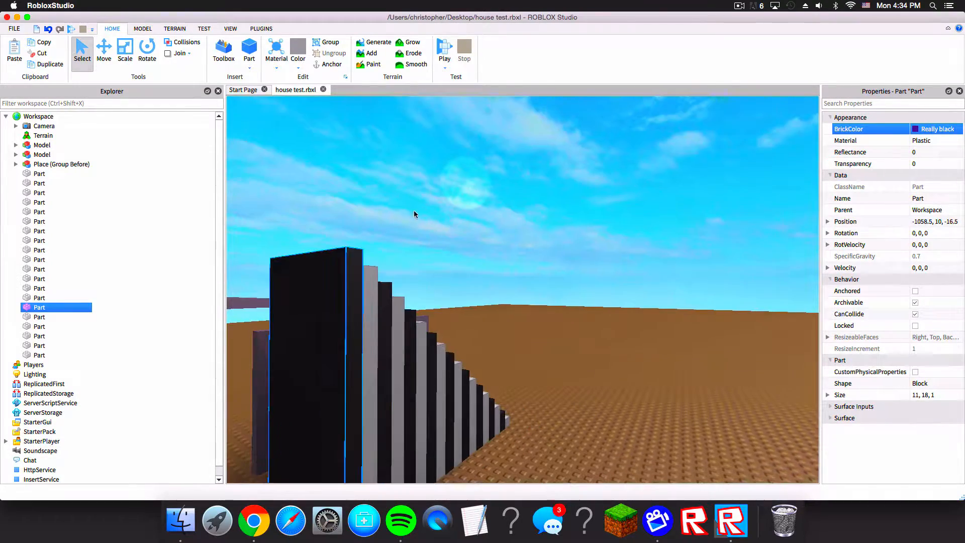
drag(321, 226, 498, 432)
click(506, 254)
key(a)
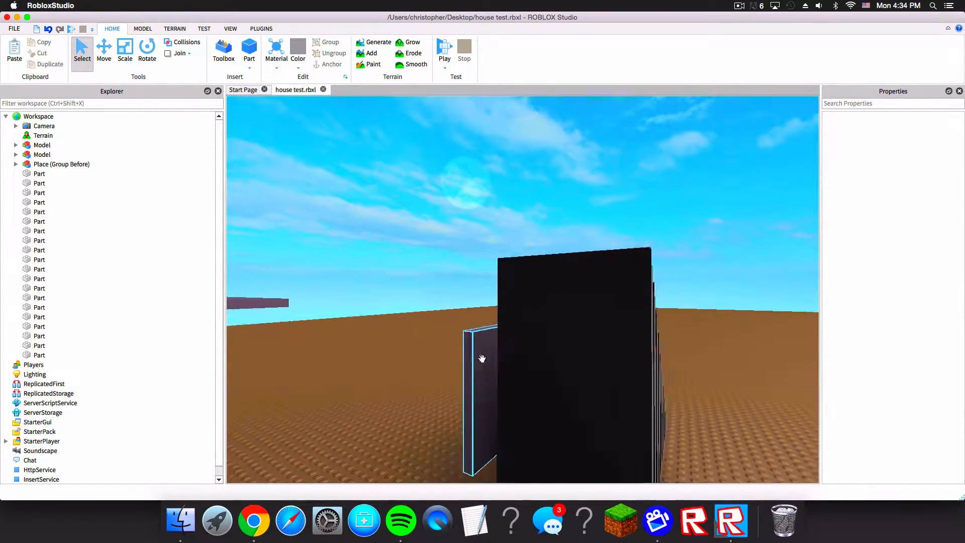
click(492, 359)
right_drag(494, 361, 494, 360)
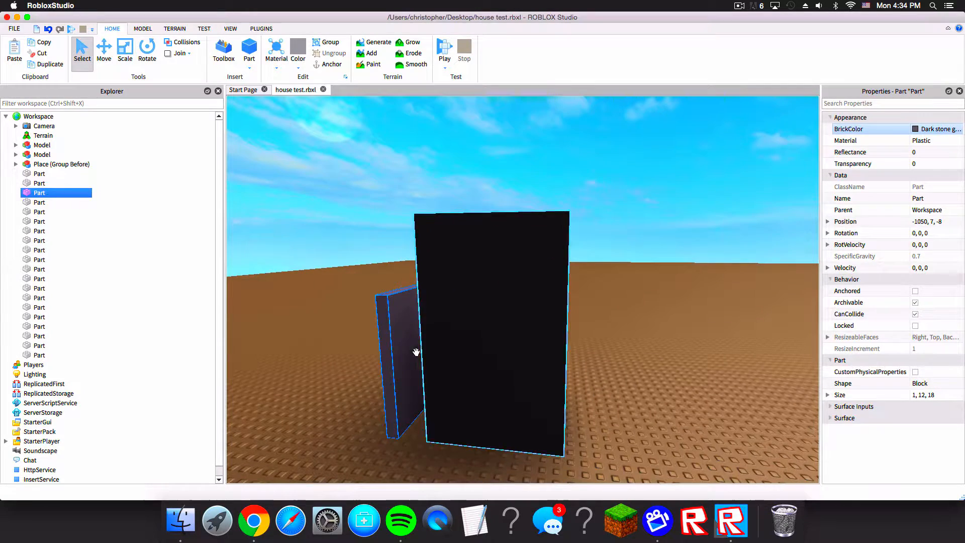
key(Delete)
Step: Select all 18 stair stripes and set their BrickColor to Black
key(d)
right_drag(436, 308, 437, 303)
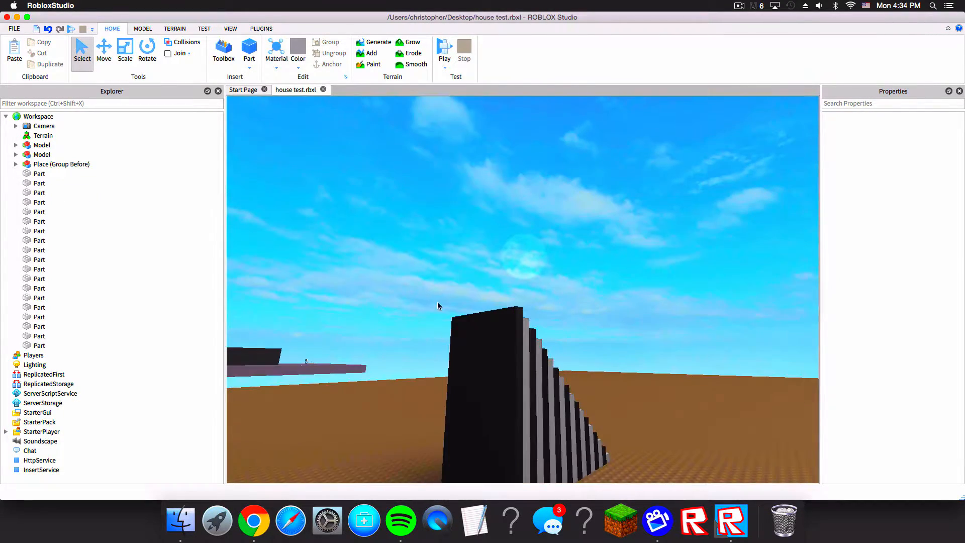
drag(503, 376, 611, 464)
key(f)
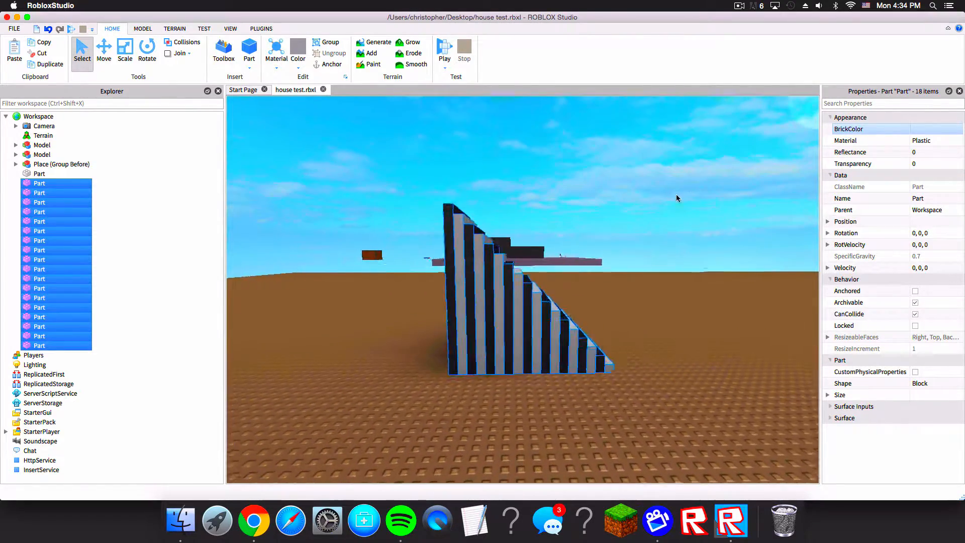
scroll(677, 198, up, 3)
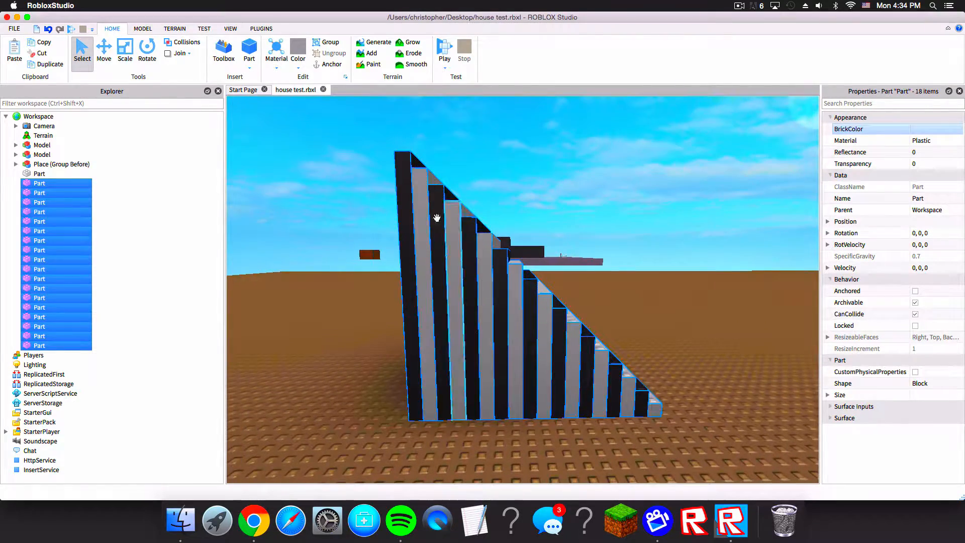
click(917, 129)
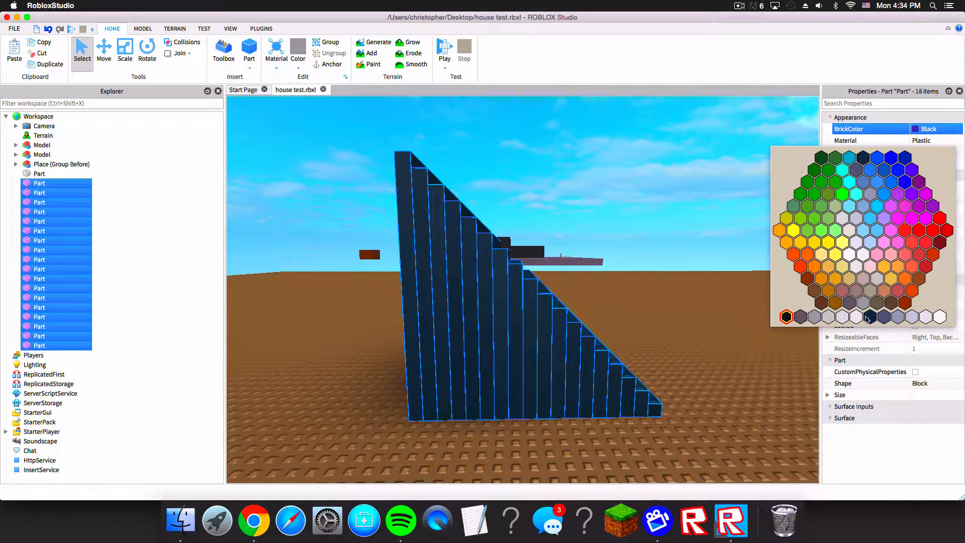
click(870, 319)
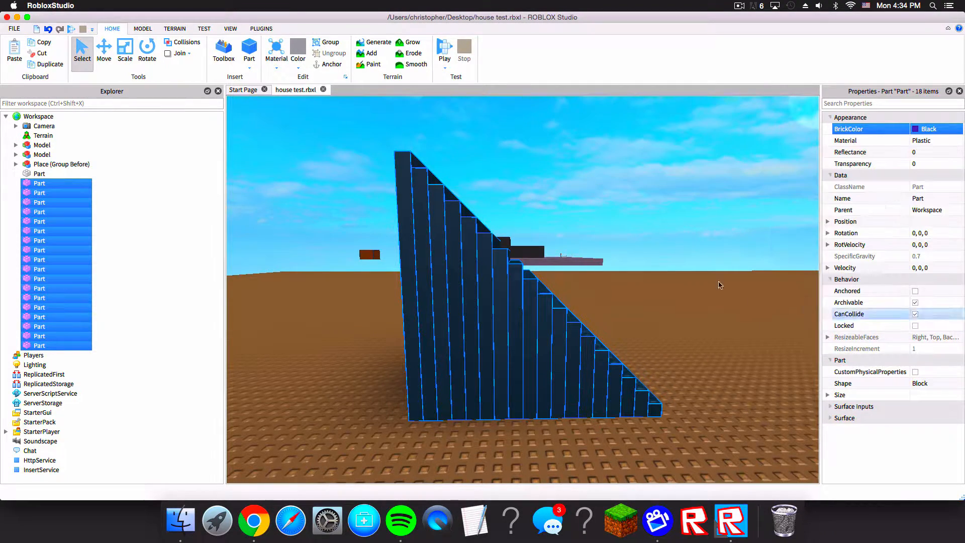
Step: Undo the color change and set all selected stripes' BrickColor to Really black
click(678, 213)
right_drag(679, 213, 657, 258)
key(super+z)
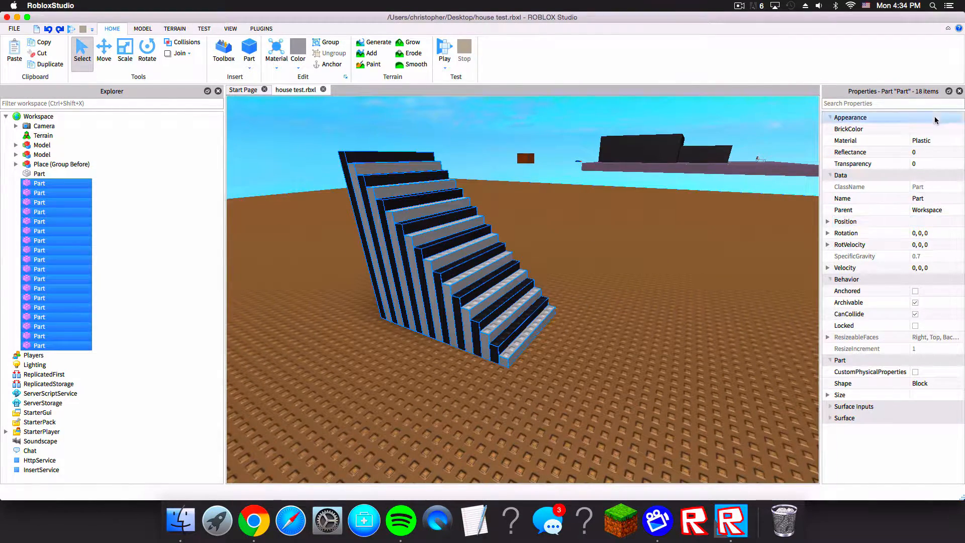
click(935, 128)
click(786, 316)
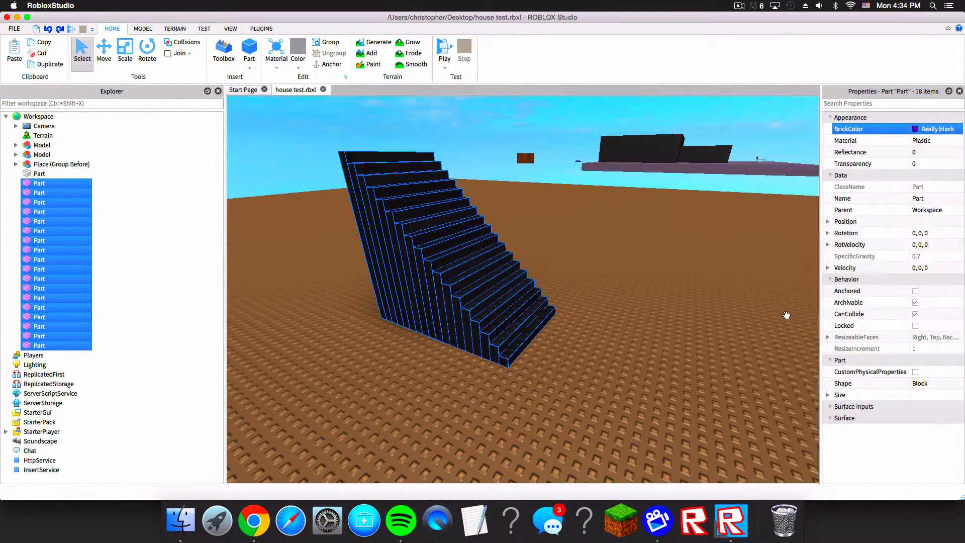
Step: Select the whole black staircase and duplicate it
click(493, 108)
right_drag(493, 108, 559, 214)
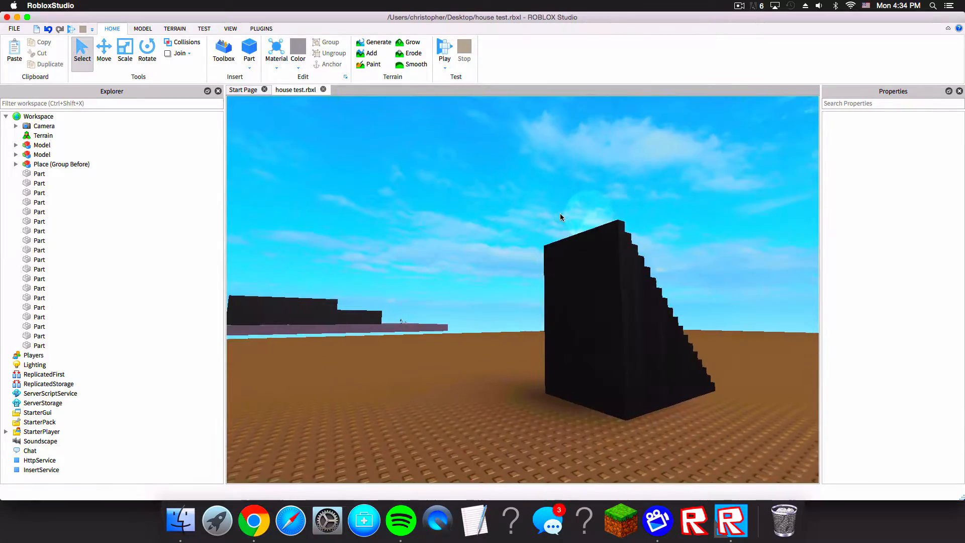
drag(559, 213, 703, 393)
right_drag(714, 336, 533, 227)
key(s)
key(super+d)
Step: Reopen Building Tools by F3X and move the duplicate staircase 11 studs sideways next to the original
click(264, 28)
click(312, 55)
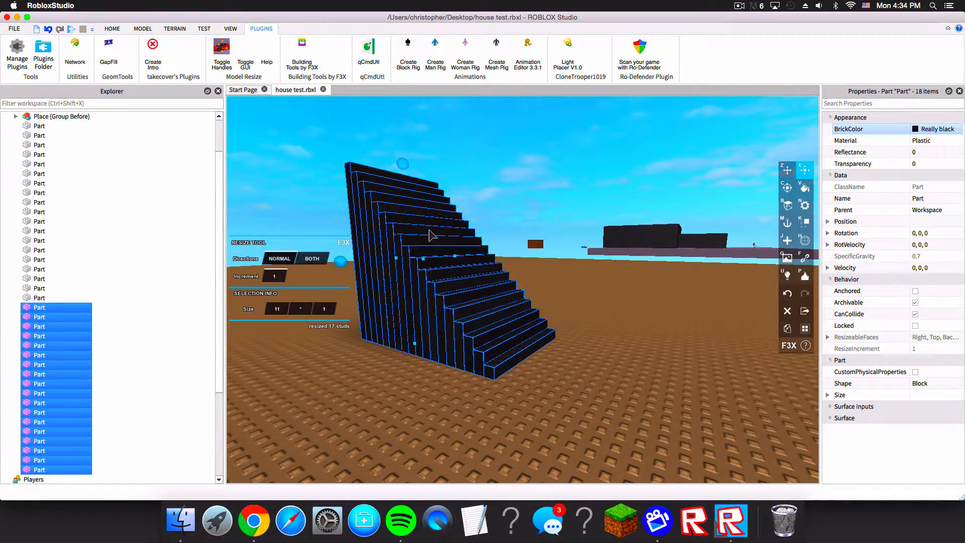
right_drag(463, 235, 462, 235)
key(z)
drag(521, 174, 532, 175)
right_drag(534, 177, 676, 244)
drag(651, 229, 547, 219)
right_drag(552, 219, 566, 216)
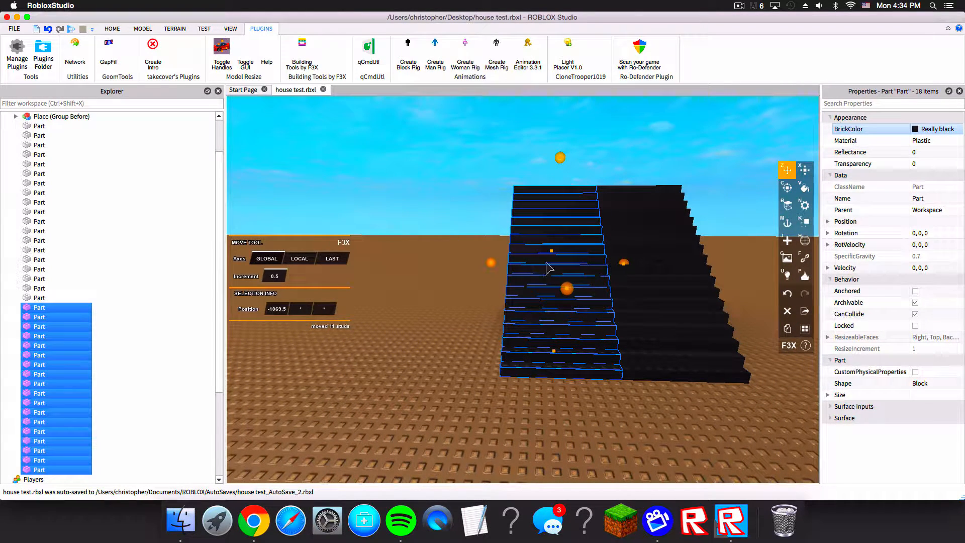
Step: Shrink the duplicate staircase's stripes with the F3X Resize tool into a narrow strip along the staircase side
click(137, 30)
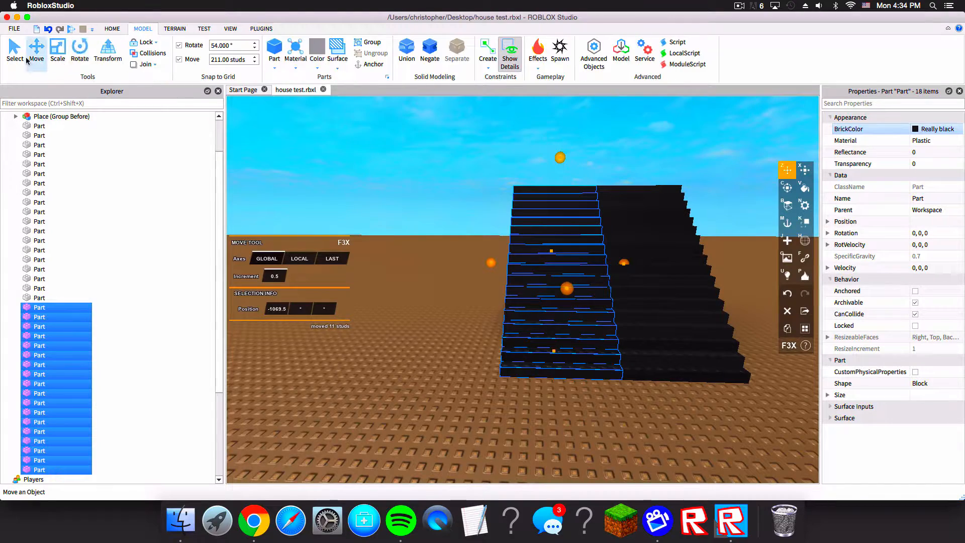
key(w)
right_drag(686, 214, 679, 218)
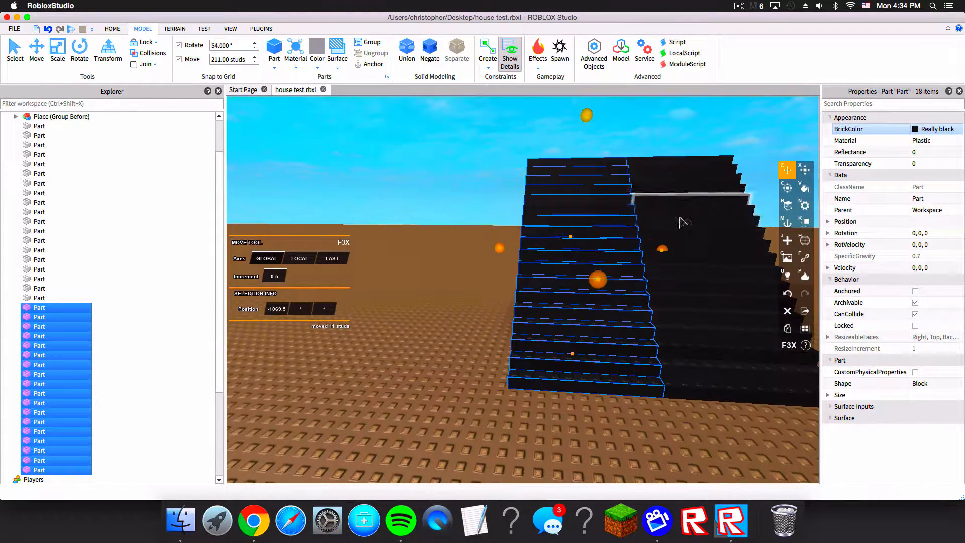
key(x)
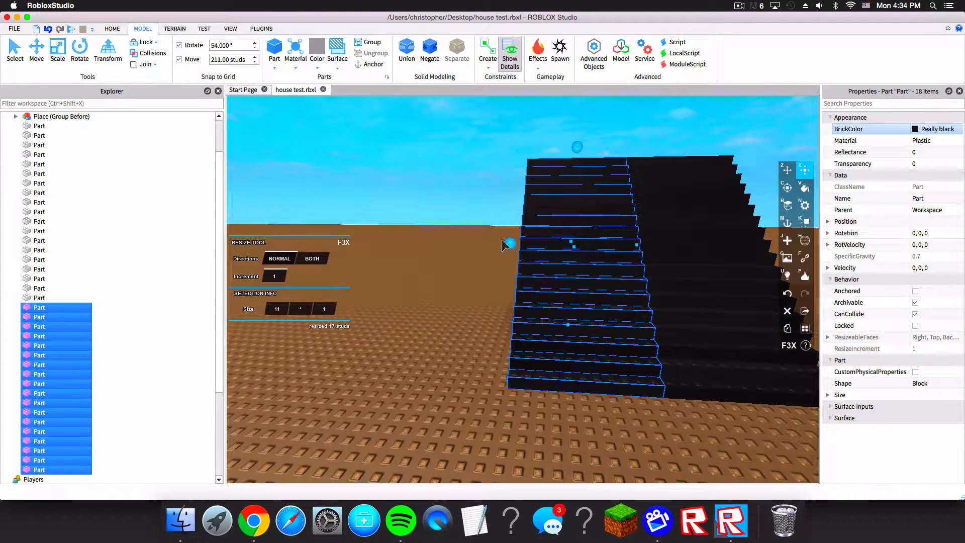
drag(511, 249, 656, 263)
key(s)
key(d)
key(w)
key(s)
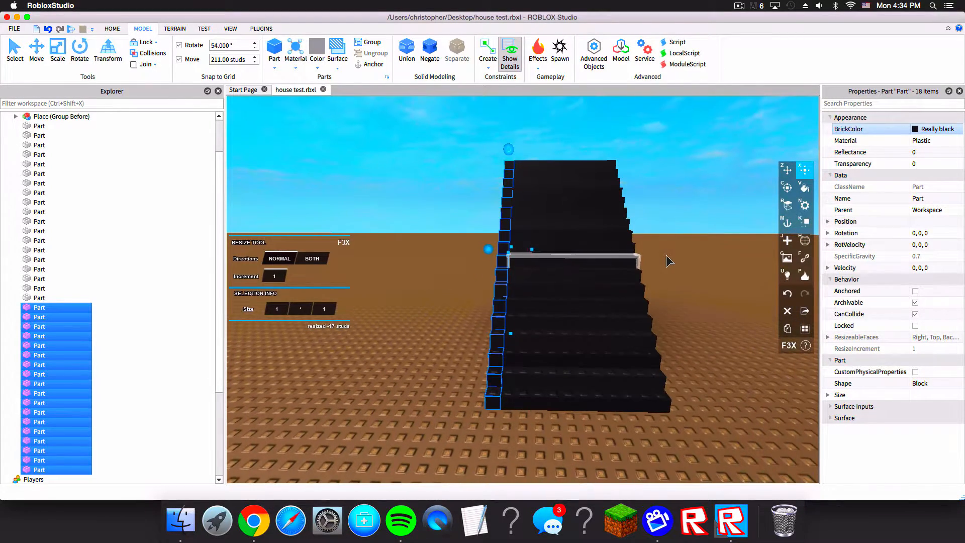
Step: Move the narrowed stripes 12 studs against the side of the original staircase
key(z)
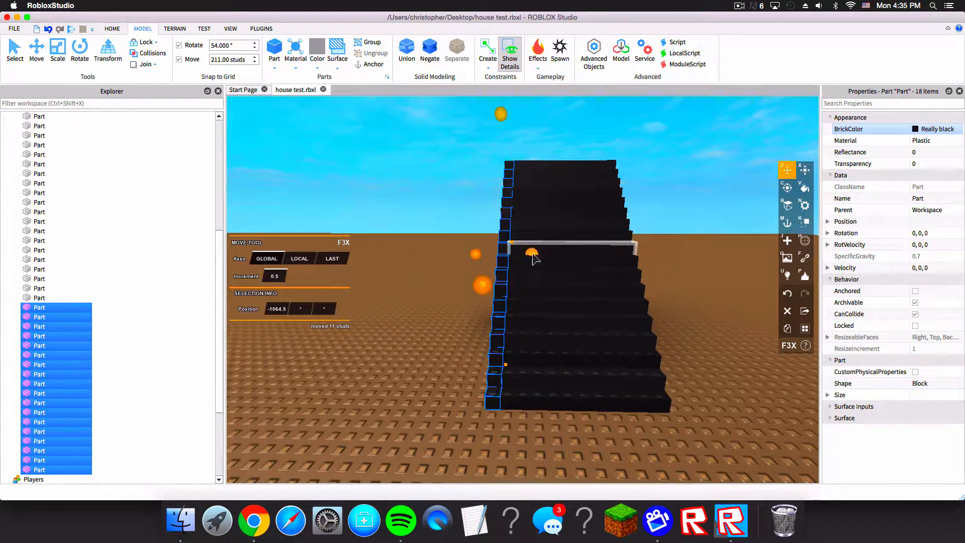
drag(533, 255, 599, 291)
key(d)
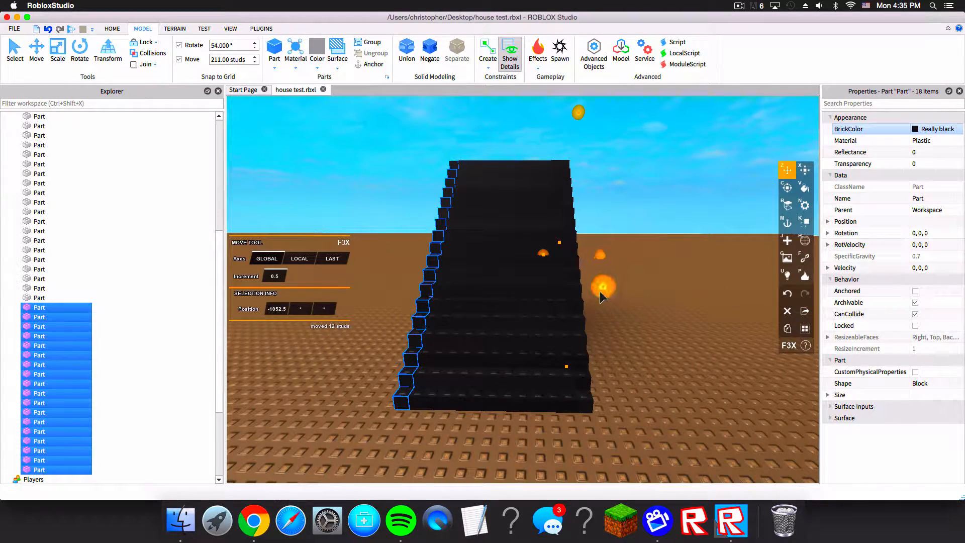
click(646, 185)
key(w)
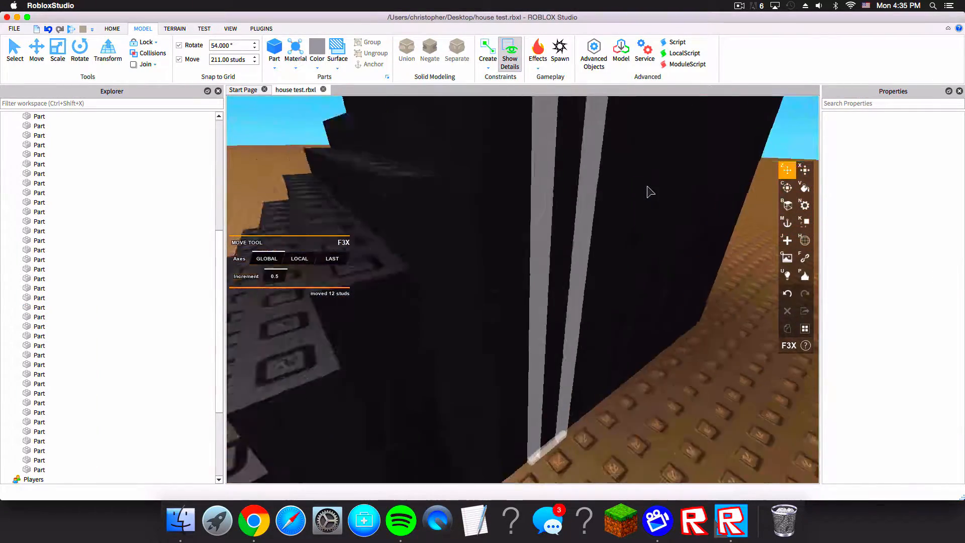
key(s)
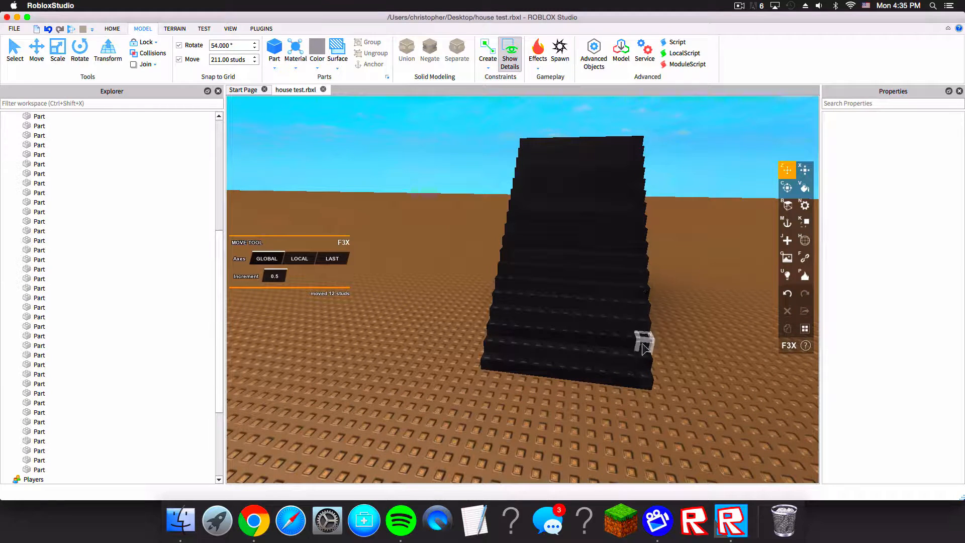
Step: Undo the recent resize and move of the duplicate stripes
key(super+z)
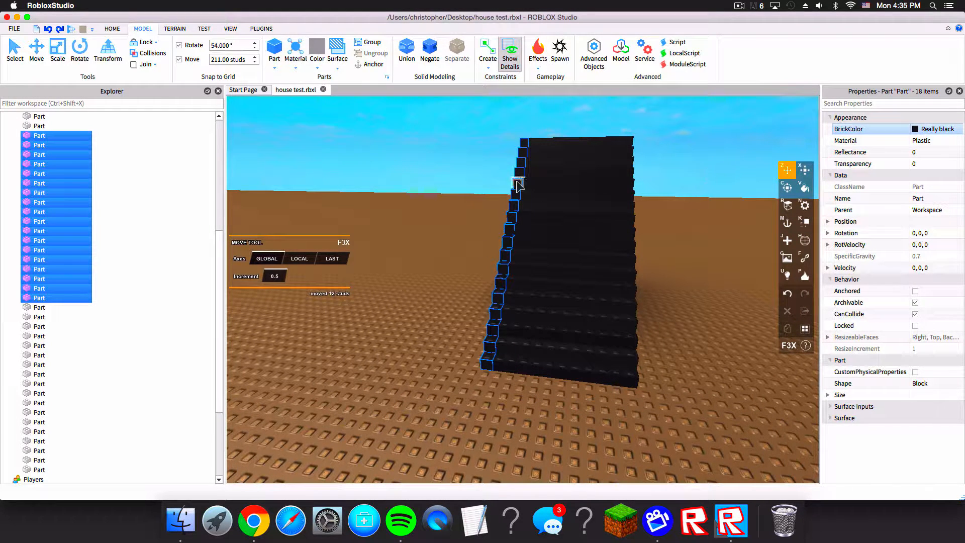
click(509, 250)
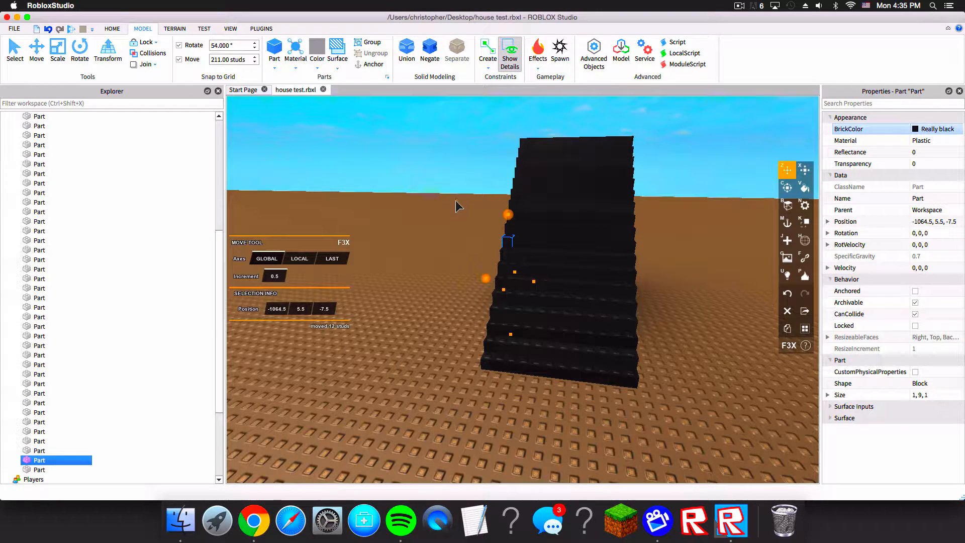
click(480, 162)
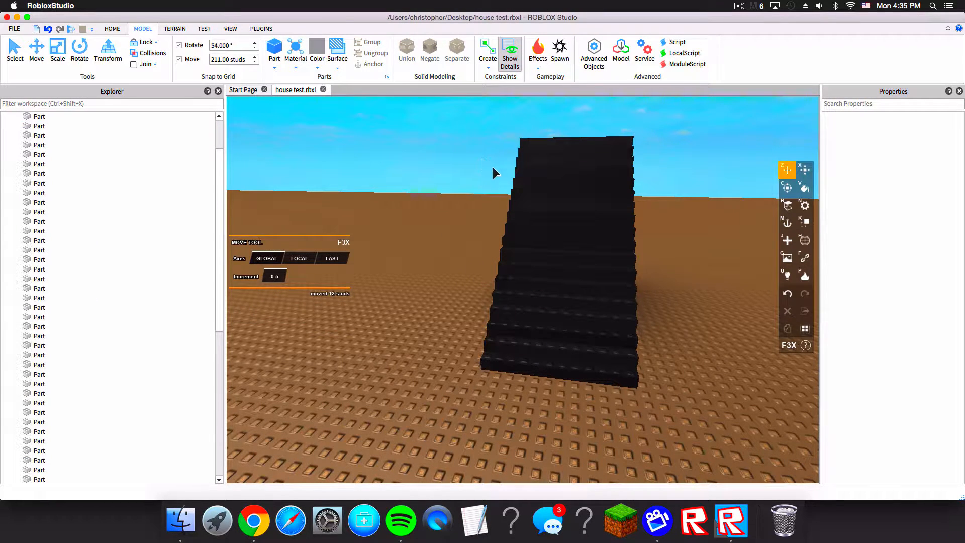
key(super+z)
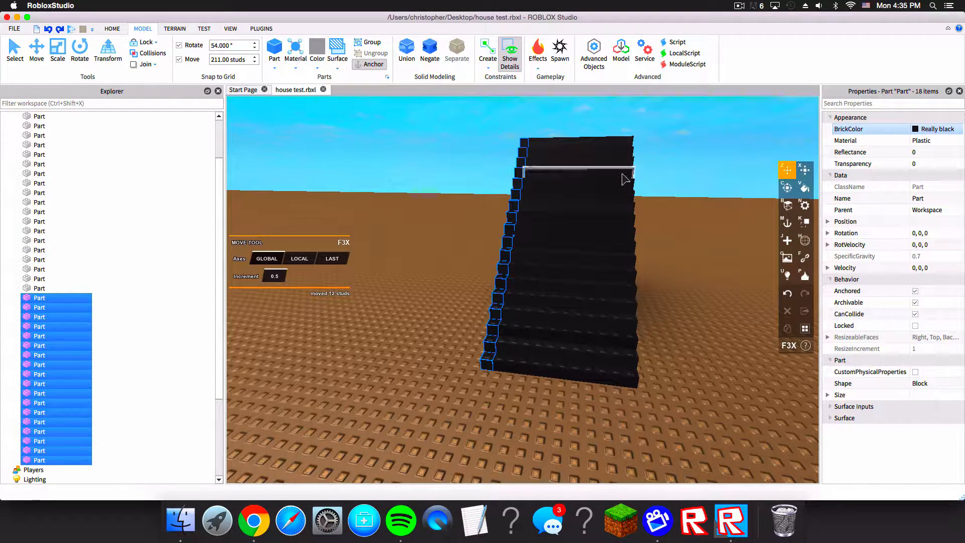
right_drag(466, 152, 475, 152)
click(693, 261)
key(s)
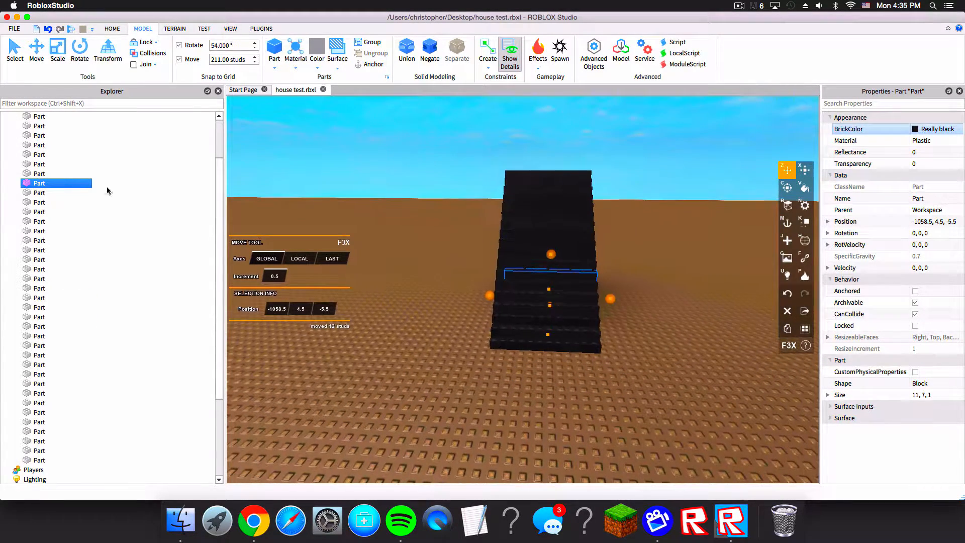
scroll(136, 220, down, 4)
key(super+z)
key(super+z)
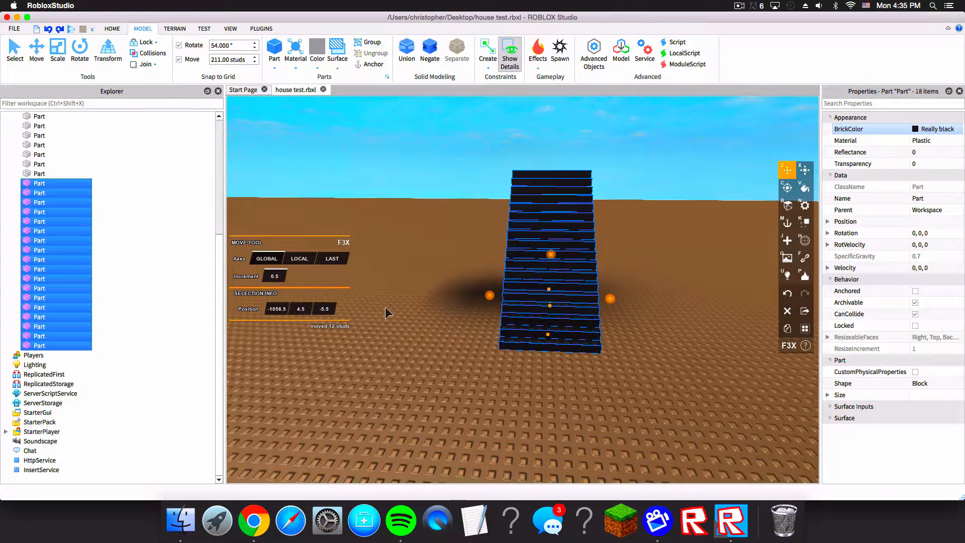
Step: Close Building Tools, box-select all 18 staircase stripes with the Select tool, and duplicate them
click(615, 257)
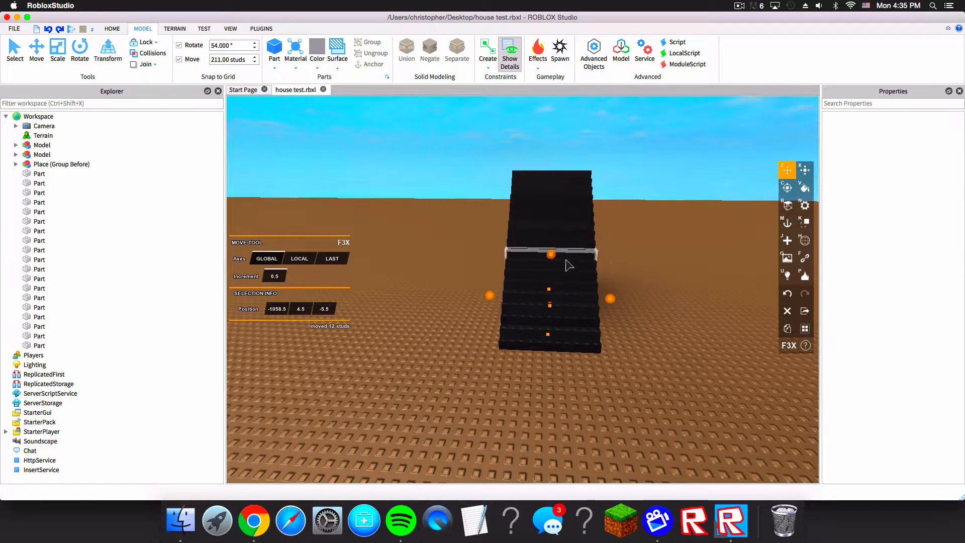
right_drag(538, 166, 357, 98)
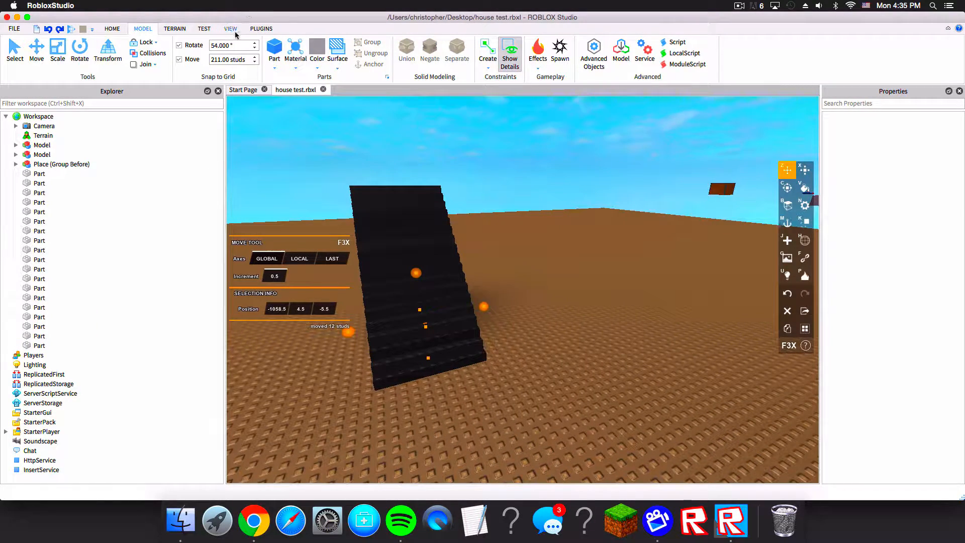
click(261, 28)
click(301, 53)
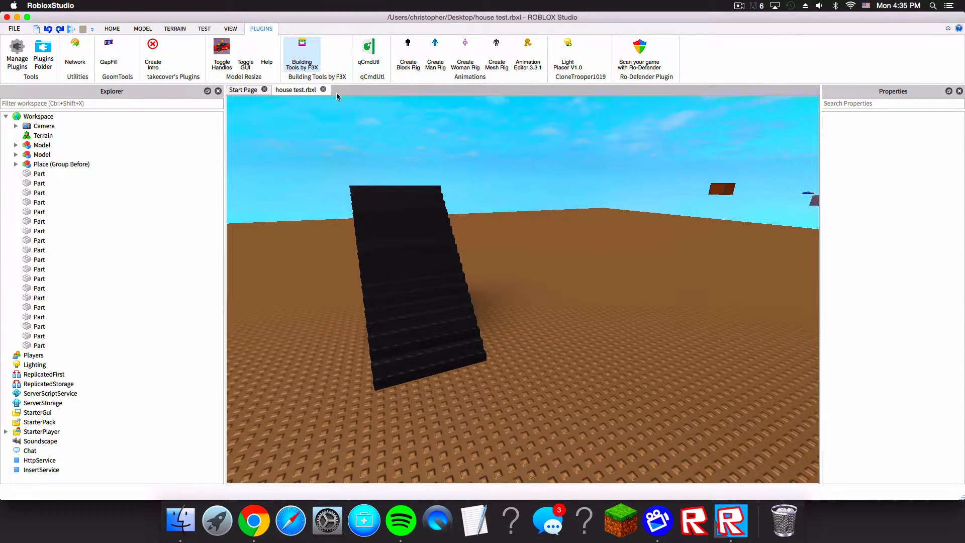
right_drag(352, 113, 409, 174)
key(w)
click(113, 32)
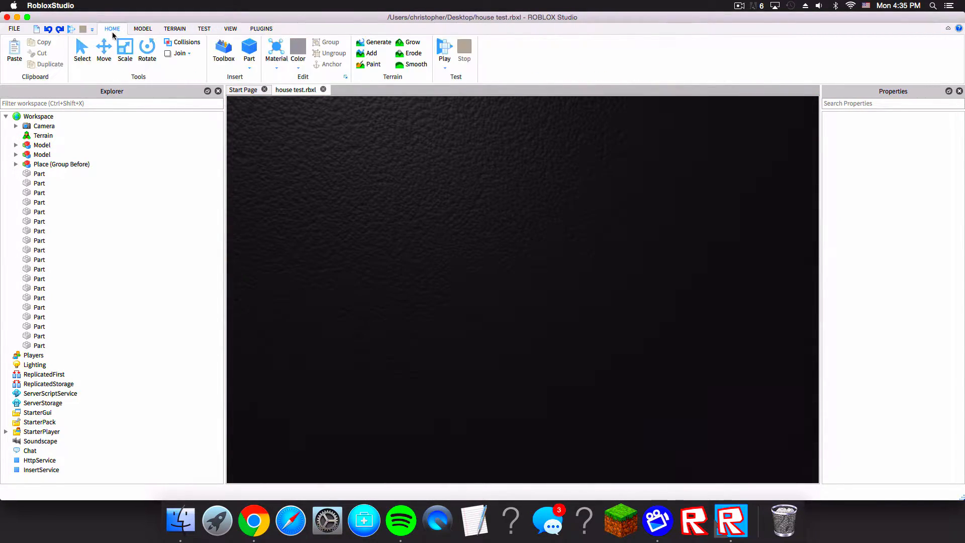
click(78, 56)
key(s)
right_drag(453, 264, 453, 263)
key(s)
drag(475, 187, 558, 327)
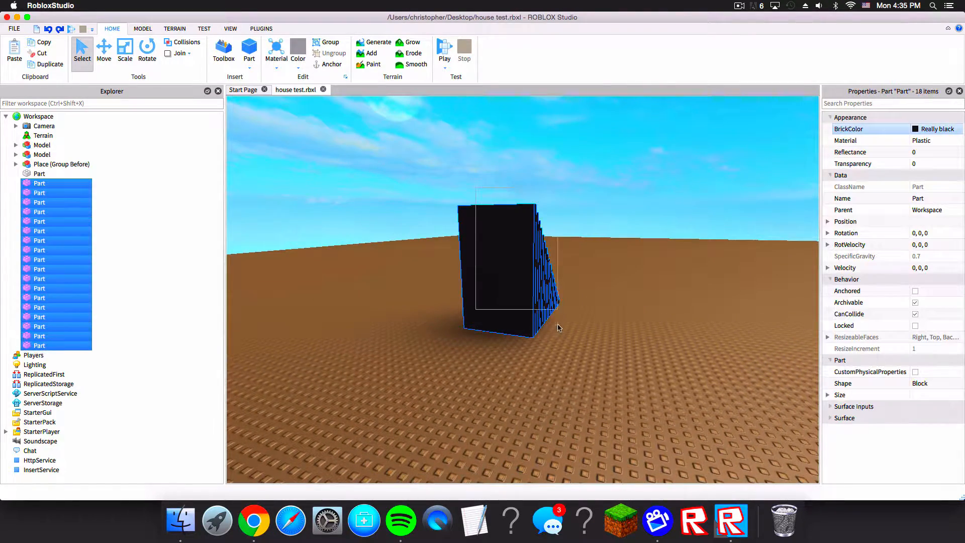
key(super+d)
Step: Reopen Building Tools by F3X and move the duplicated stripes out beside the staircase
right_drag(564, 326, 566, 301)
key(d)
key(w)
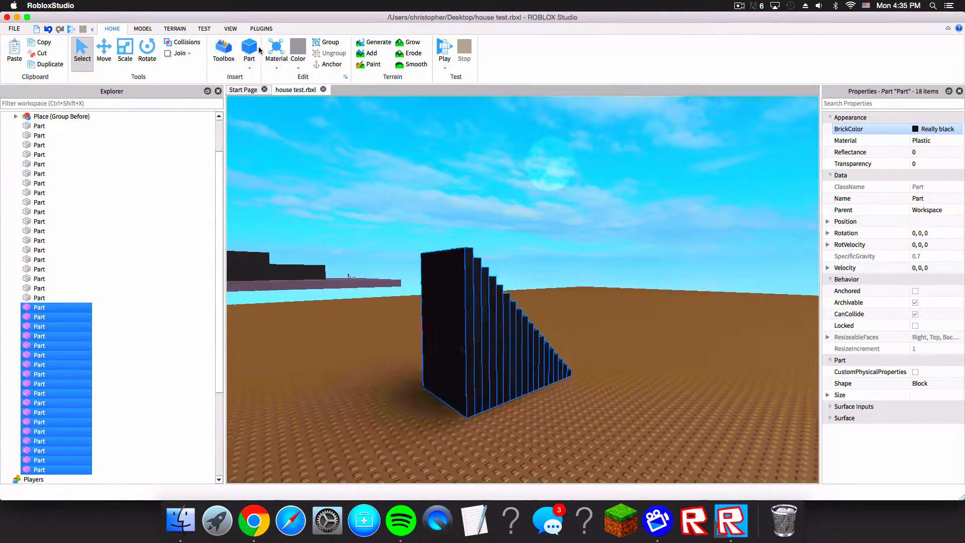
click(260, 29)
click(311, 54)
right_drag(411, 177, 411, 177)
key(s)
key(s)
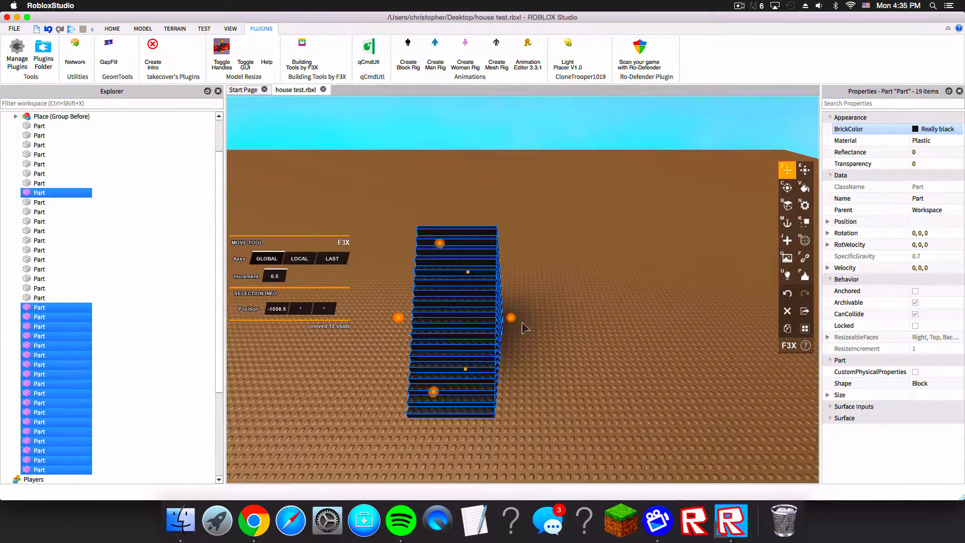
drag(512, 314, 594, 321)
right_drag(606, 322, 580, 334)
Step: Resize the duplicated stripes to 2 studs wide and move them flush against the staircase's side edge
key(x)
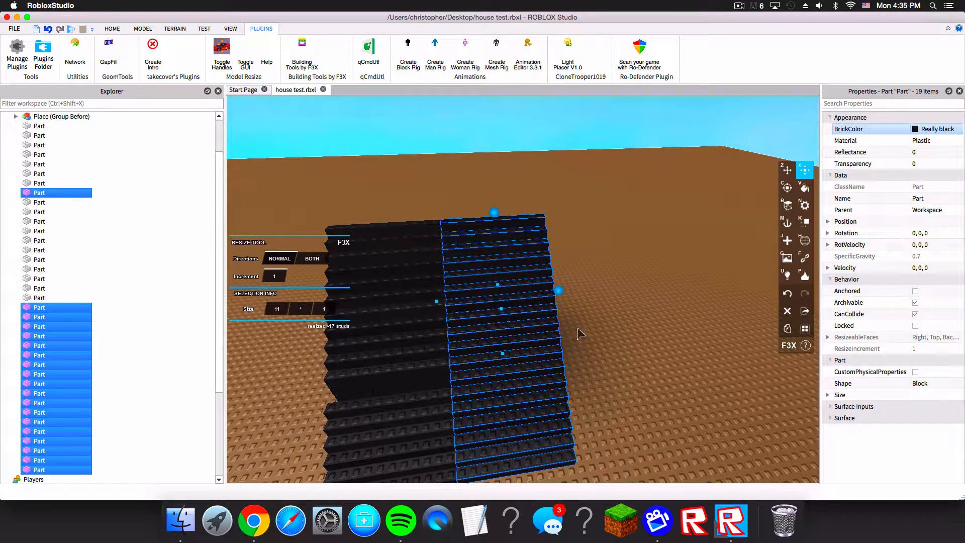
drag(562, 299, 476, 307)
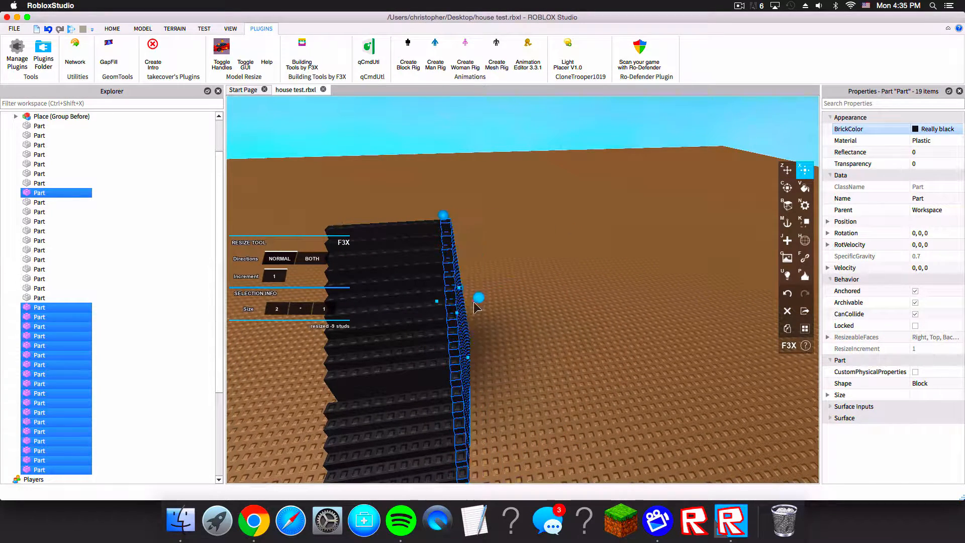
key(z)
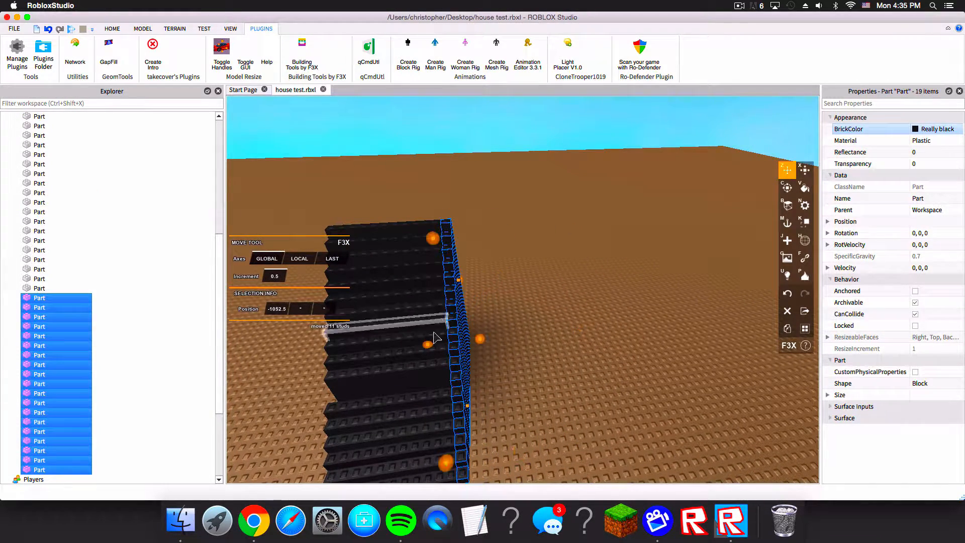
drag(435, 340, 407, 360)
key(d)
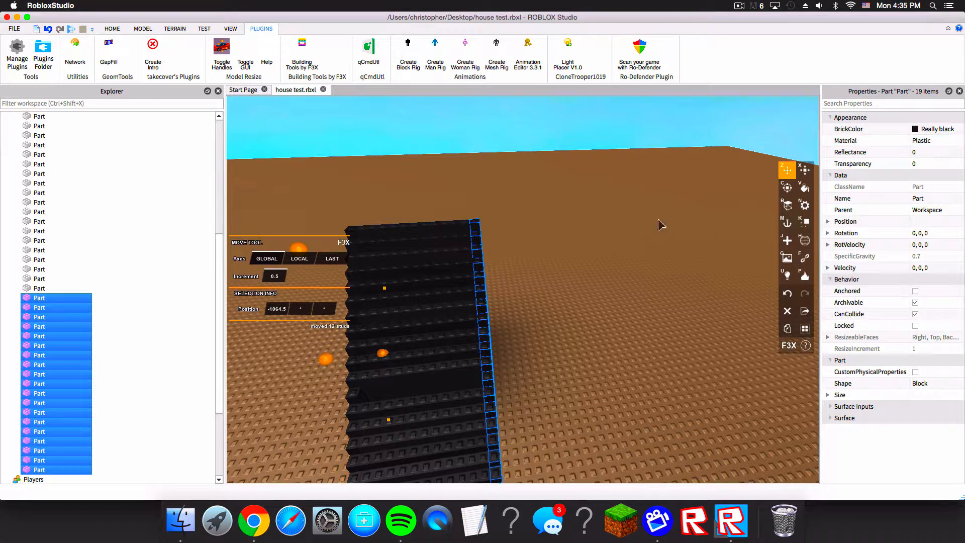
Step: Set the selected edge stripes' BrickColor to Dark blue
click(916, 132)
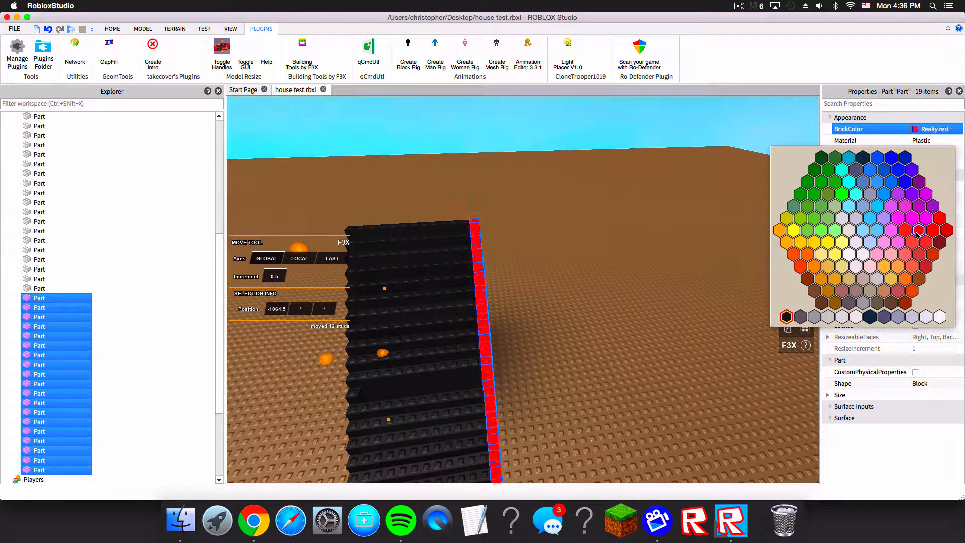
click(903, 172)
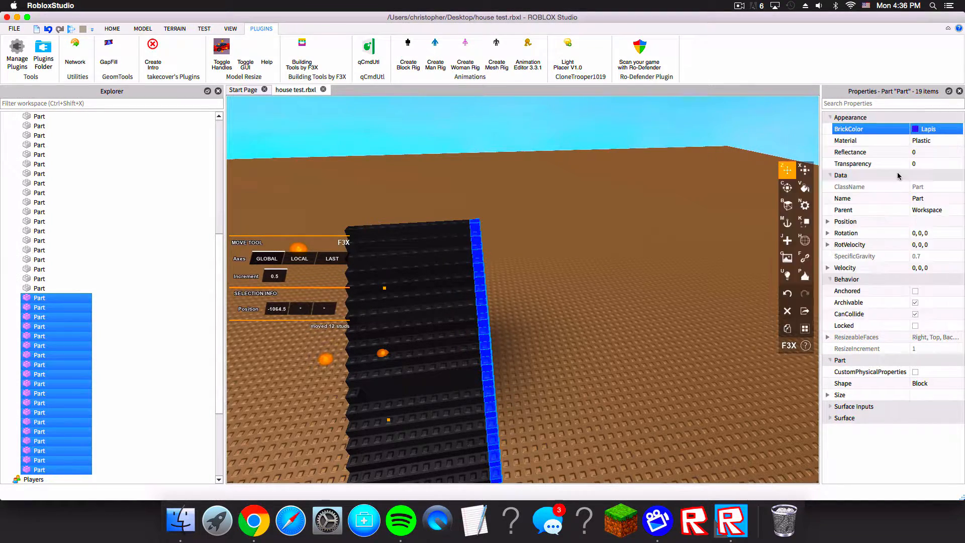
click(915, 129)
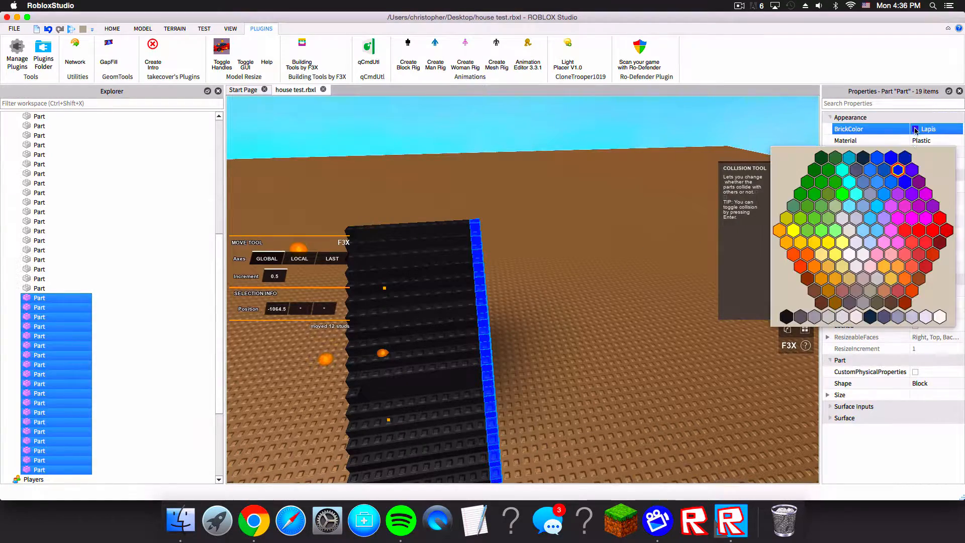
click(893, 160)
Step: Try moving the selected stripes sideways, then undo both moves
right_drag(724, 187, 468, 291)
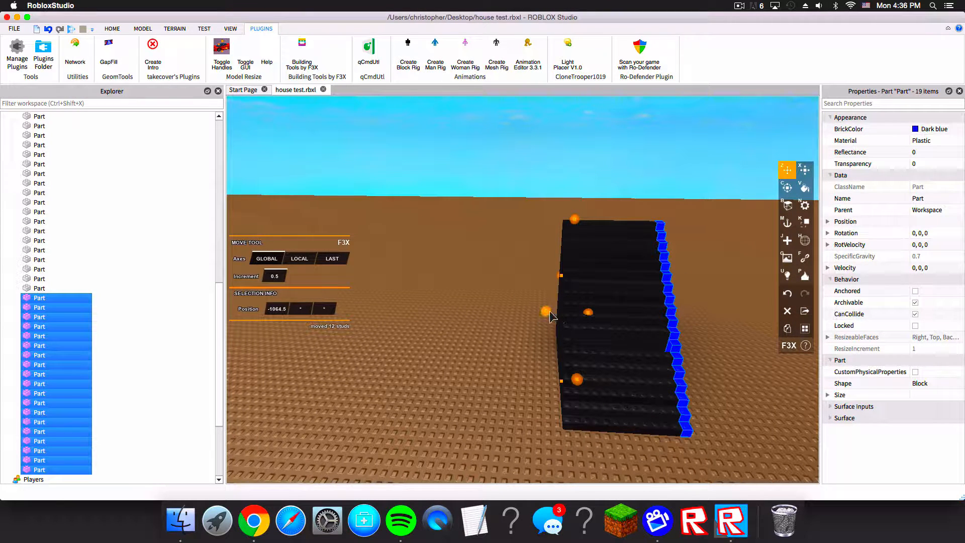
drag(546, 316, 522, 310)
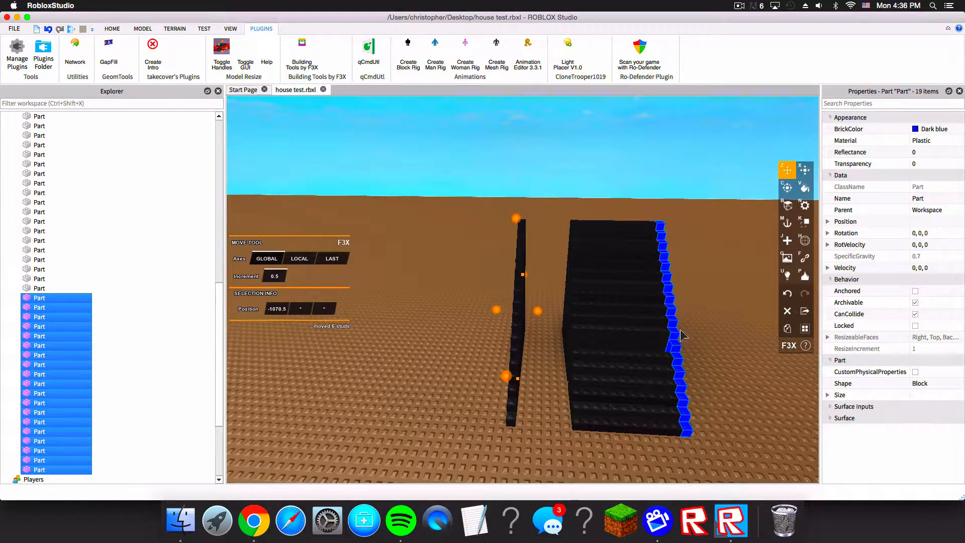
key(a)
right_drag(538, 351, 538, 321)
key(w)
key(a)
key(s)
key(s)
key(super+z)
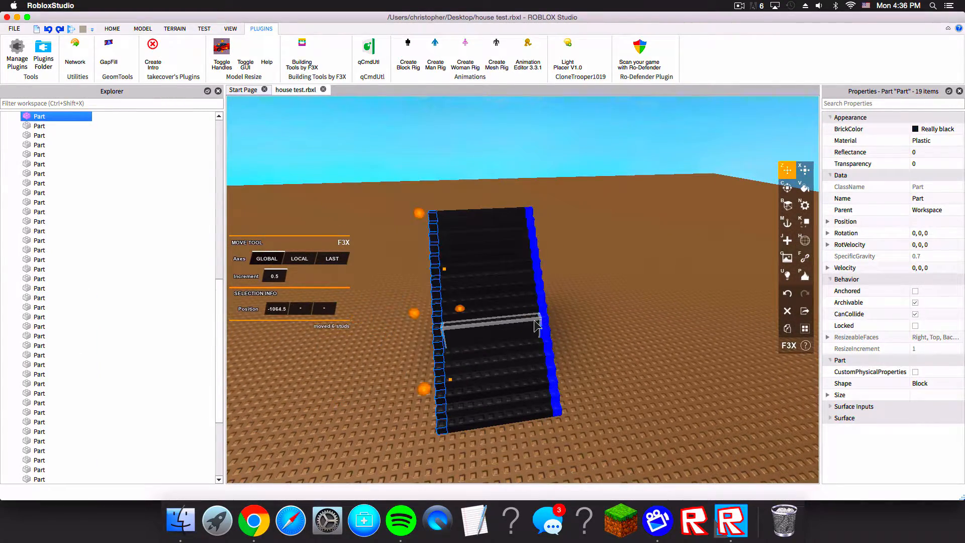
key(super+z)
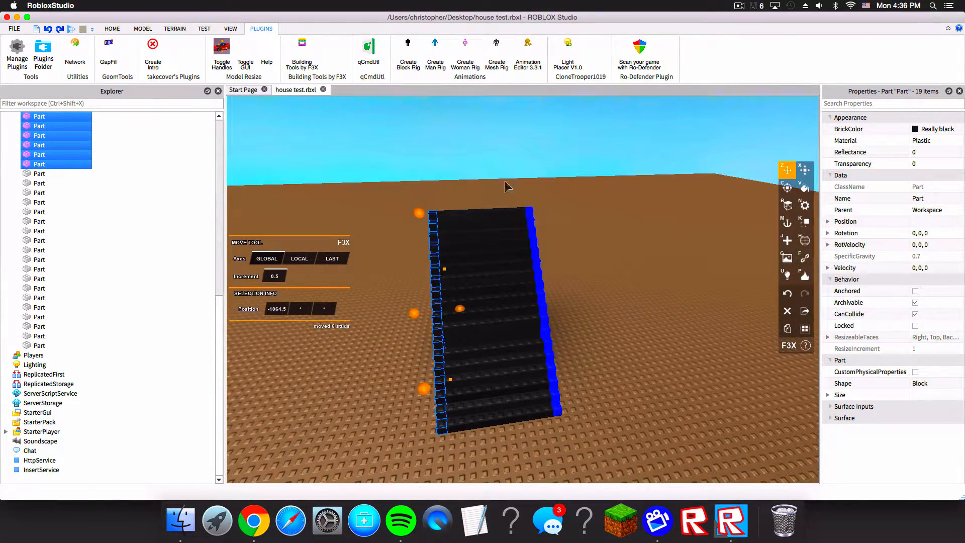
Step: Close Building Tools by F3X and switch back to the Select tool
scroll(505, 185, up, 2)
click(281, 45)
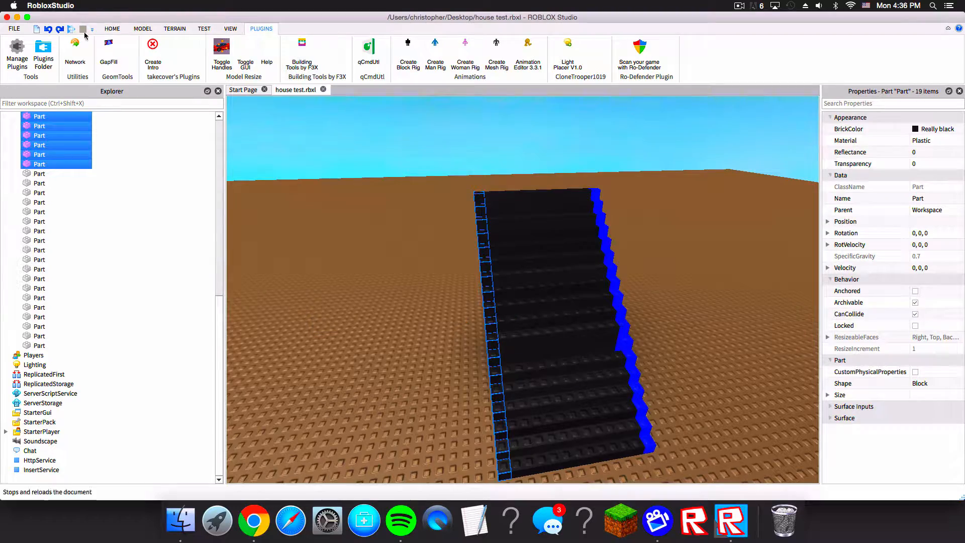
click(114, 28)
right_drag(459, 229, 459, 225)
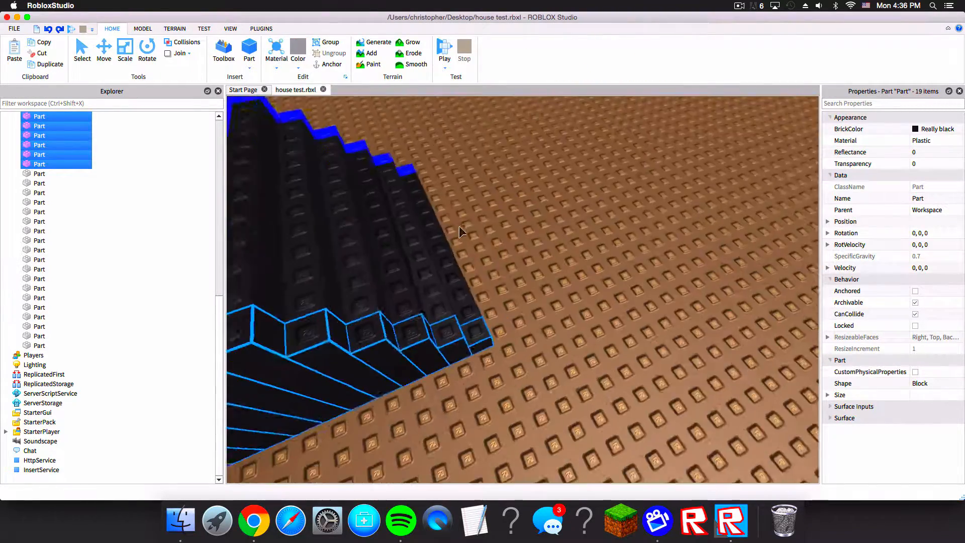
right_drag(548, 200, 548, 200)
click(82, 45)
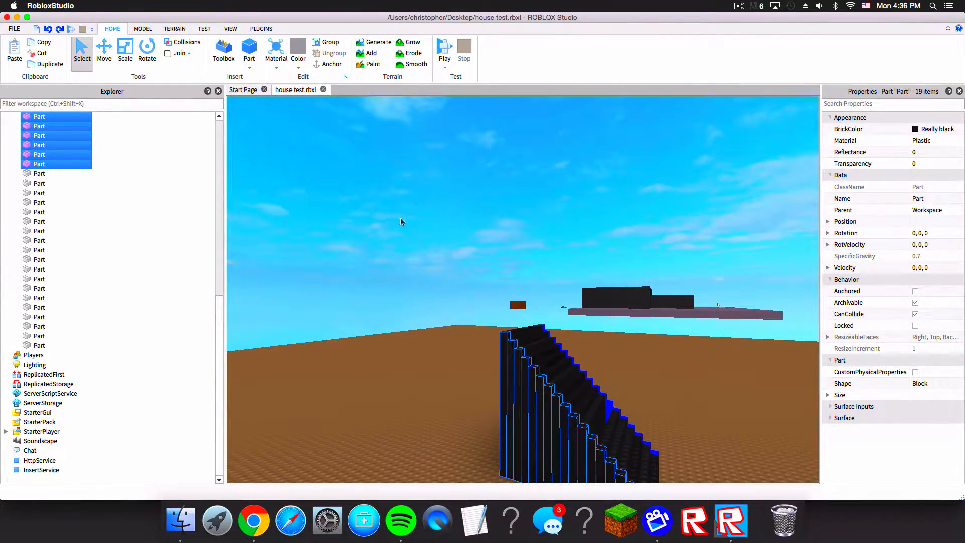
Step: Select the small stripe part beside the upper steps of the staircase
click(370, 228)
scroll(372, 226, up, 5)
scroll(445, 195, down, 5)
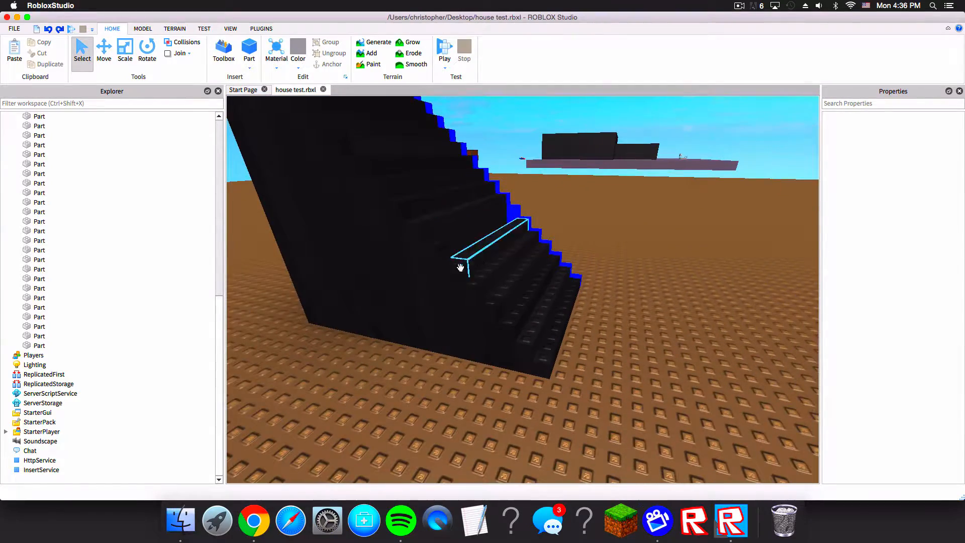
click(433, 273)
scroll(483, 299, up, 3)
right_drag(482, 300, 482, 299)
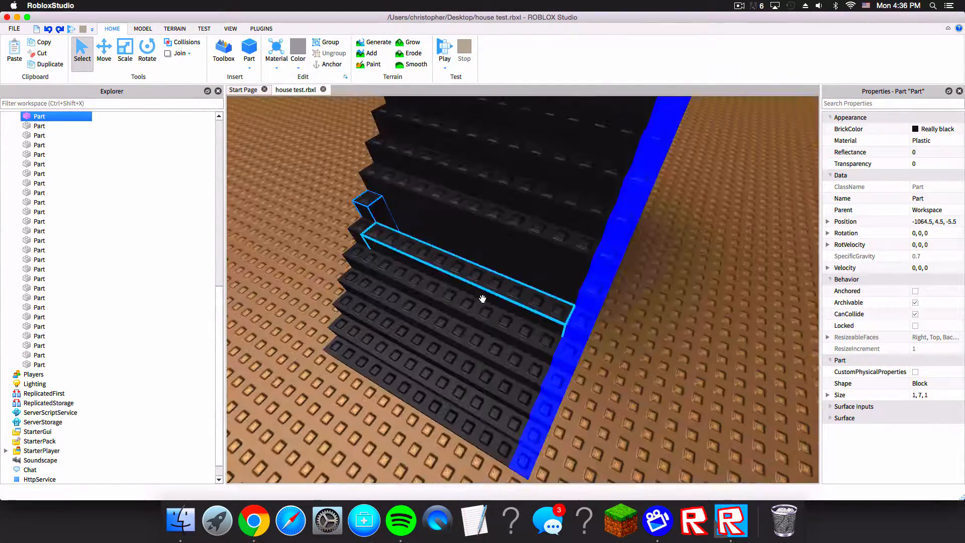
scroll(482, 299, down, 1)
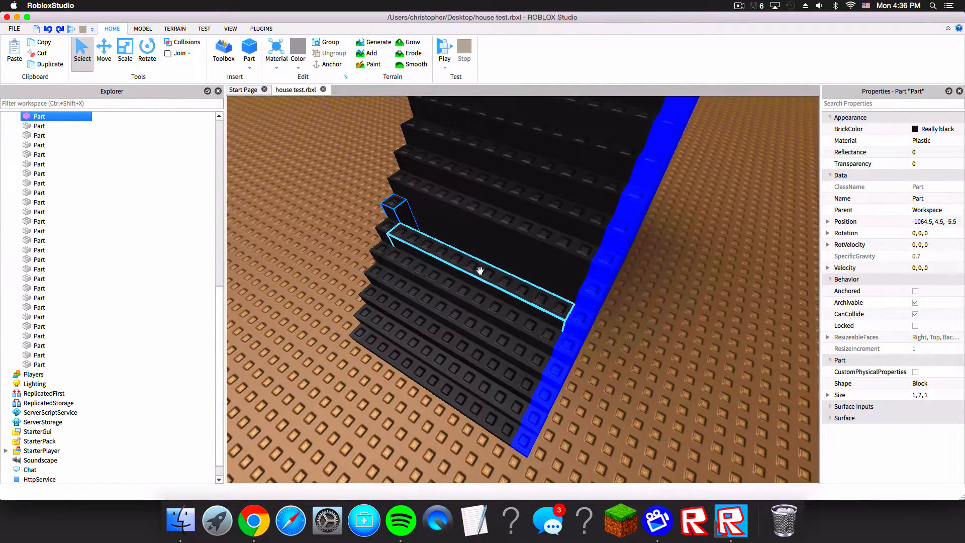
scroll(447, 209, up, 3)
right_drag(447, 209, 463, 212)
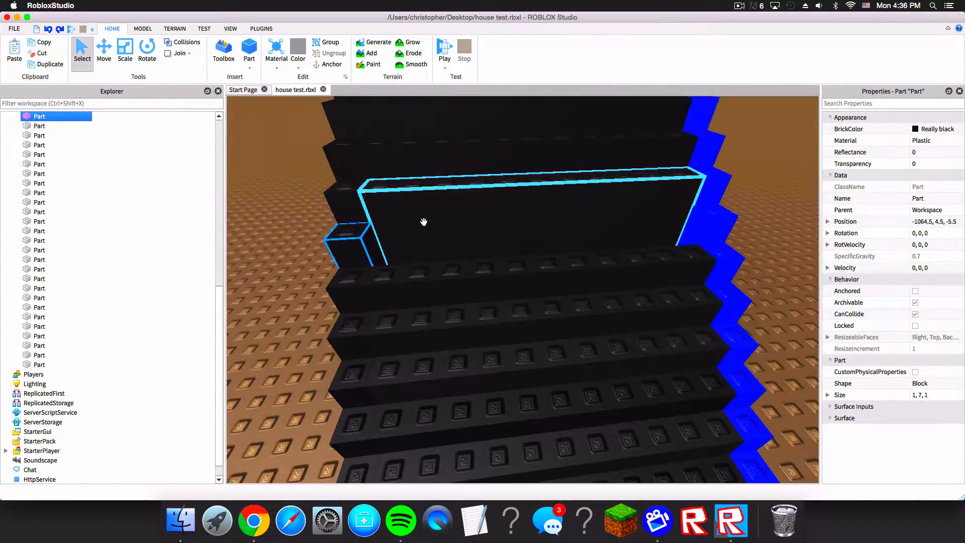
click(351, 251)
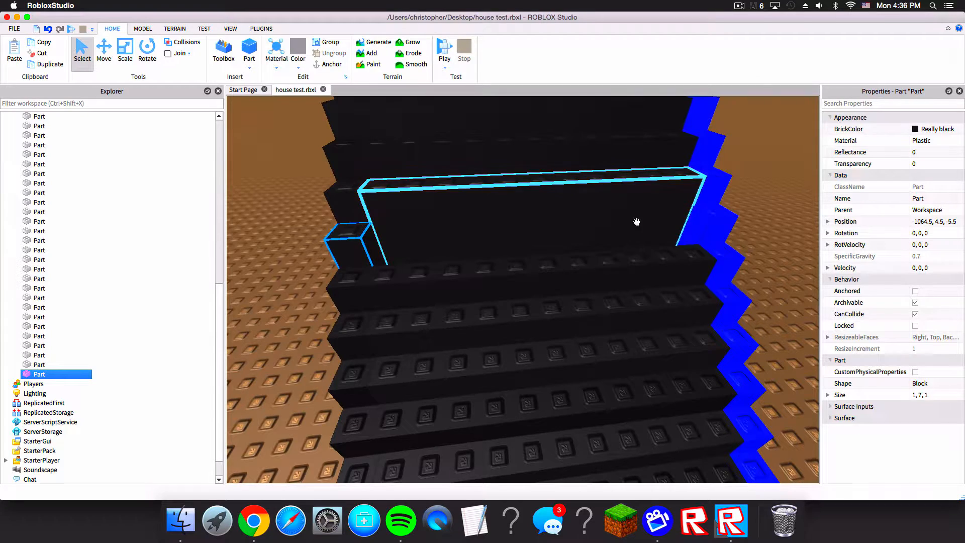
Step: Open Building Tools by F3X and set the BrickColor of the new part and the edge stripes to Dark blue
click(261, 28)
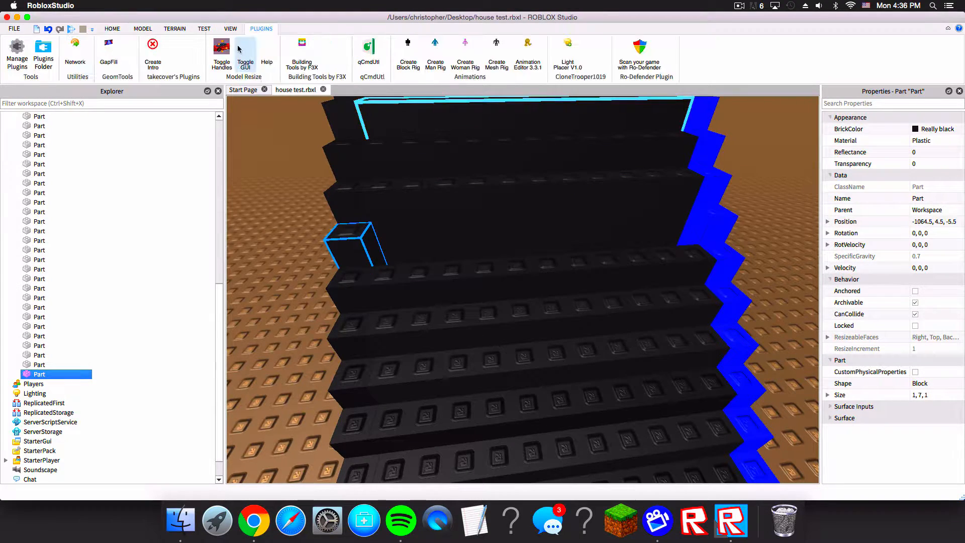
click(302, 50)
right_drag(409, 230, 387, 173)
scroll(387, 174, down, 5)
click(804, 189)
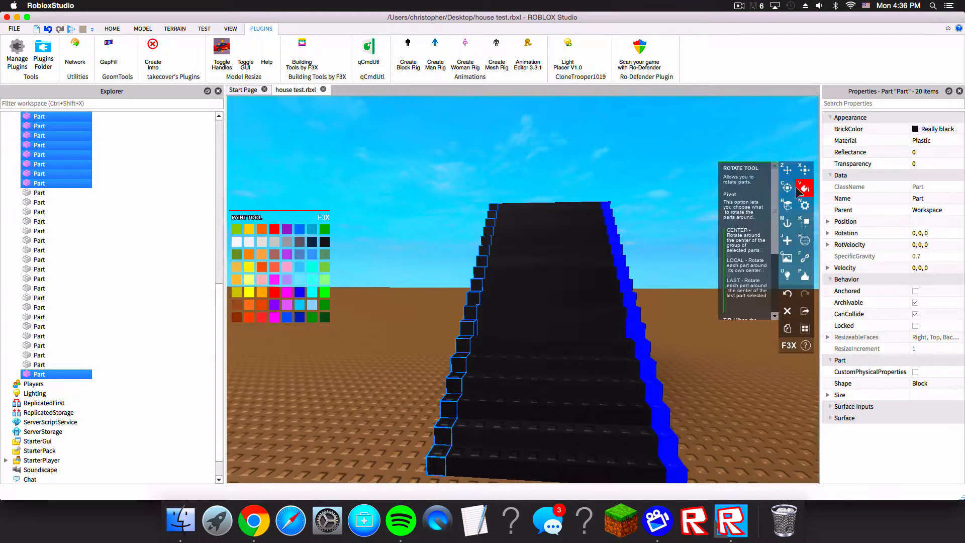
click(877, 128)
click(905, 159)
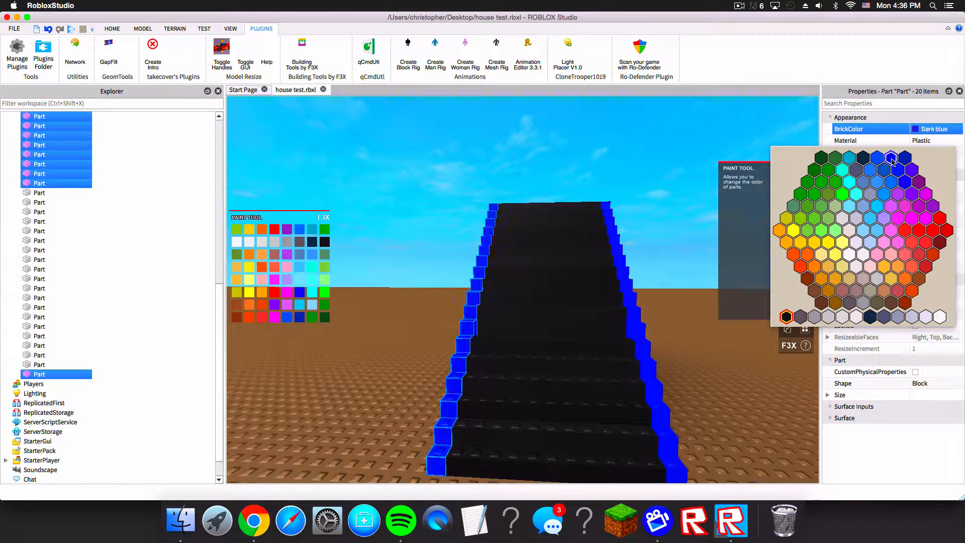
click(891, 161)
Step: Move the new part onto the upper step, stretch it to 11 studs across the staircase, and color it black
scroll(642, 219, up, 5)
right_drag(642, 220, 635, 232)
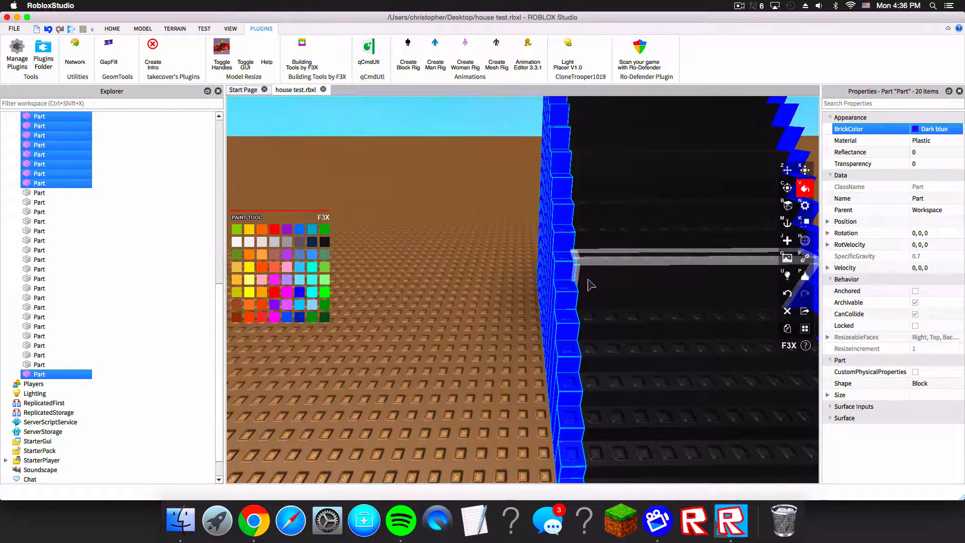
click(788, 169)
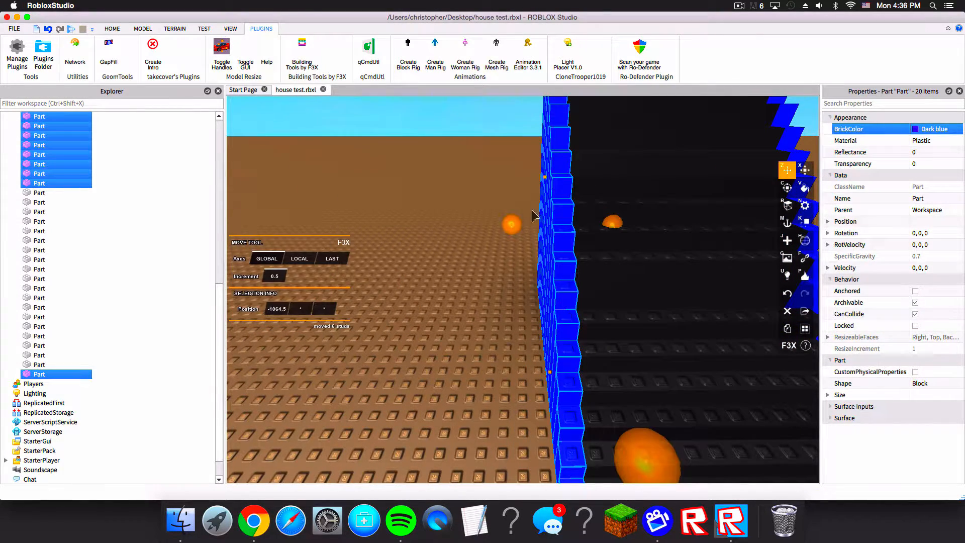
click(567, 292)
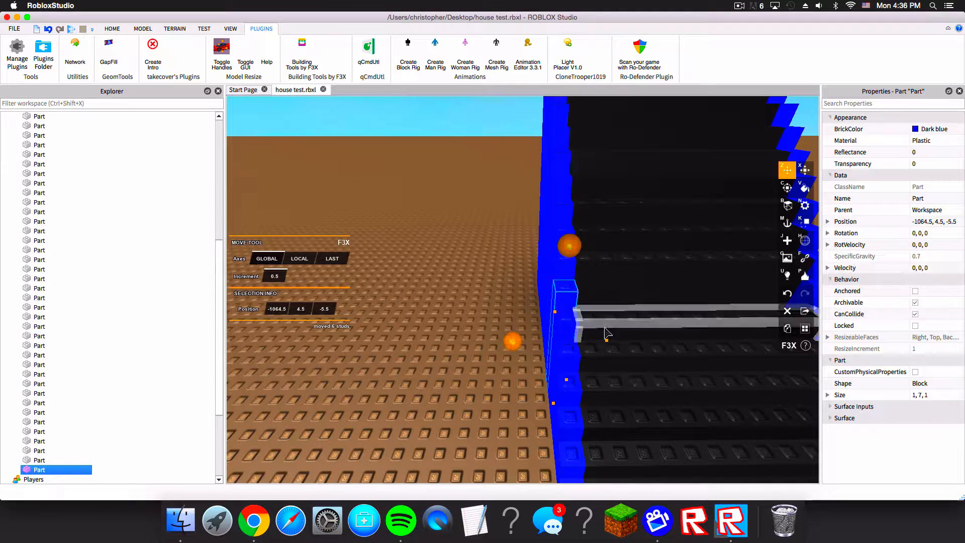
key(d)
drag(607, 339, 561, 331)
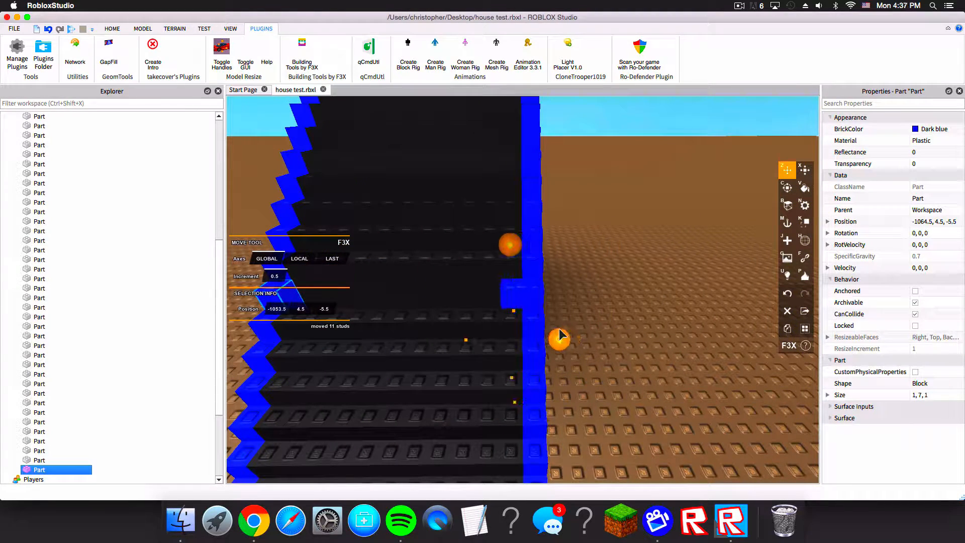
key(x)
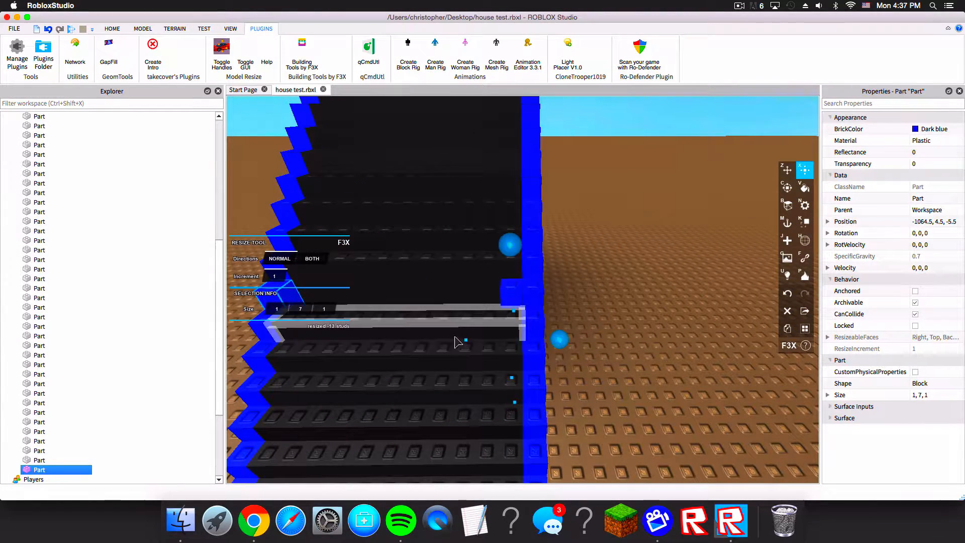
drag(466, 340, 431, 346)
key(a)
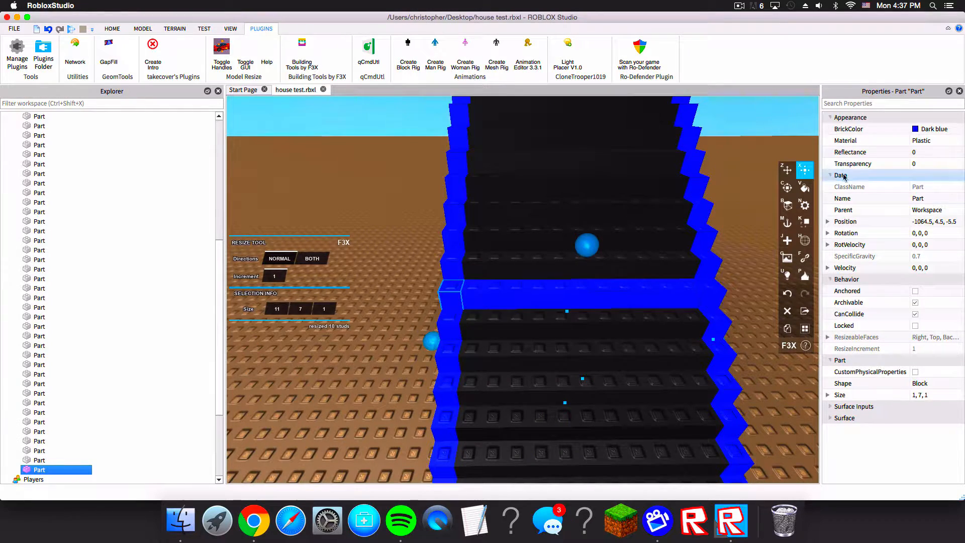
click(923, 129)
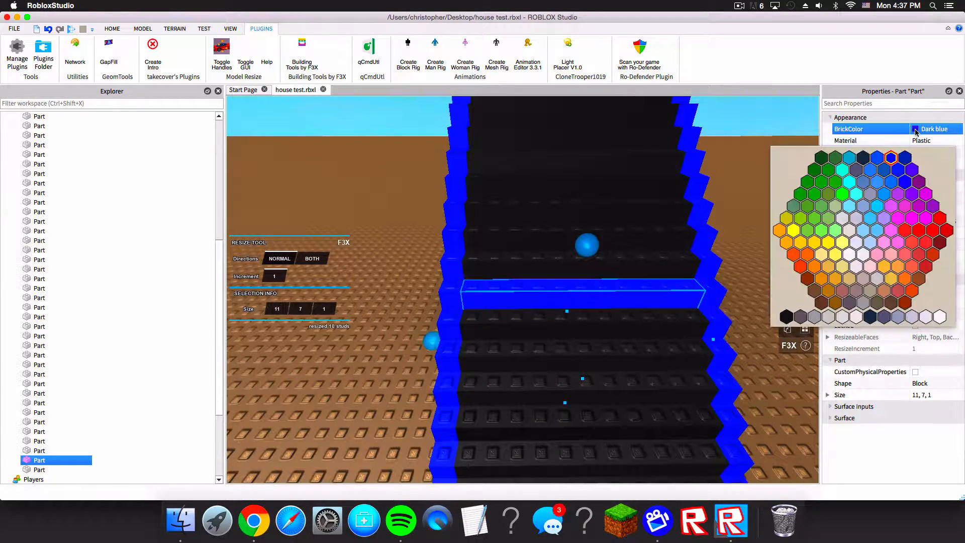
click(784, 318)
Step: Fly around the staircase to inspect it from several angles
key(s)
right_drag(582, 265, 621, 182)
key(a)
key(s)
key(d)
click(620, 177)
key(a)
key(w)
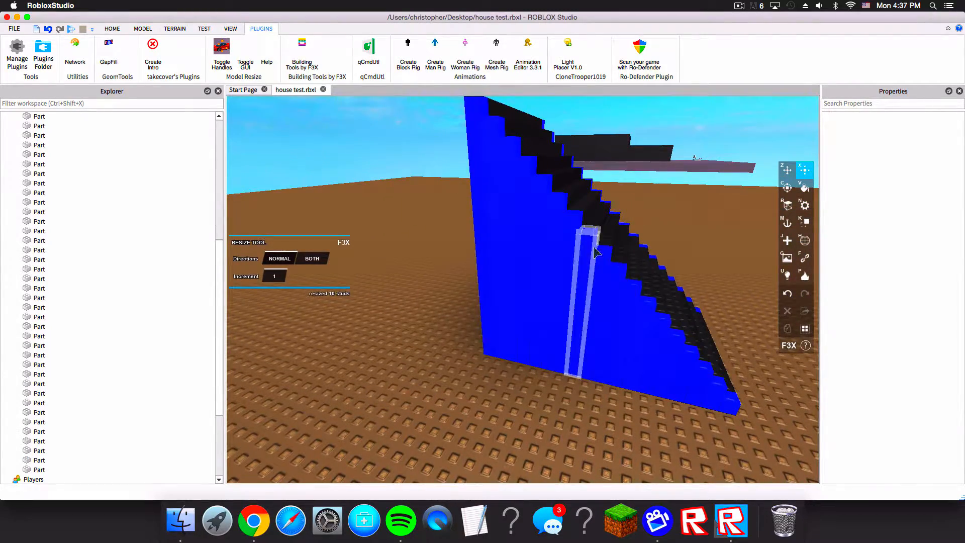
key(d)
right_drag(601, 248, 601, 340)
key(s)
key(a)
key(w)
key(s)
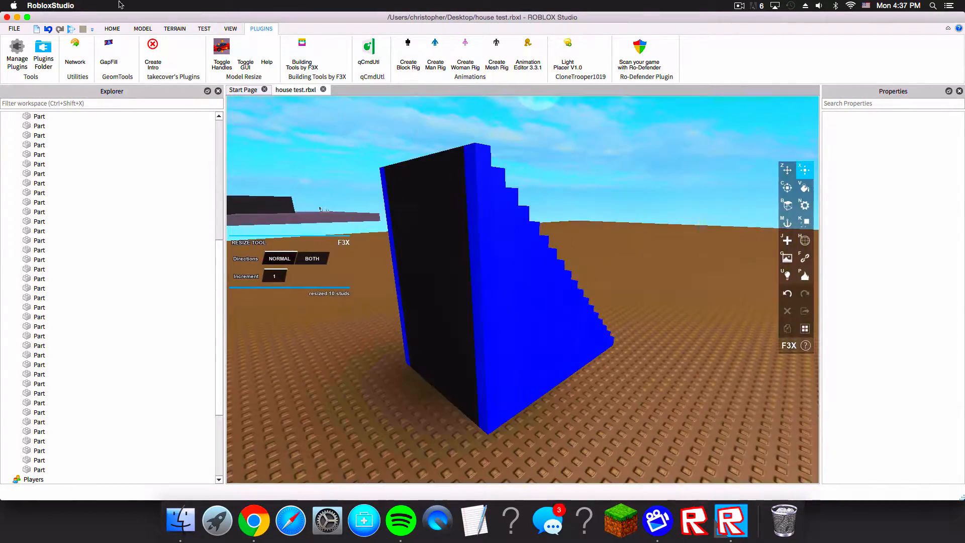
key(s)
key(w)
right_drag(539, 158, 538, 158)
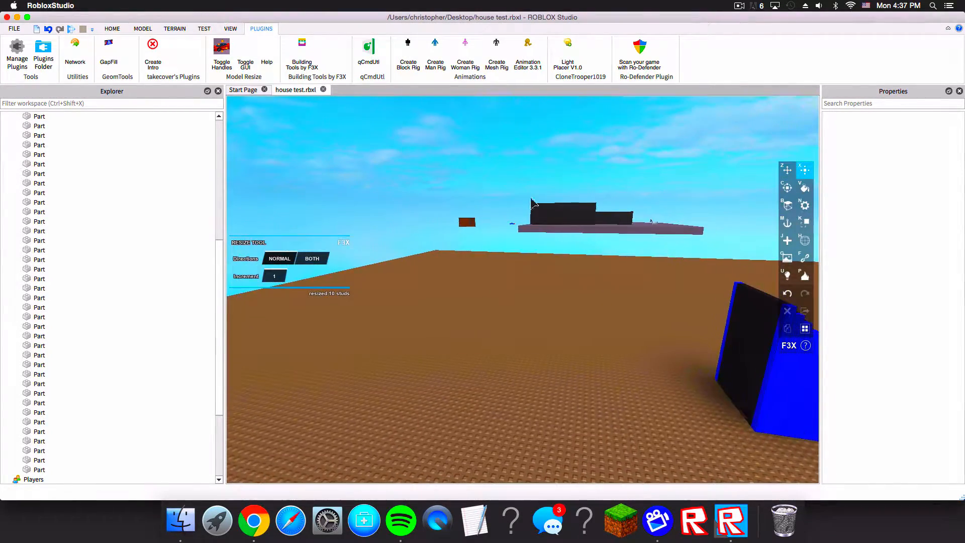
key(s)
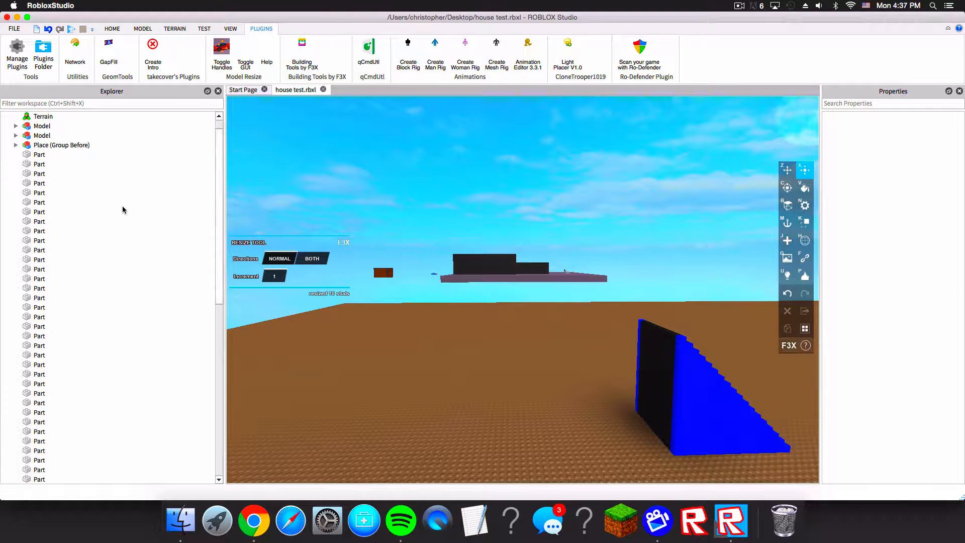
Step: Disable the four SpawnLocations inside the Main floor model of Place (Group Before)
click(16, 145)
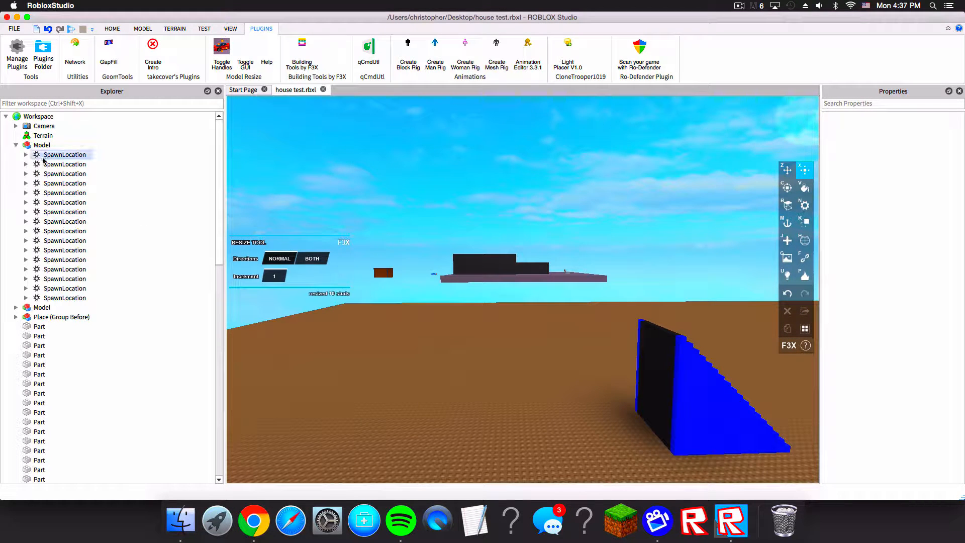
drag(103, 149, 59, 283)
click(15, 145)
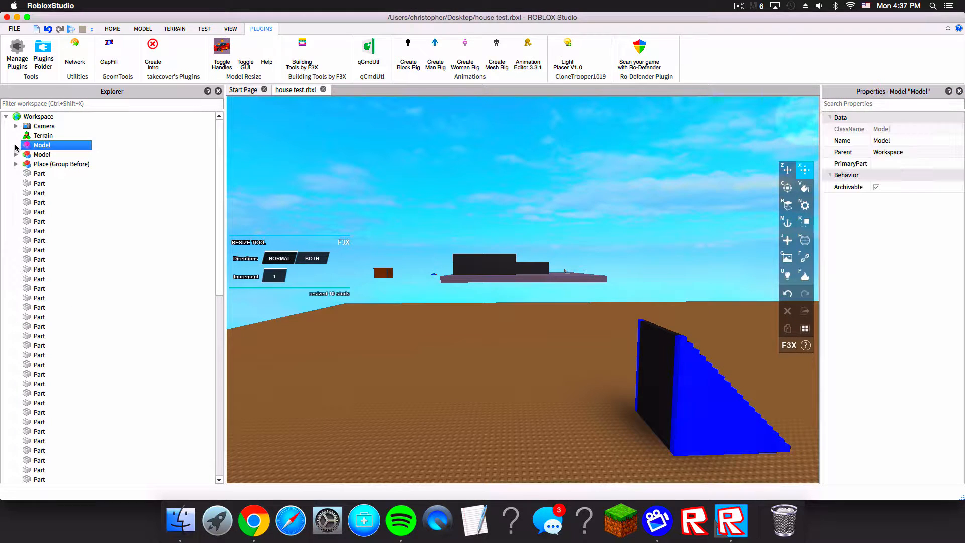
click(25, 183)
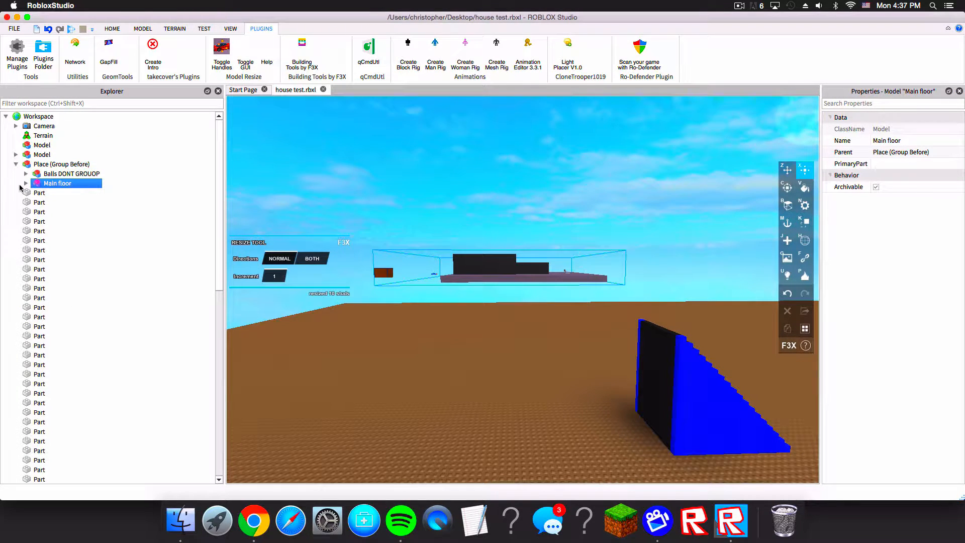
click(25, 183)
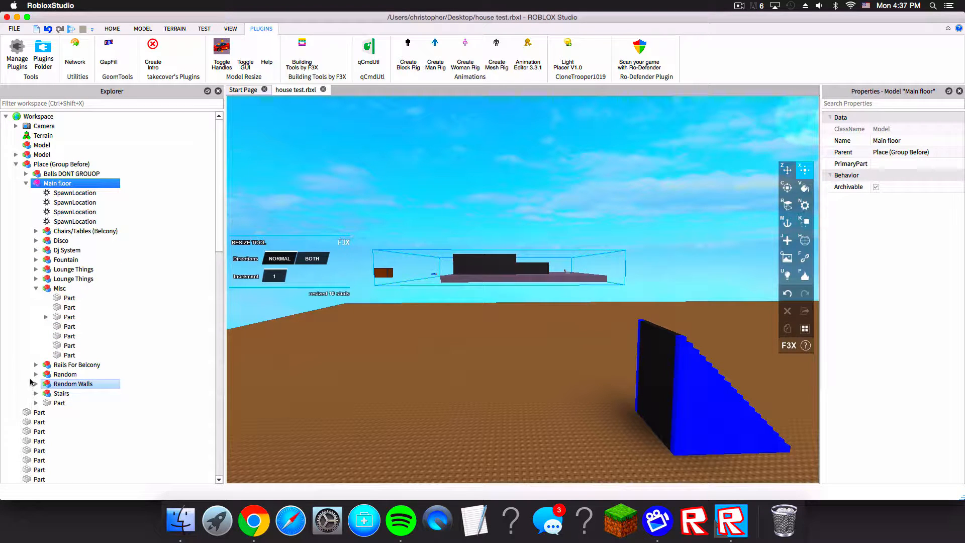
click(106, 195)
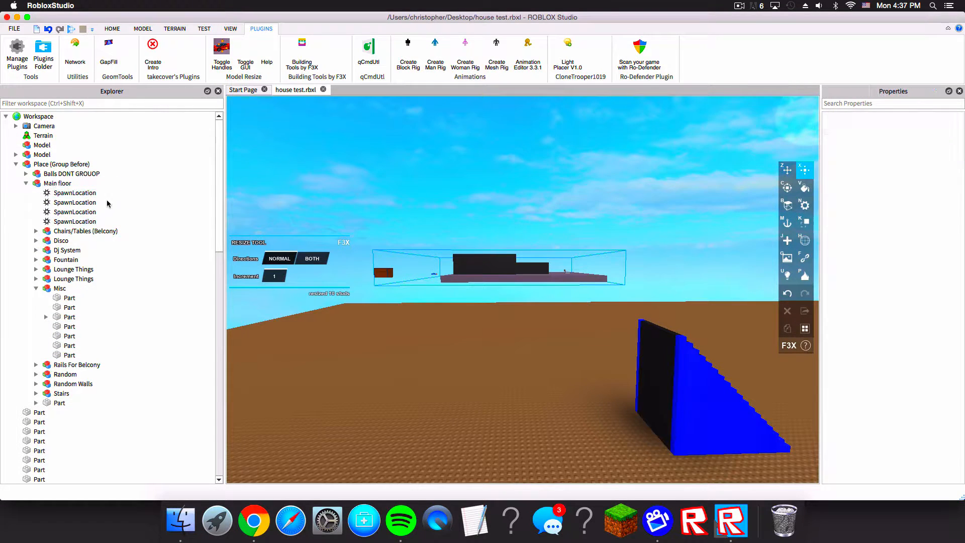
shift+click(77, 222)
scroll(875, 392, down, 2)
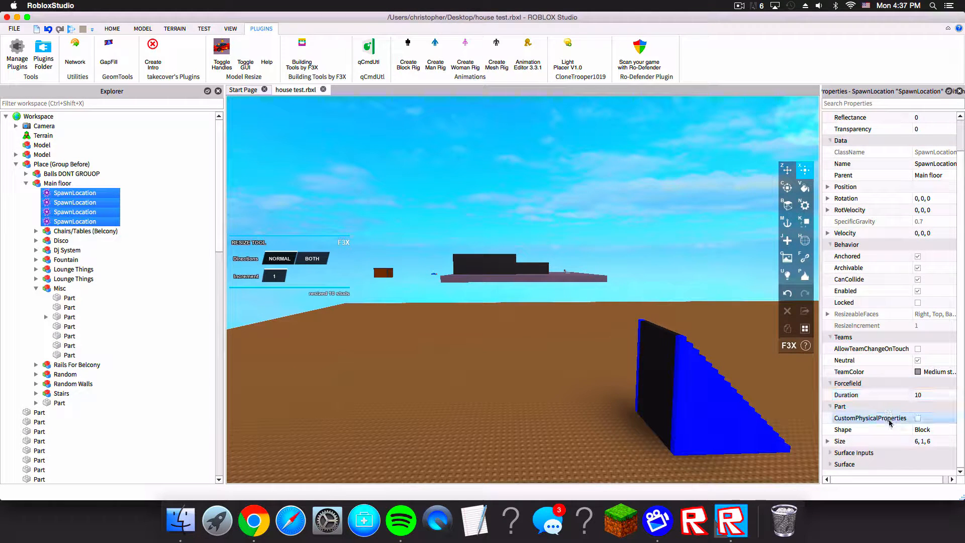
scroll(927, 177, up, 2)
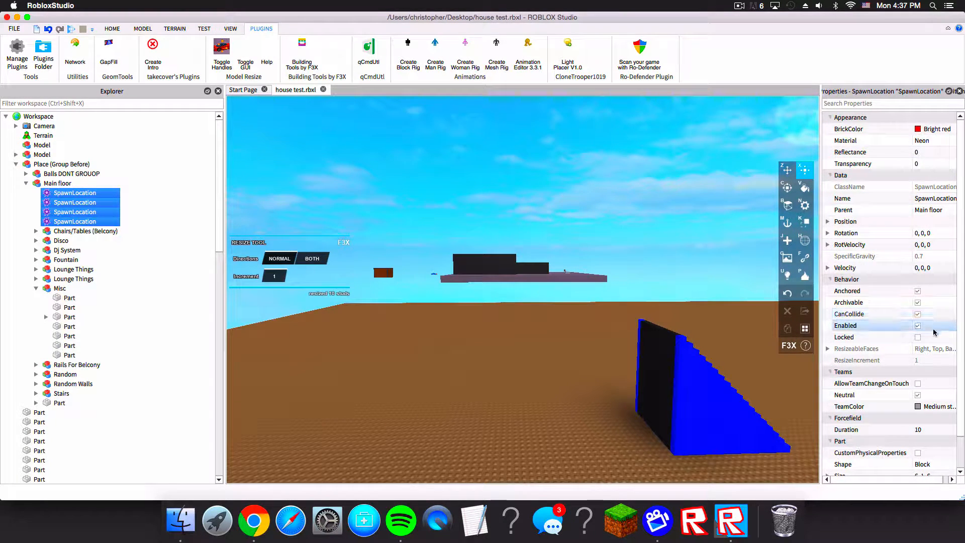
click(917, 326)
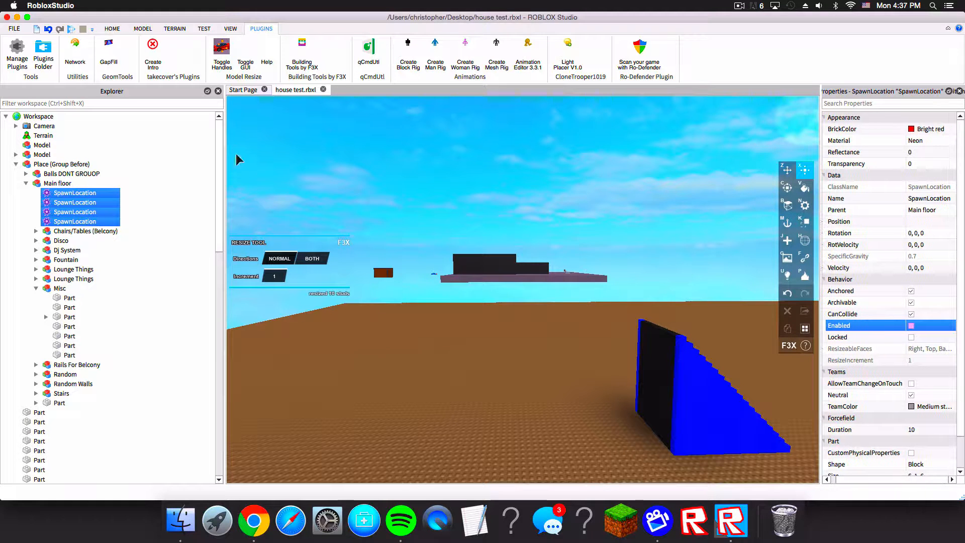
click(289, 163)
click(15, 163)
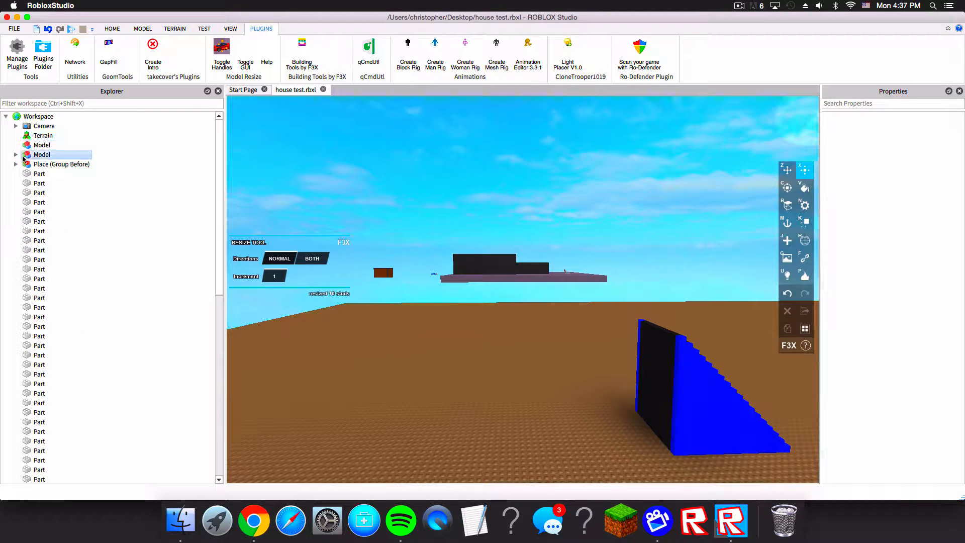
Step: Insert a new SpawnLocation into the workspace and focus the view on it
click(234, 31)
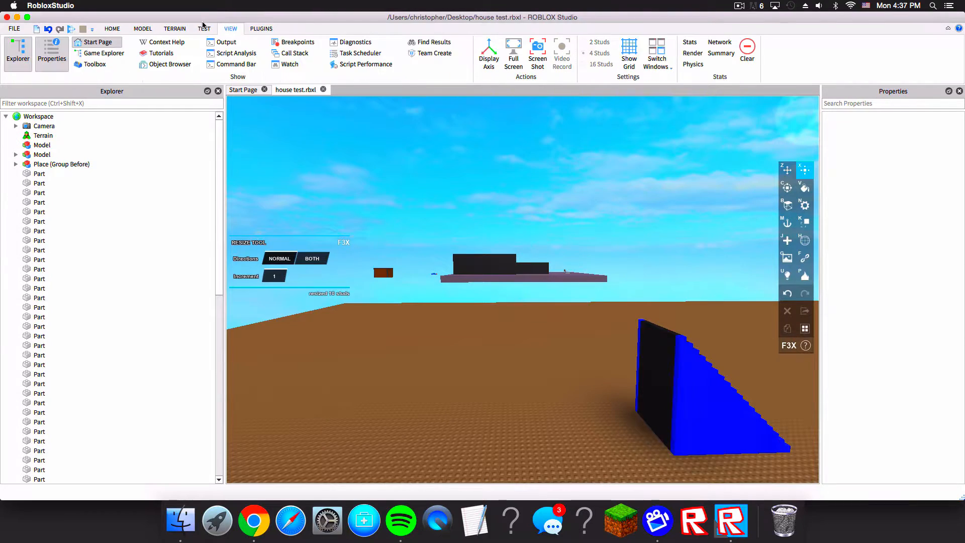
click(202, 27)
click(141, 28)
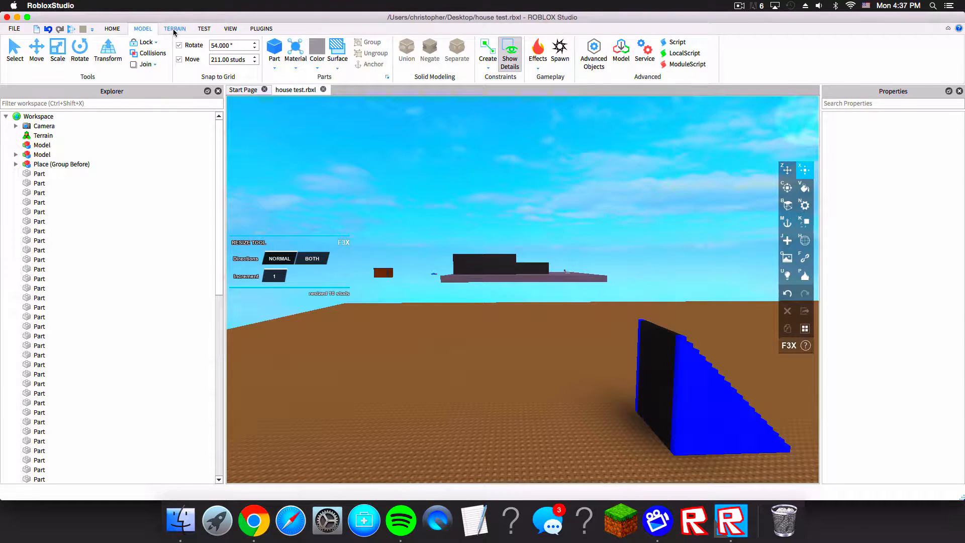
click(560, 50)
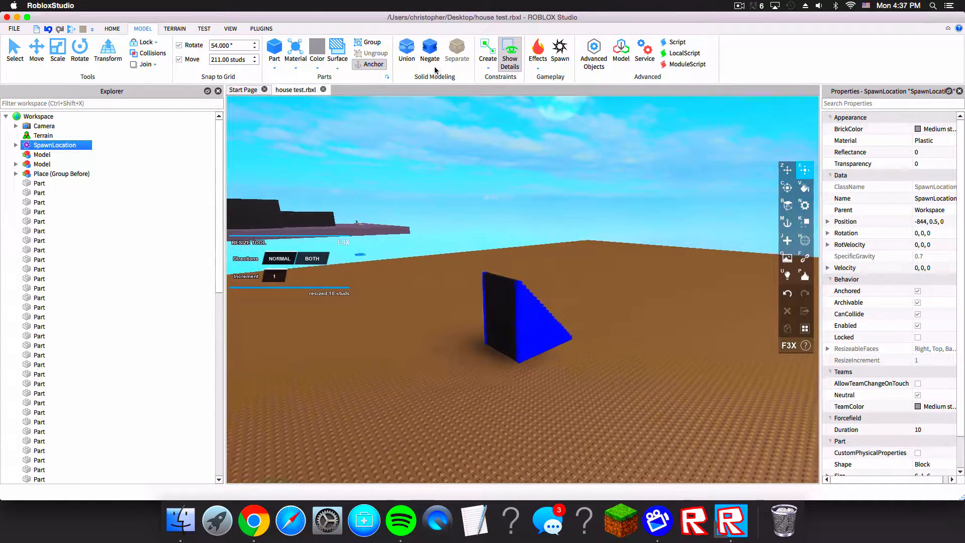
scroll(525, 140, down, 5)
key(f)
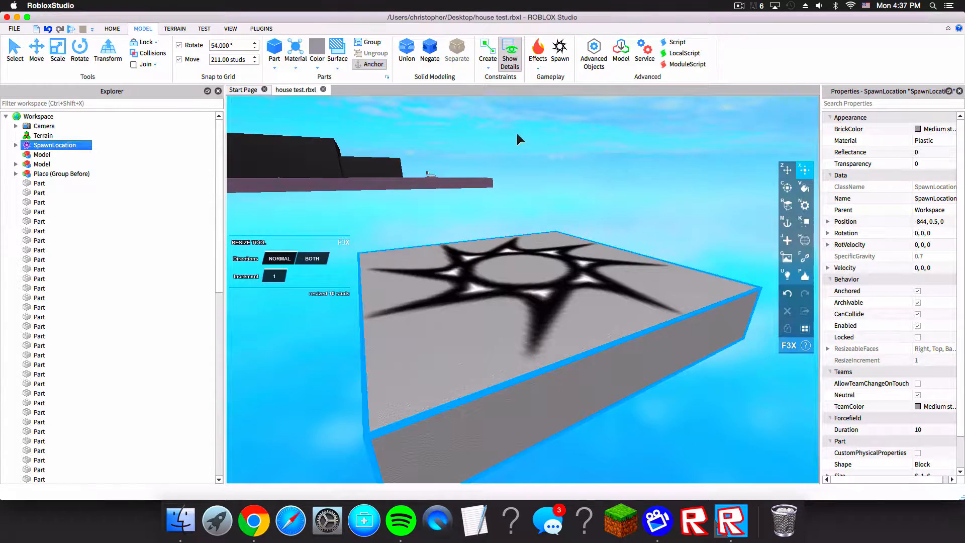
right_drag(516, 135, 467, 144)
scroll(466, 146, down, 5)
click(261, 29)
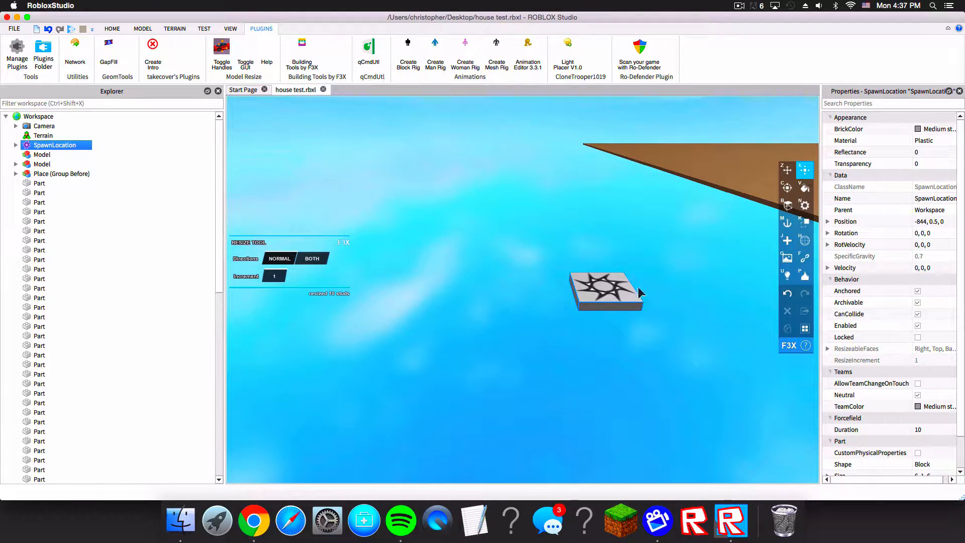
Step: Move the new SpawnLocation next to the staircase at position -1033, 0.5, 0 and start a play test
key(z)
click(583, 282)
click(591, 259)
right_drag(589, 260, 602, 248)
key(d)
click(473, 273)
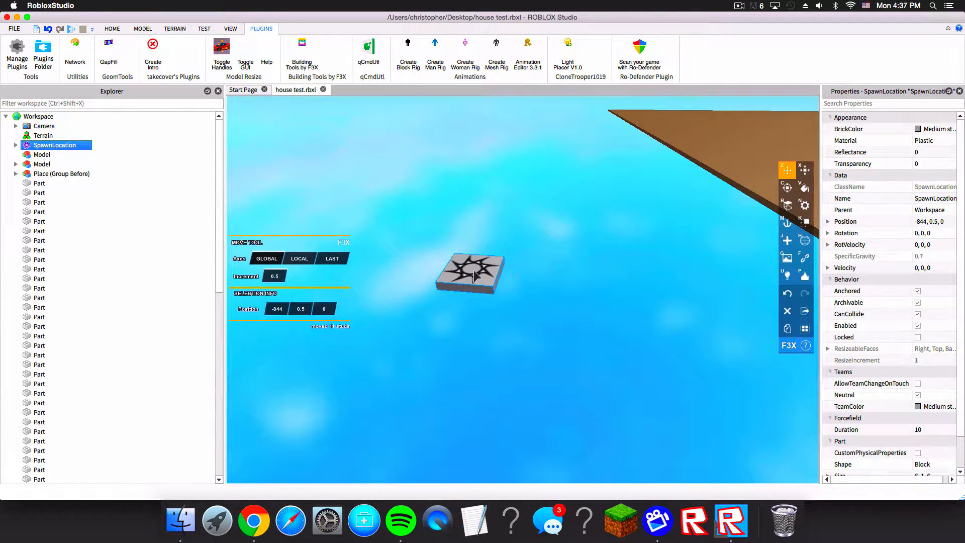
drag(520, 275, 563, 257)
right_drag(571, 255, 562, 258)
drag(563, 257, 563, 259)
right_drag(563, 258, 563, 259)
drag(564, 259, 421, 271)
scroll(449, 309, down, 5)
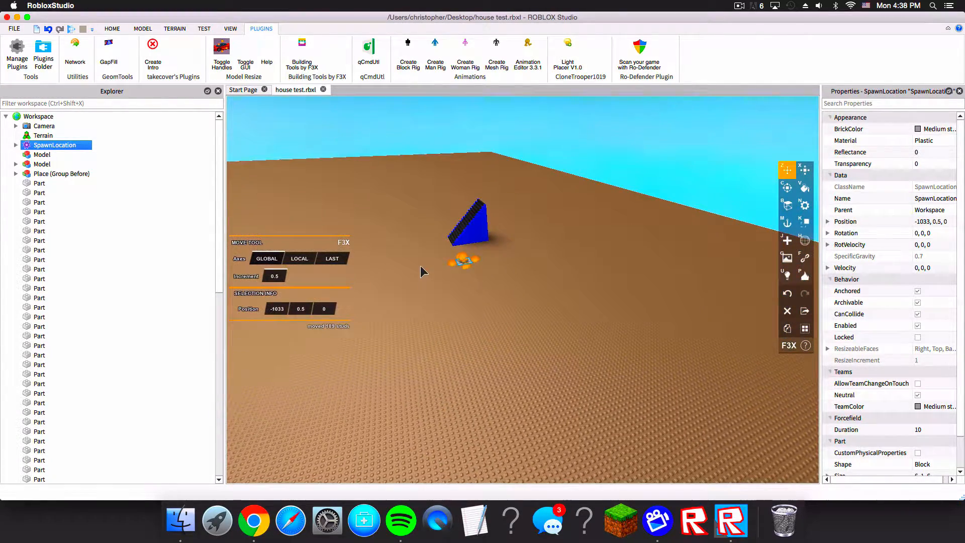
click(77, 28)
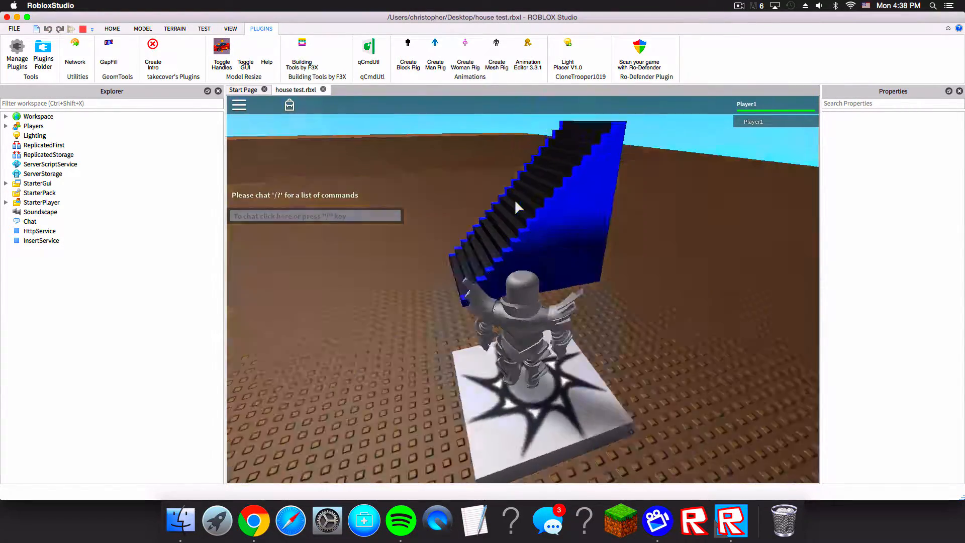
Step: Walk the character briefly in the play test, then stop the test
key(w)
right_drag(514, 200, 511, 198)
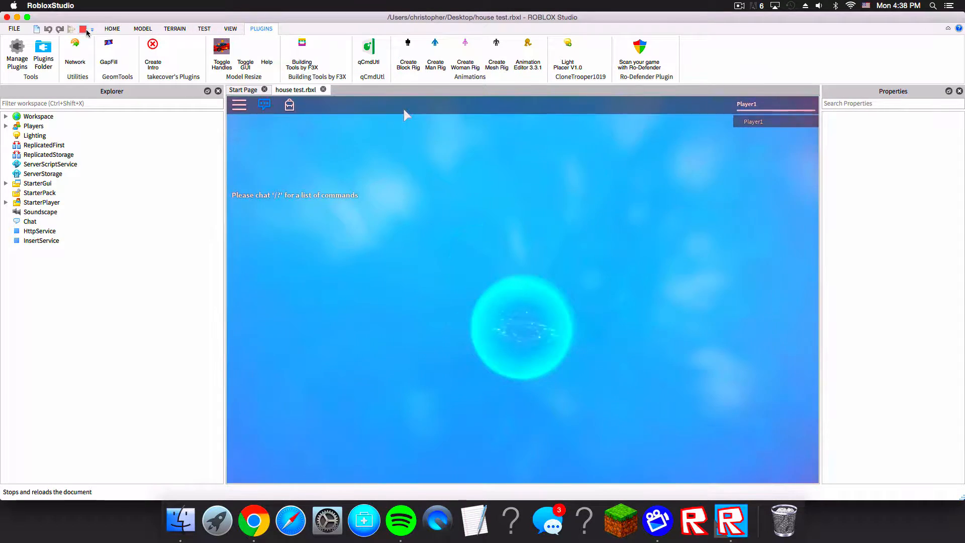
click(84, 30)
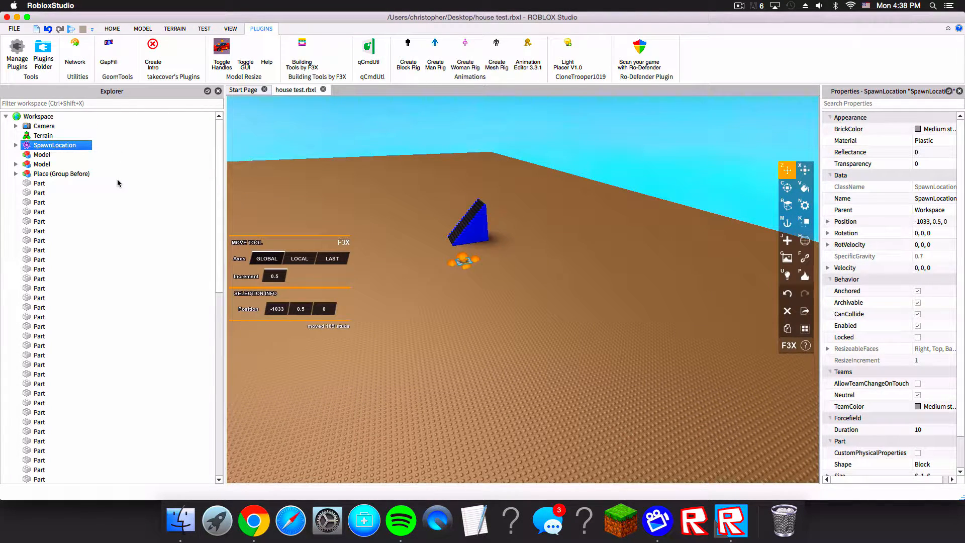
Step: Select the staircase parts in the explorer and start another play test
drag(111, 185, 12, 541)
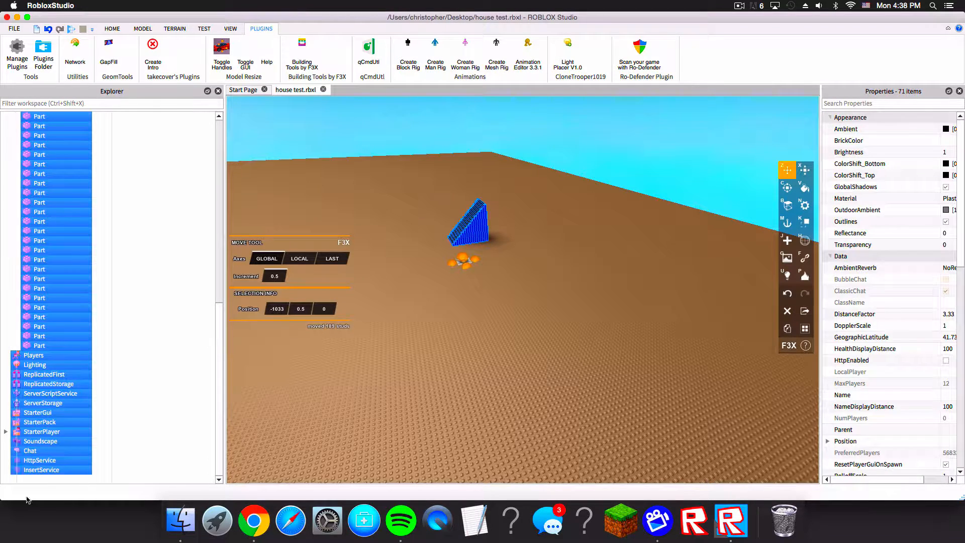
drag(28, 499, 35, 347)
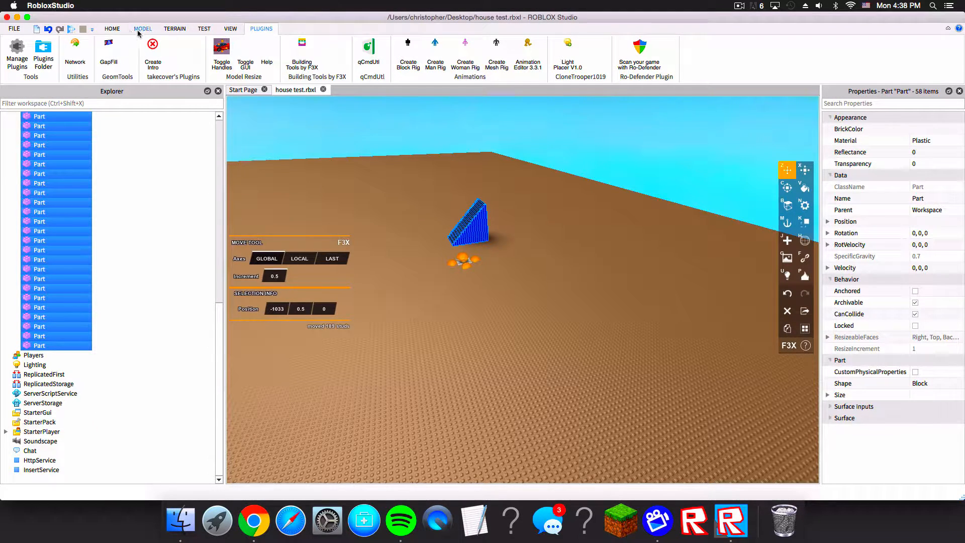
click(204, 29)
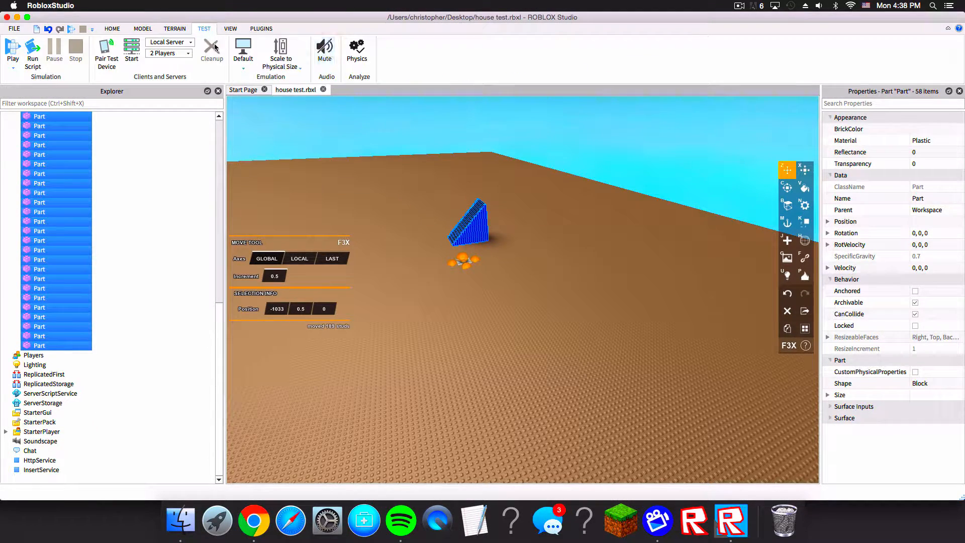
scroll(105, 187, up, 10)
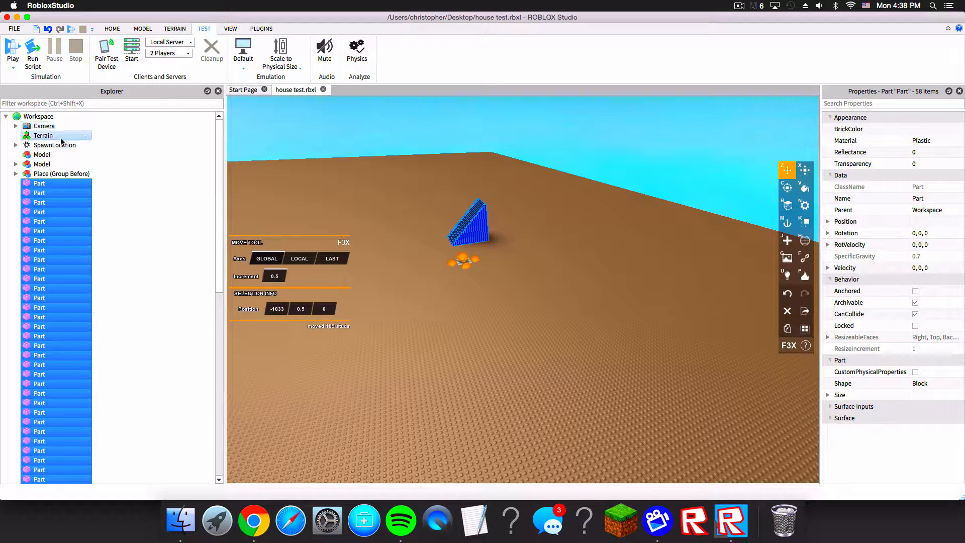
super+click(63, 145)
click(123, 29)
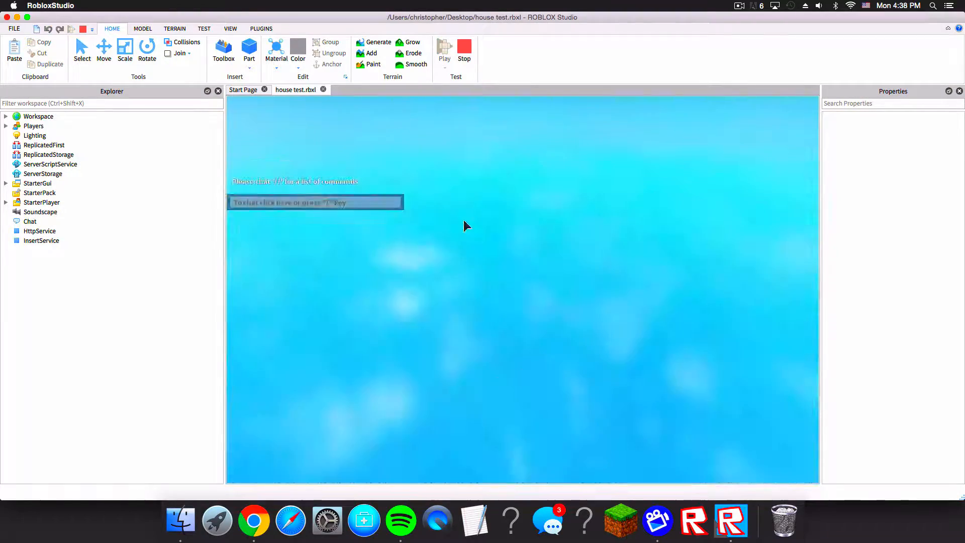
Step: Walk the character around and up the staircase to test it, then stop the play test
scroll(555, 177, up, 5)
key(a)
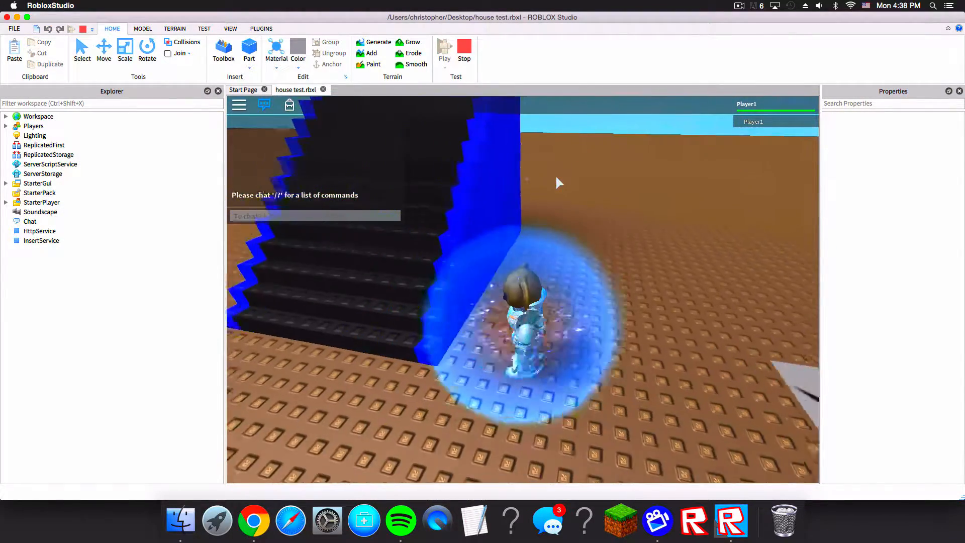
key(w)
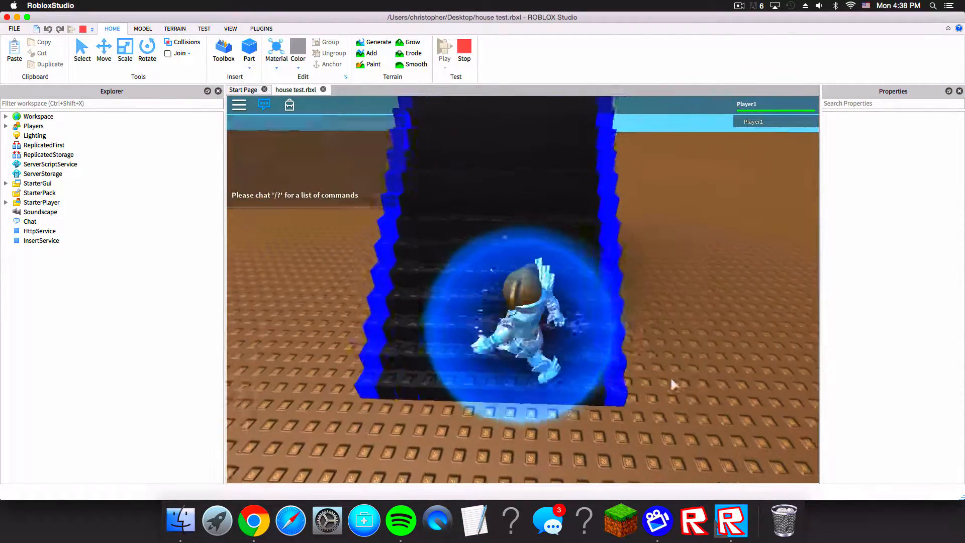
key(a)
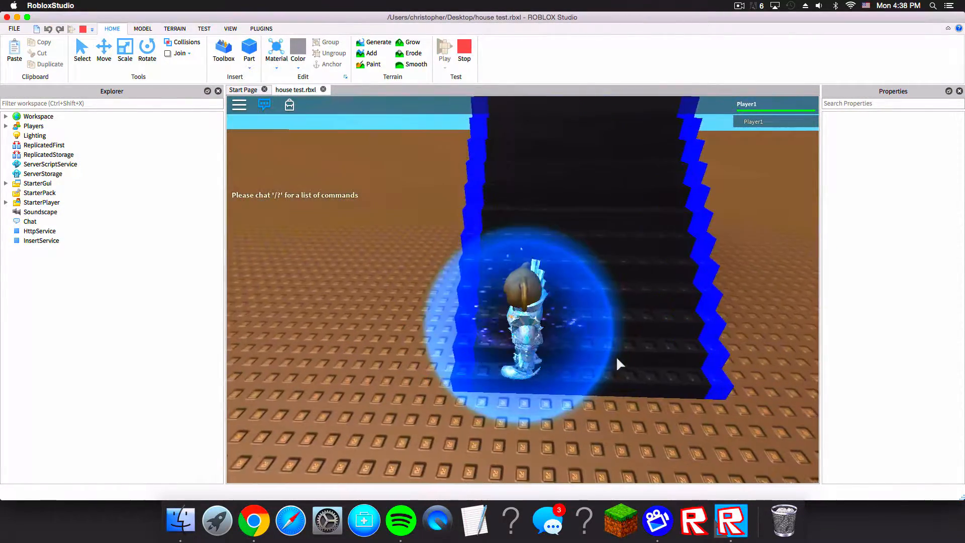
key(w)
right_drag(614, 326, 588, 343)
key(w)
key(w)
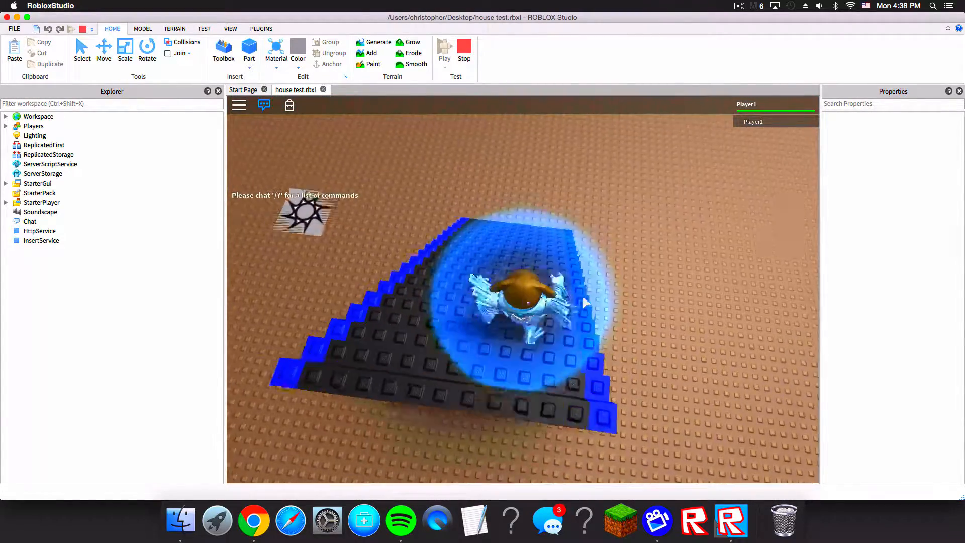
key(a)
key(s)
right_drag(394, 348, 387, 352)
key(s)
key(w)
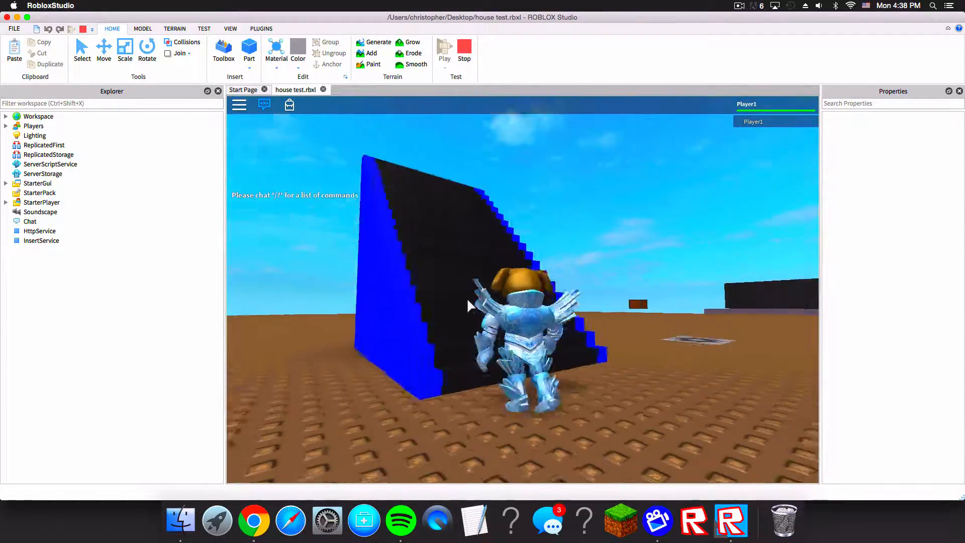
right_drag(468, 300, 467, 300)
key(w)
scroll(486, 257, down, 3)
key(w)
right_drag(487, 256, 486, 258)
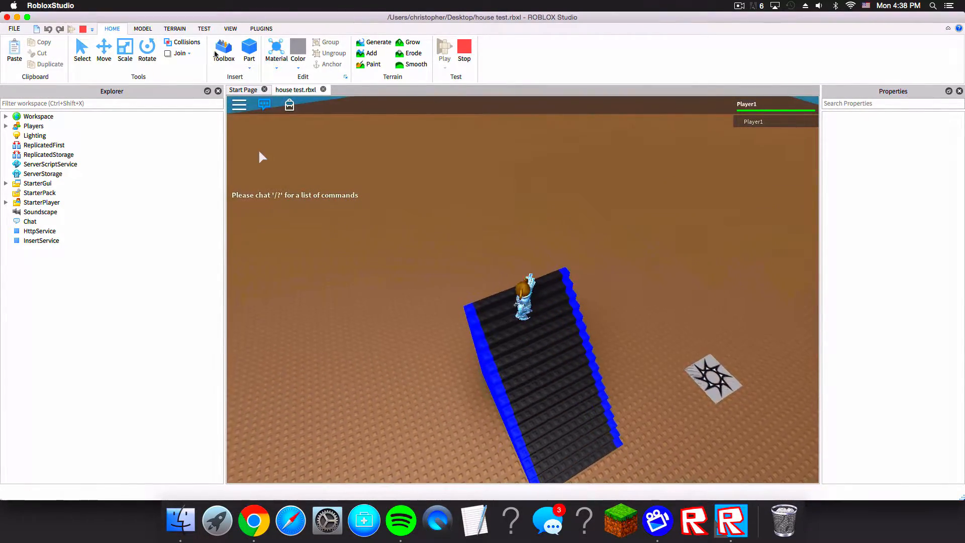
click(464, 49)
right_click(641, 263)
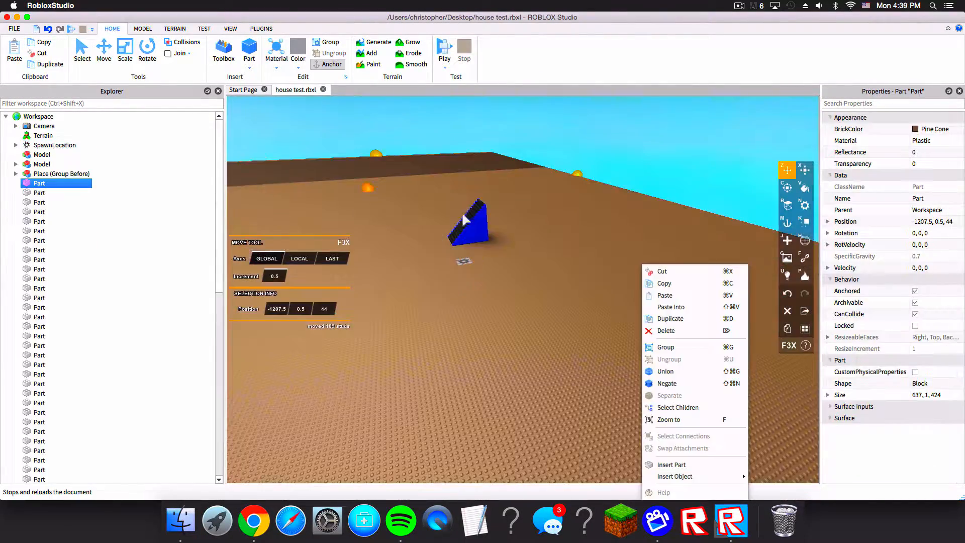
click(623, 243)
Step: Box-select all the staircase parts and apply the Smooth surface to their faces
click(102, 53)
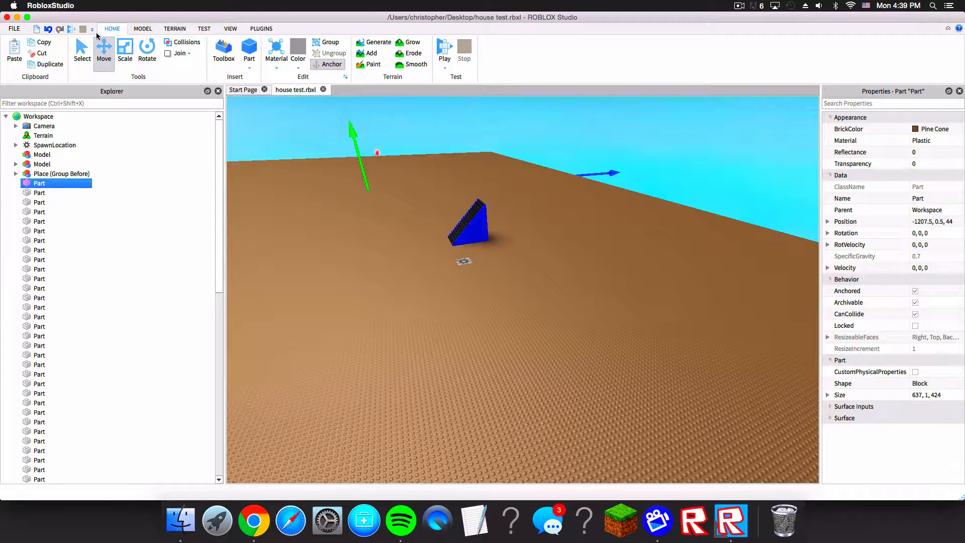
click(183, 31)
click(261, 29)
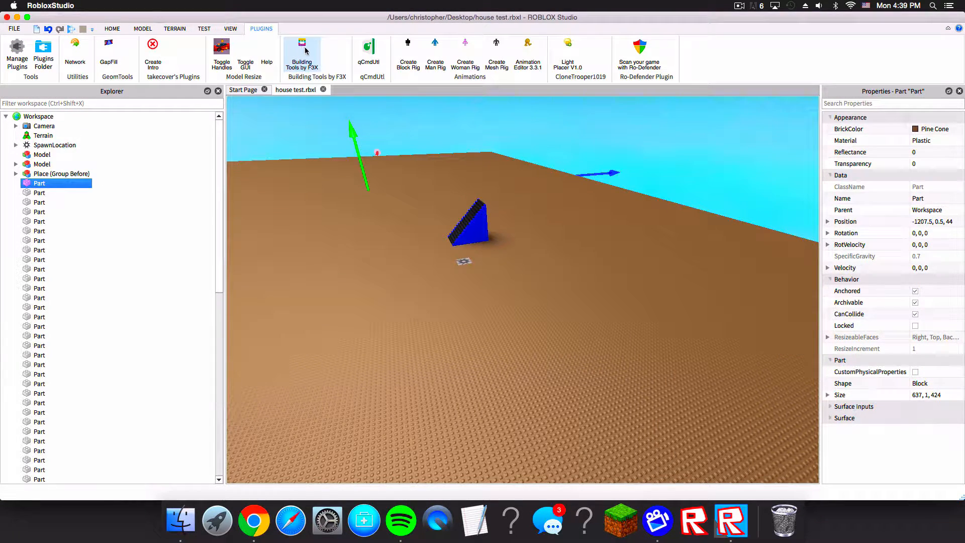
click(113, 30)
click(83, 52)
right_drag(503, 239, 518, 255)
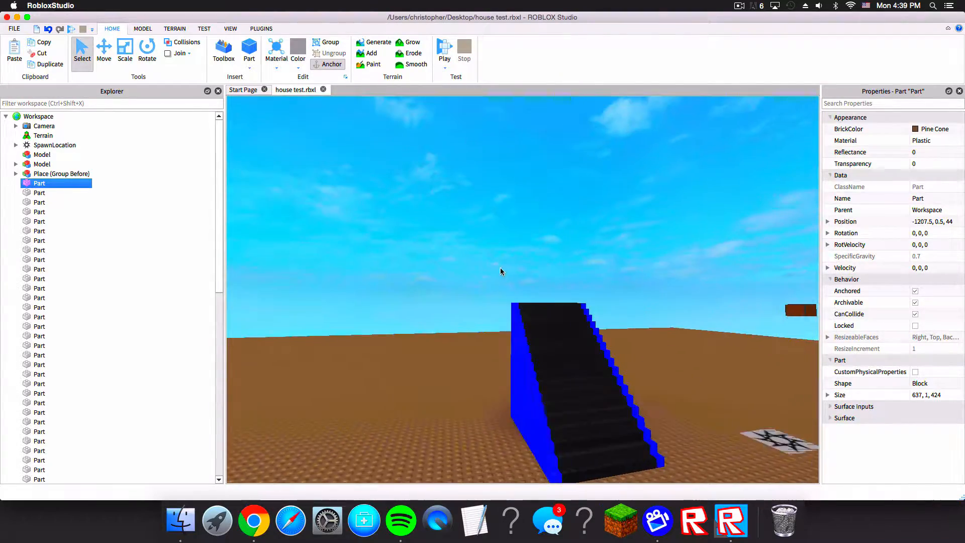
key(s)
drag(503, 263, 624, 437)
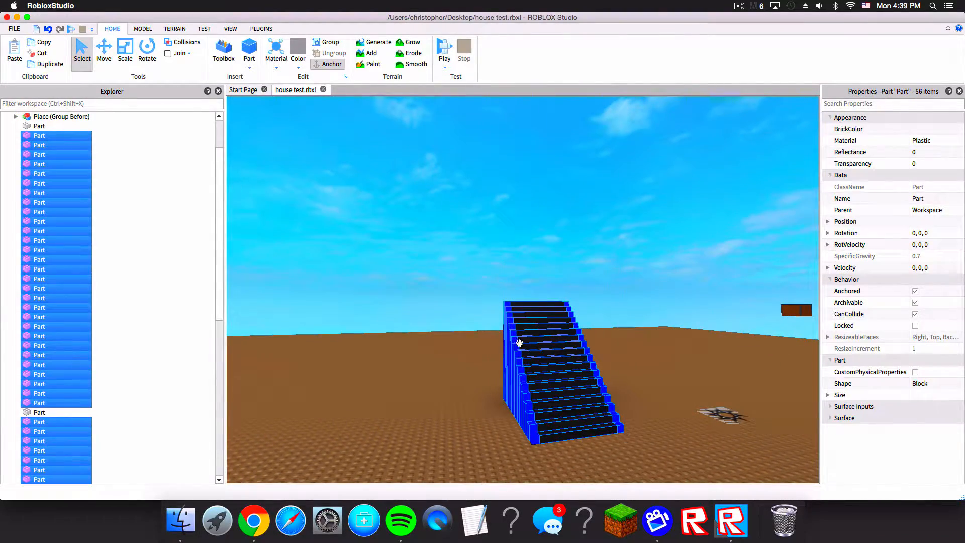
click(181, 29)
click(136, 31)
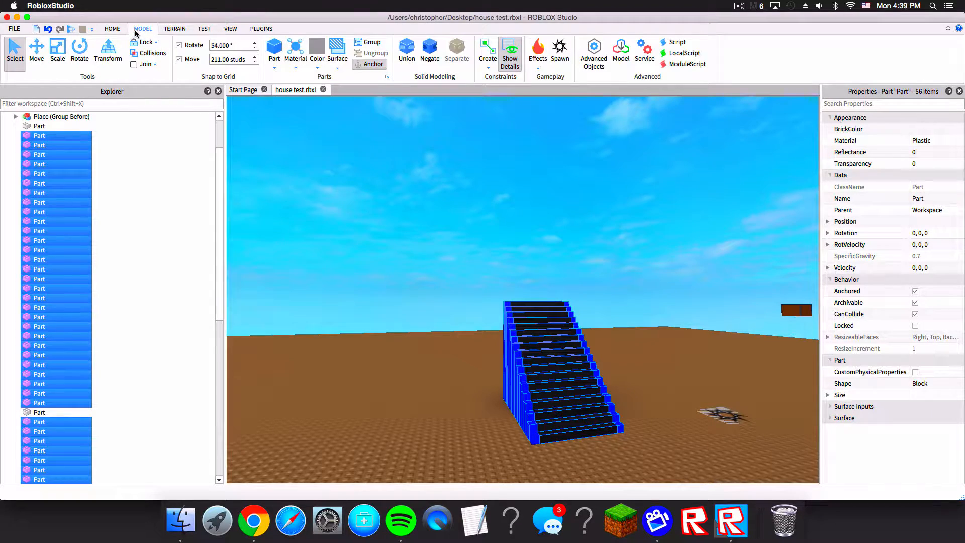
click(343, 64)
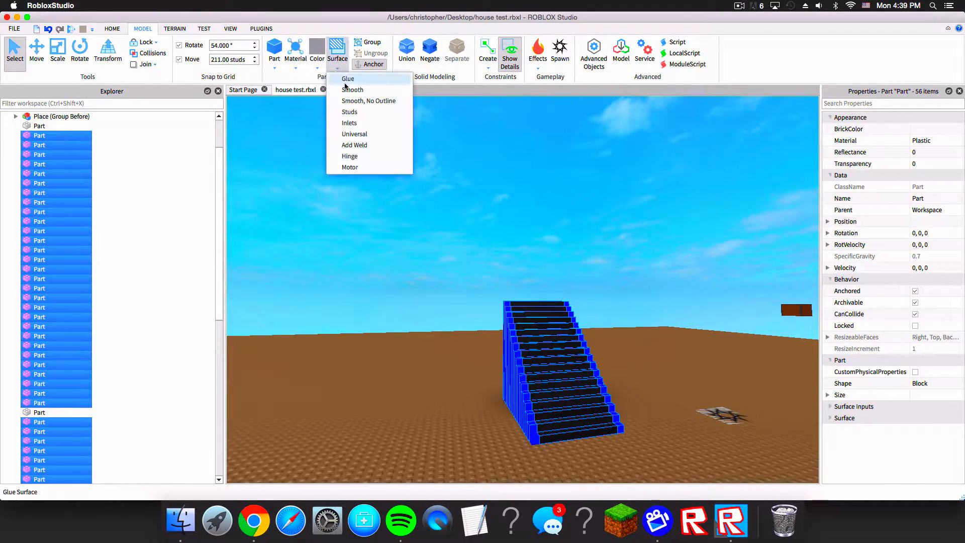
click(372, 97)
right_drag(441, 196, 438, 174)
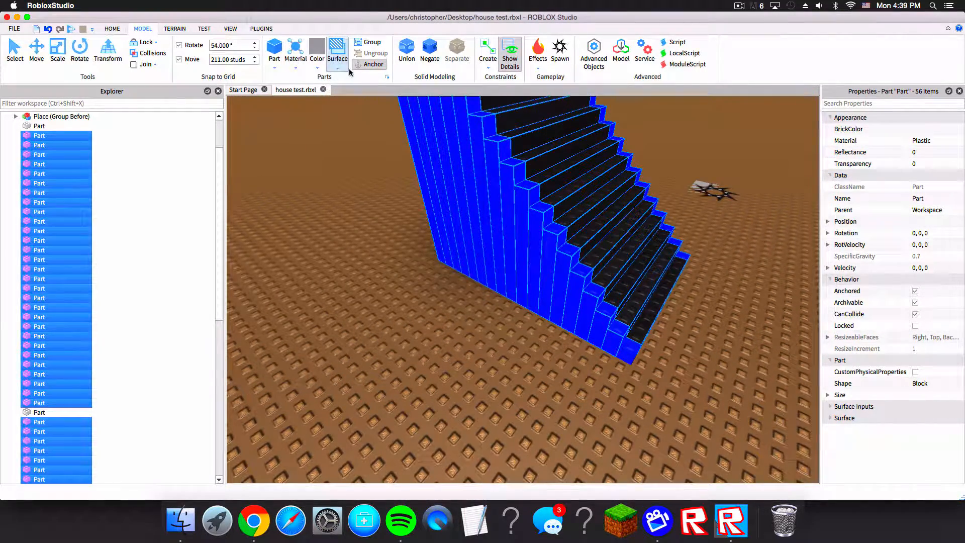
key(s)
right_drag(376, 108, 523, 173)
key(a)
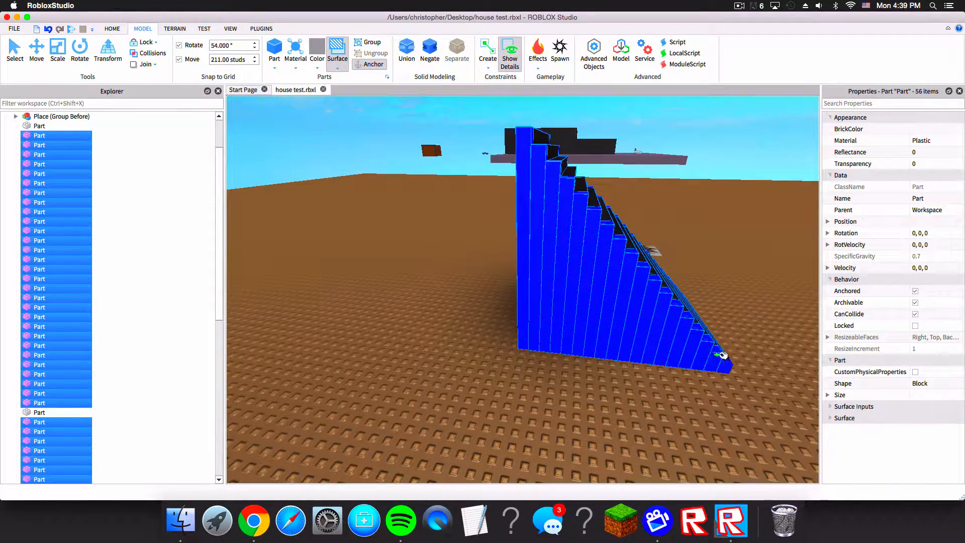
key(d)
right_drag(732, 313, 561, 286)
drag(509, 257, 508, 174)
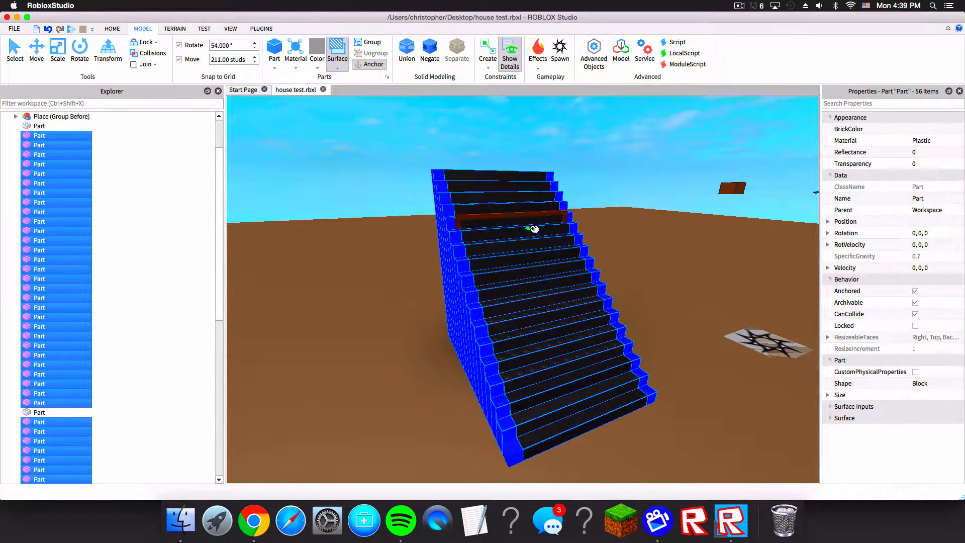
drag(546, 255, 567, 316)
right_drag(554, 274, 554, 273)
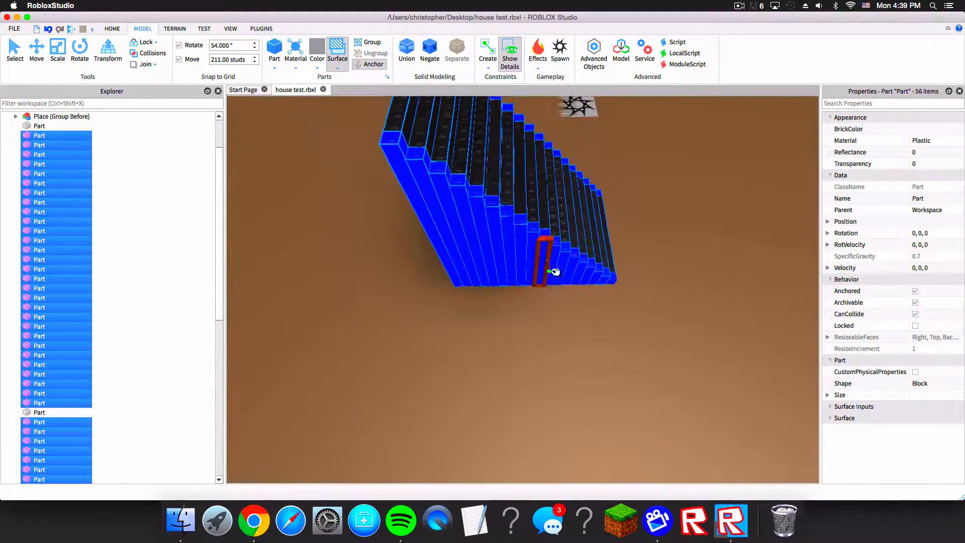
right_drag(579, 191, 580, 192)
Step: Continue applying the Smooth surface to the staircase's underside and side edge faces
scroll(580, 192, up, 1)
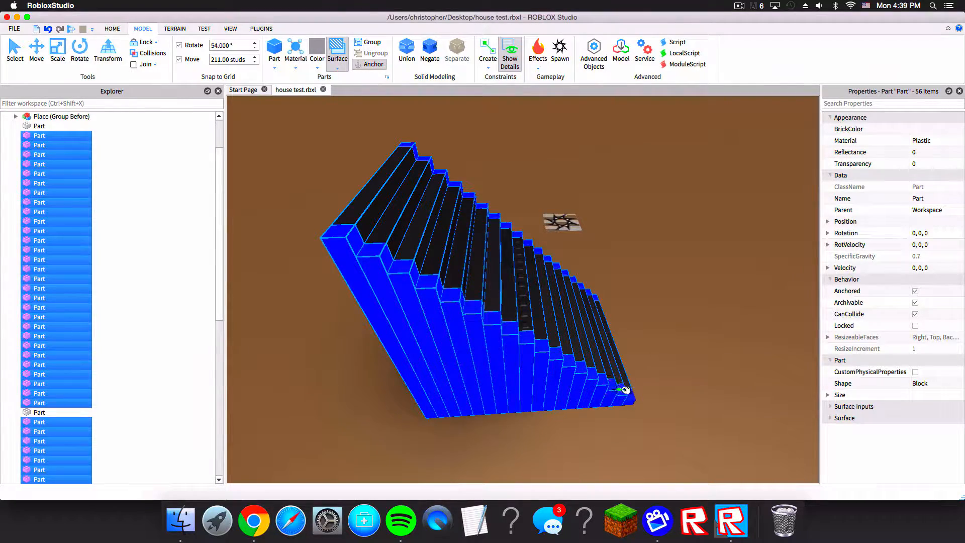
scroll(625, 389, up, 5)
right_drag(563, 244, 561, 245)
scroll(561, 244, down, 5)
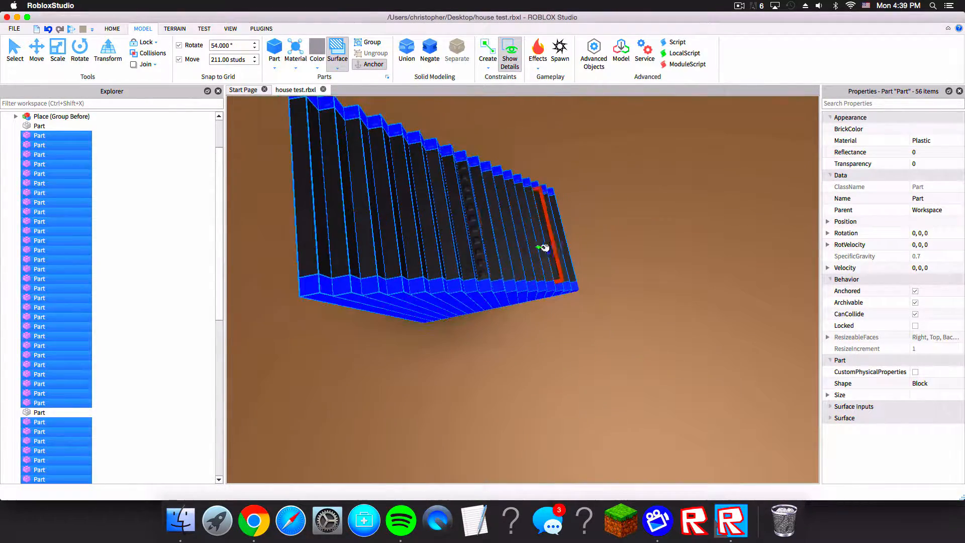
right_drag(487, 259, 527, 187)
scroll(542, 265, up, 3)
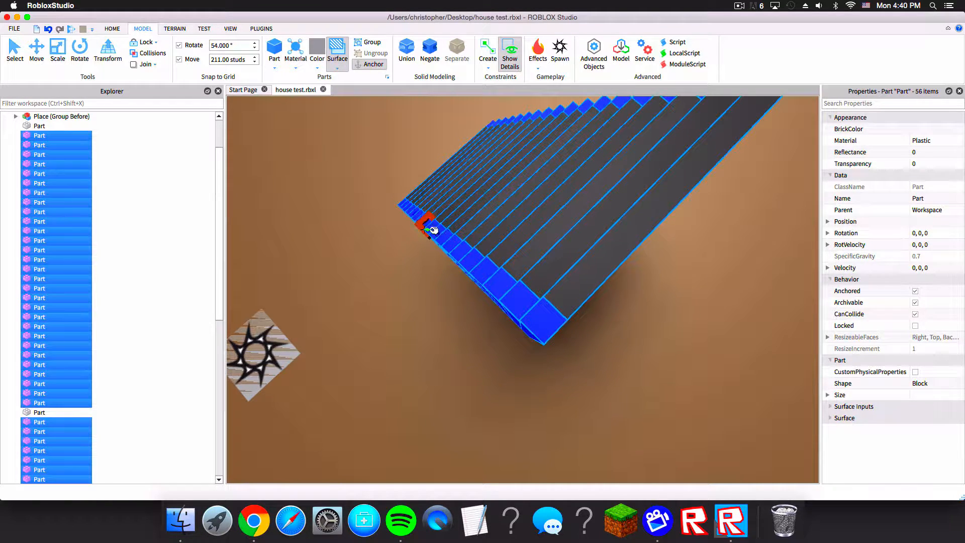
right_drag(433, 230, 484, 254)
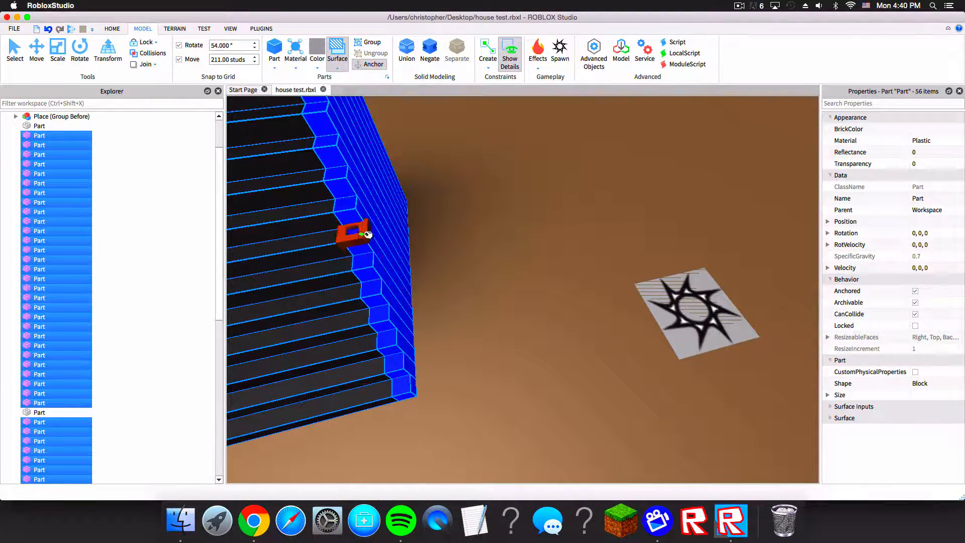
right_drag(373, 232, 512, 265)
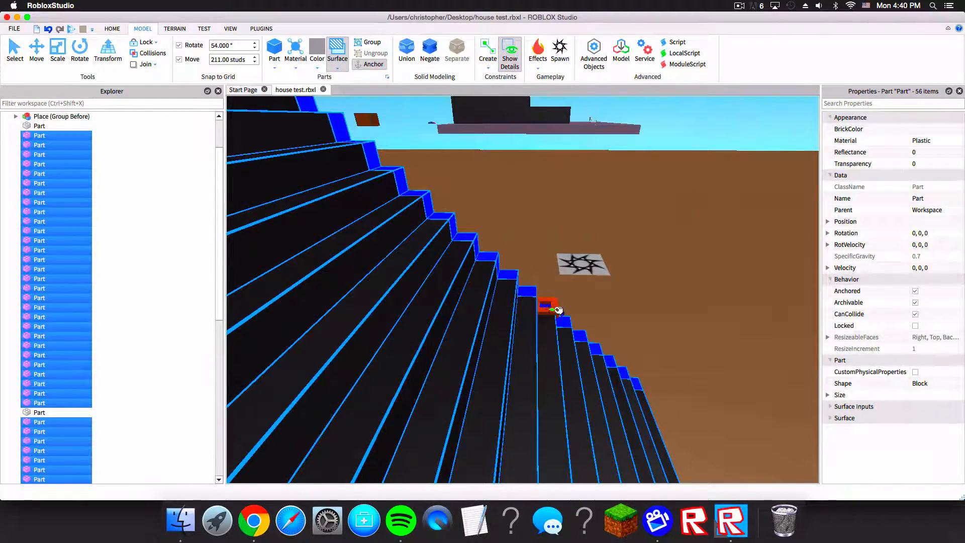
right_drag(551, 307, 521, 285)
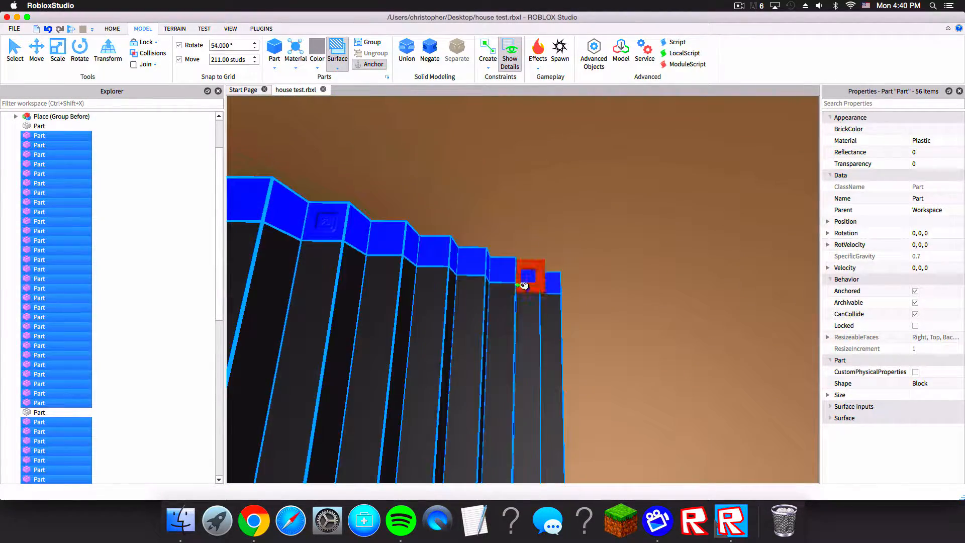
right_drag(328, 224, 315, 211)
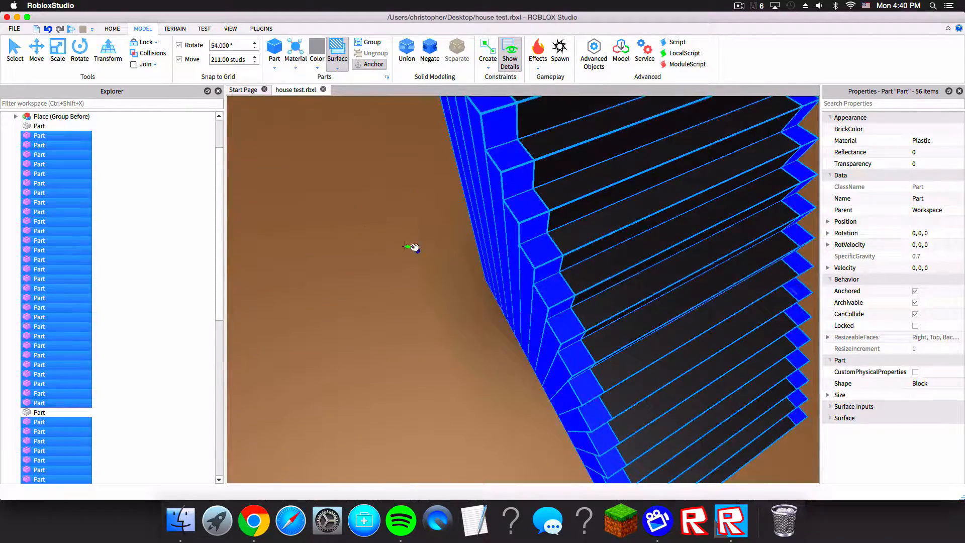
right_drag(404, 247, 430, 244)
scroll(431, 241, down, 2)
scroll(422, 225, up, 3)
scroll(415, 220, down, 3)
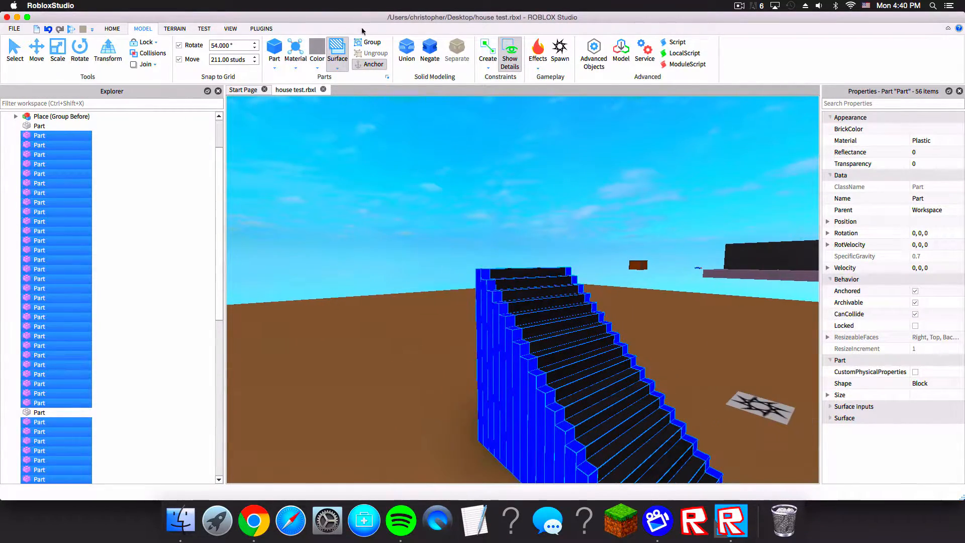
Step: Leave the surface tool and deselect the staircase parts
click(346, 50)
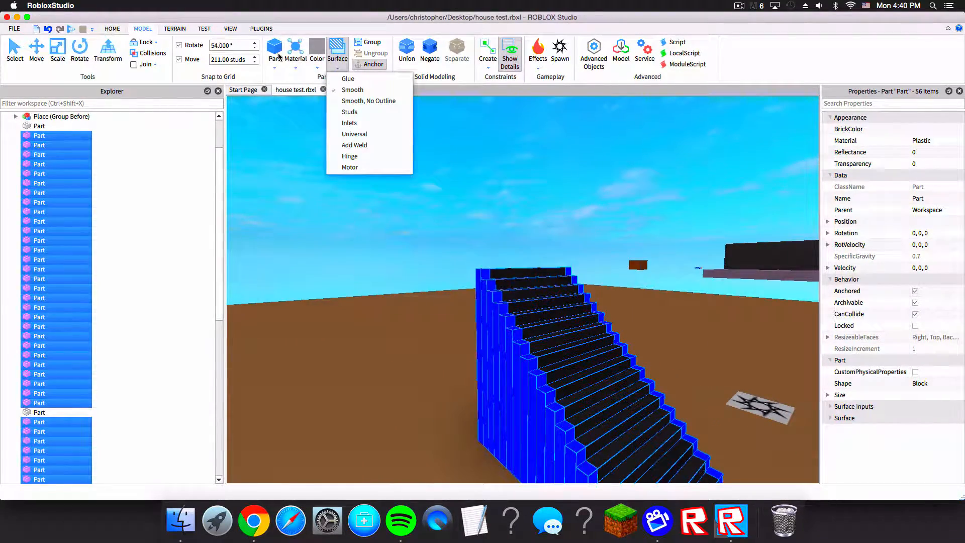
click(273, 49)
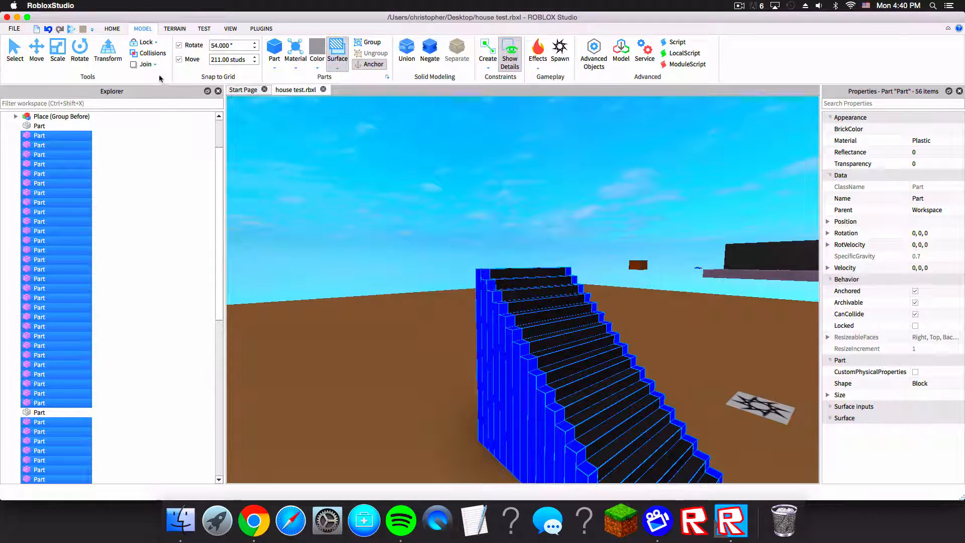
click(323, 148)
right_drag(418, 190, 419, 190)
right_drag(476, 206, 476, 205)
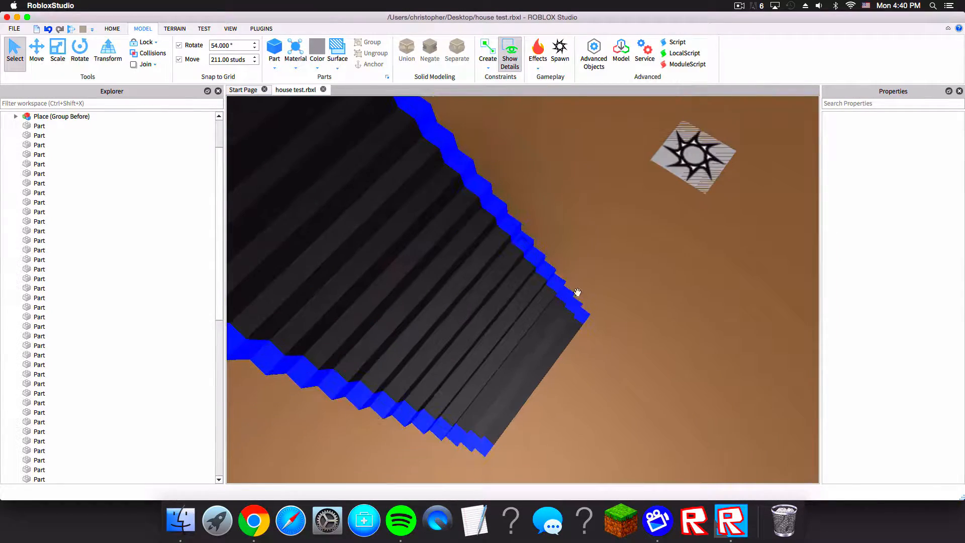
Step: Orbit around the staircase to examine its smoothed surfaces
click(527, 244)
right_drag(555, 237, 552, 240)
right_drag(597, 171, 581, 171)
click(581, 171)
right_drag(493, 163, 493, 162)
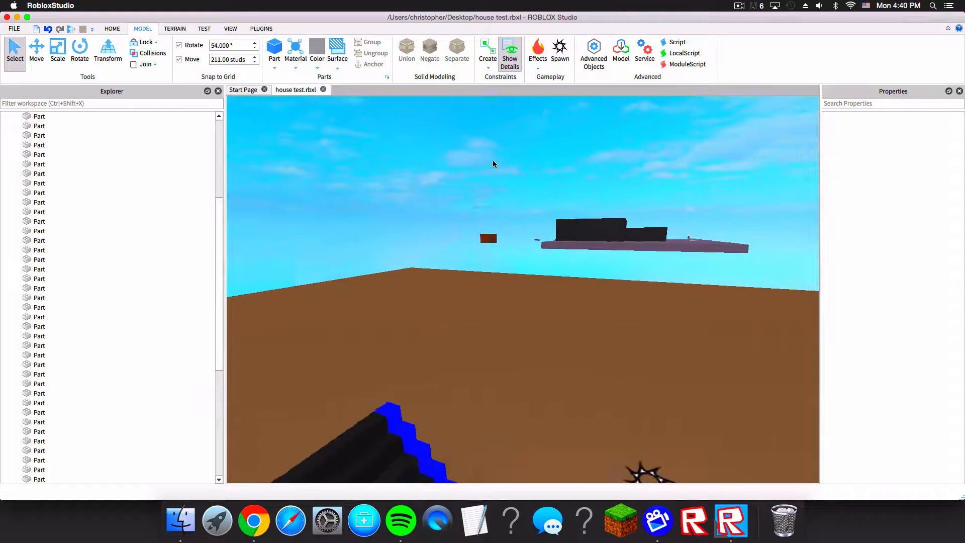
key(a)
right_drag(616, 184, 616, 184)
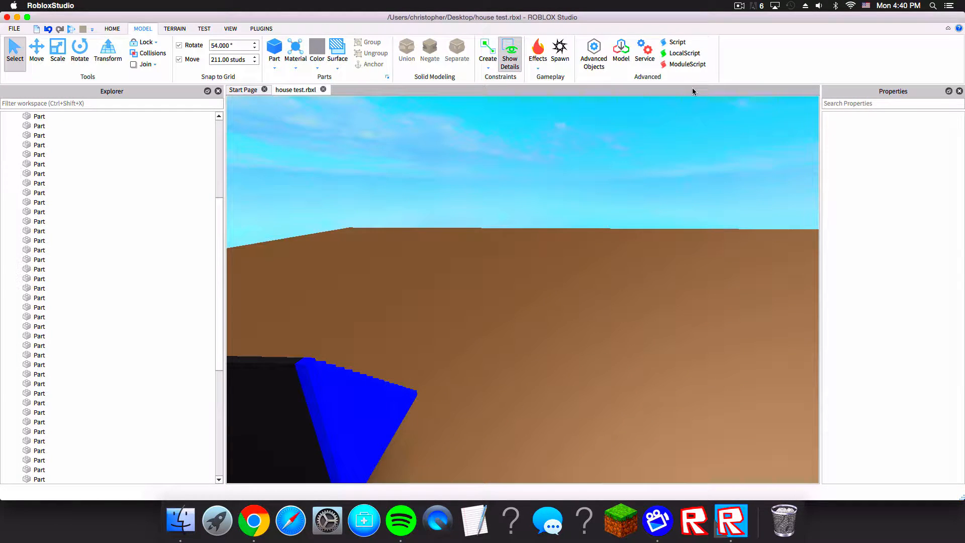